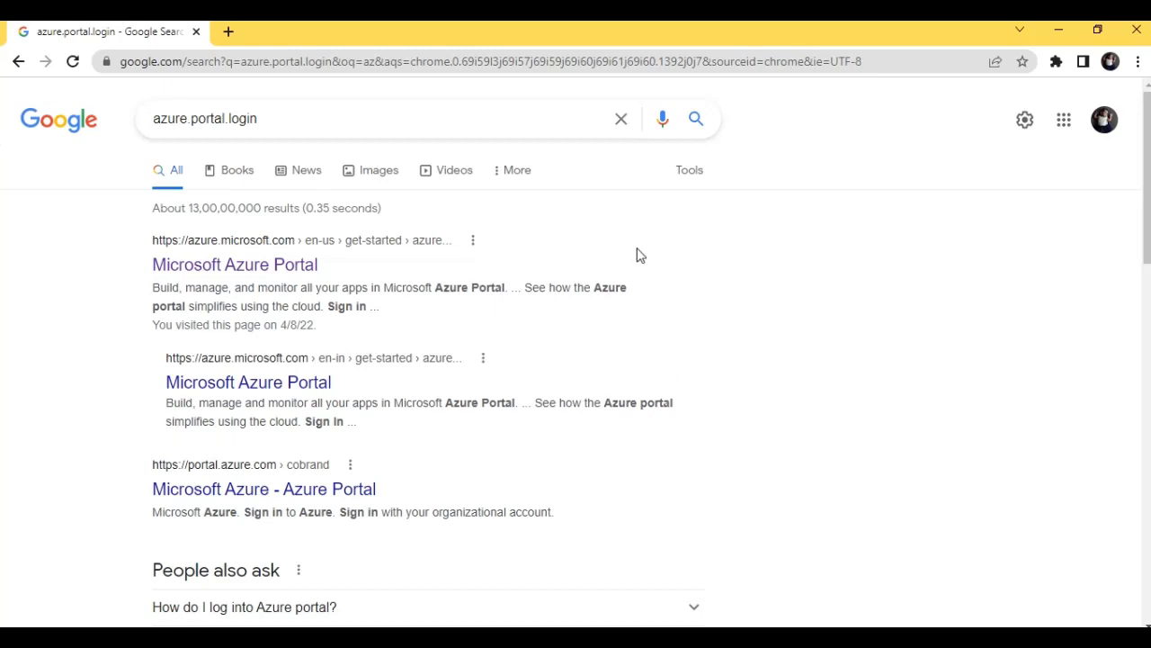
Open the Microsoft Azure Portal page from the search results, sign in, and dismiss the remaining-credit notification.
{"action": "left_click", "coordinate": [251, 270]}
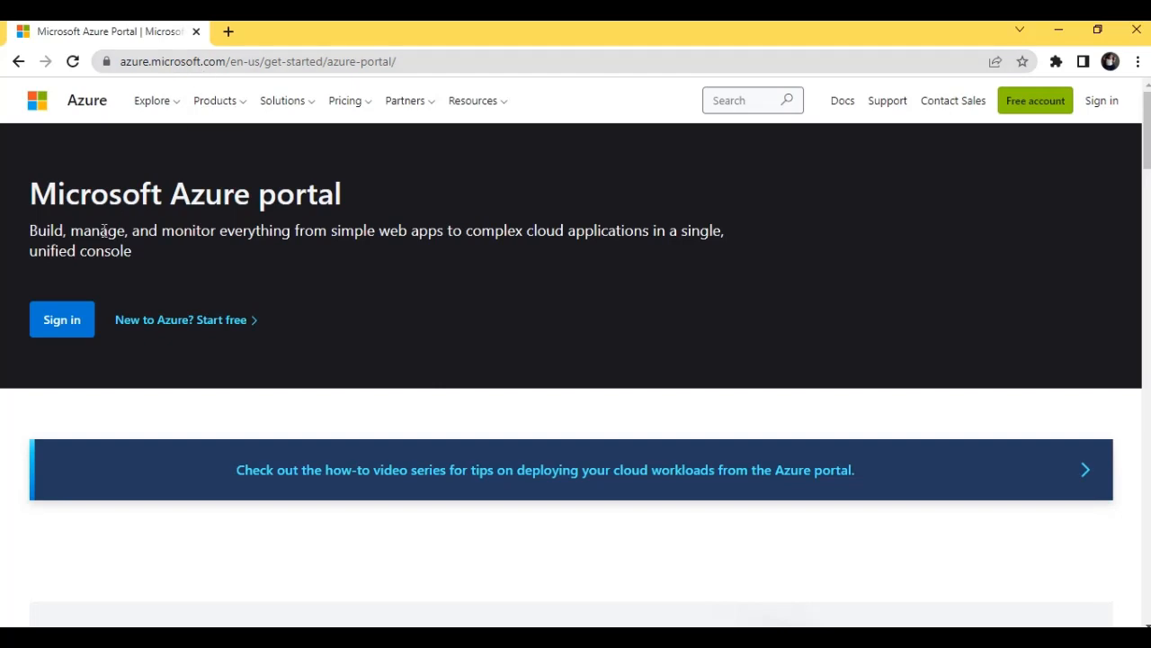
{"action": "left_click", "coordinate": [78, 322]}
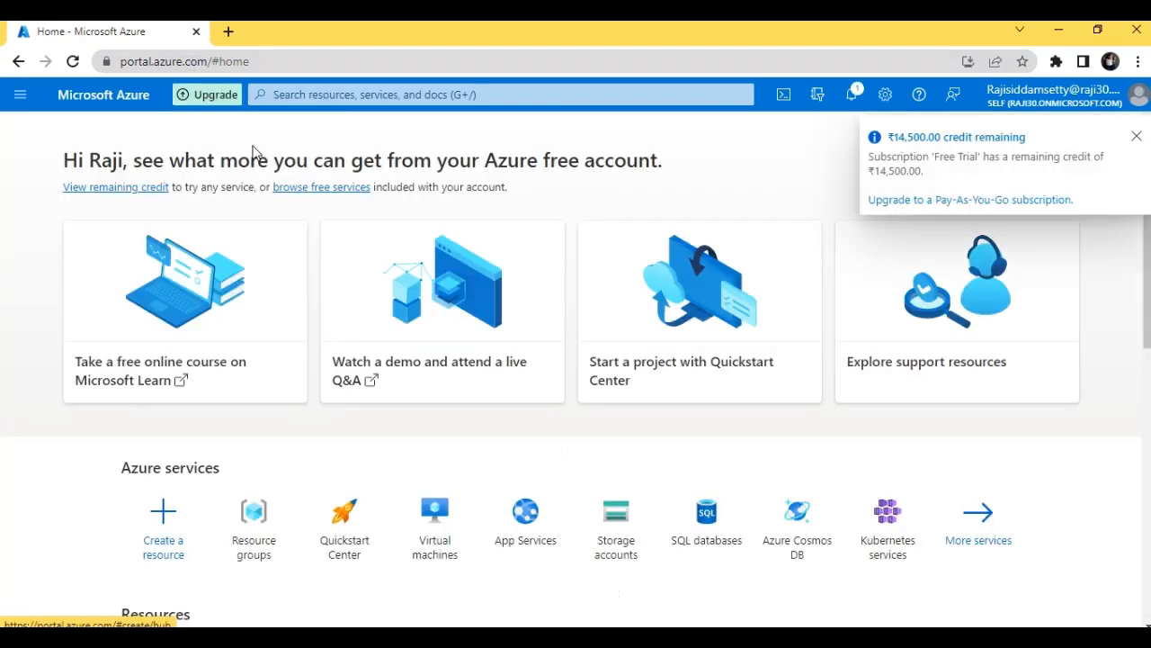
{"action": "left_click", "coordinate": [1136, 137]}
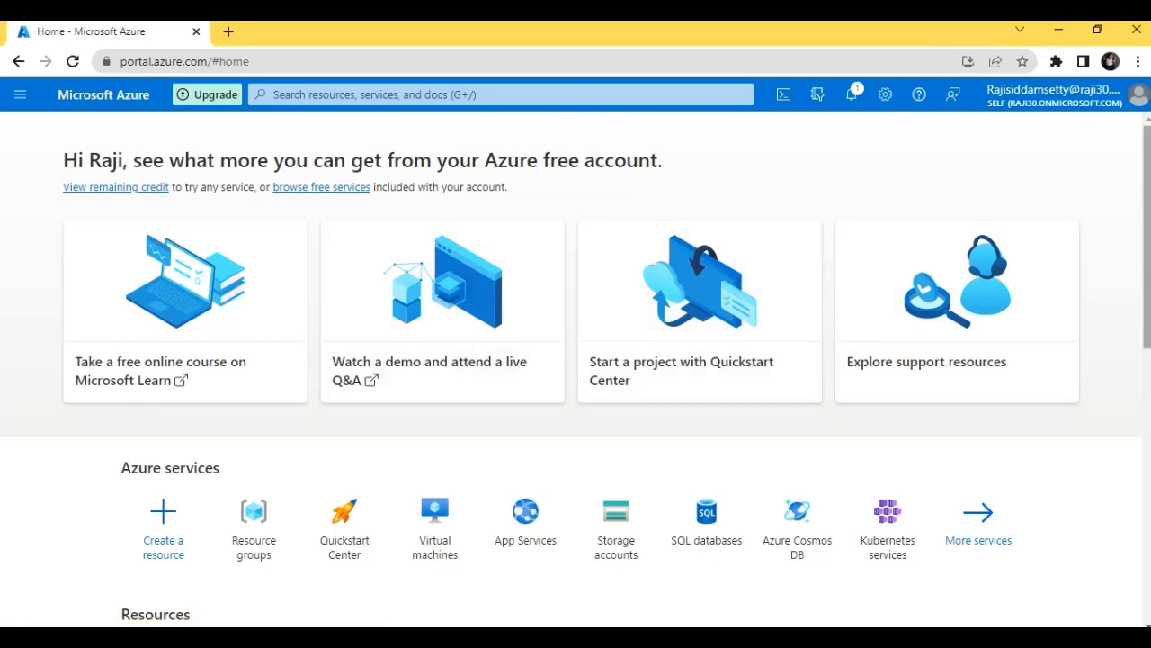
Create a resource group named adfsampleresource under the Free Trial subscription in the (US) East US region.
{"action": "scroll", "coordinate": [576, 369], "scroll_direction": "down", "scroll_amount": 3}
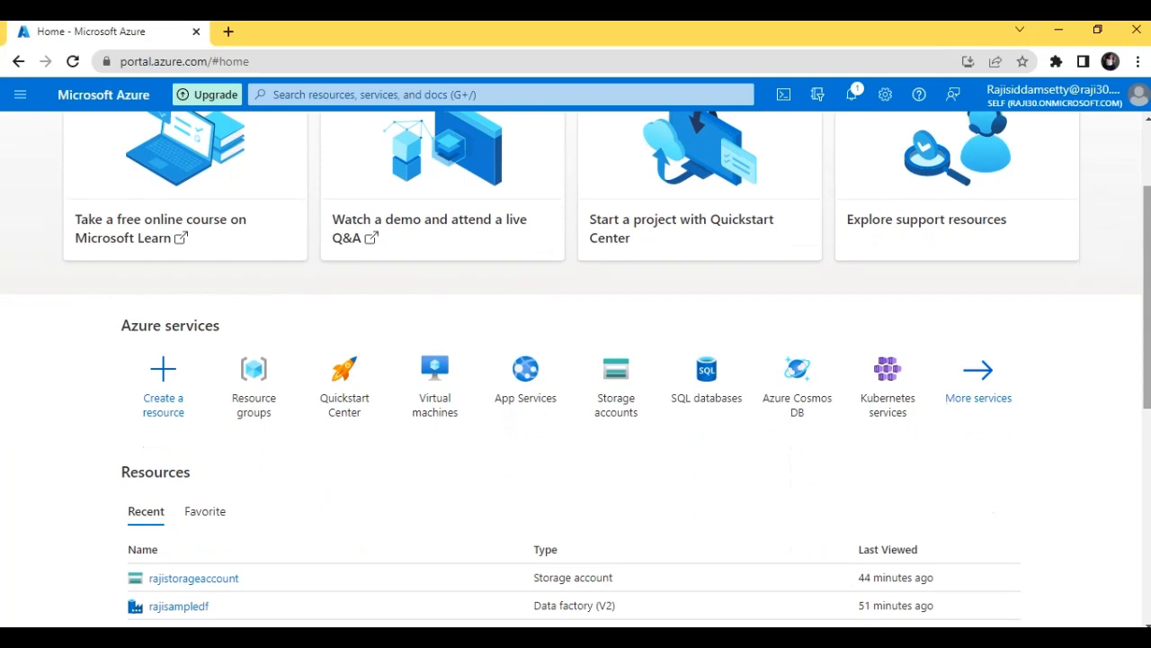
{"action": "mouse_move", "coordinate": [1146, 271]}
{"action": "left_mouse_down"}
{"action": "mouse_move", "coordinate": [1147, 292]}
{"action": "mouse_move", "coordinate": [1147, 283]}
{"action": "left_mouse_up"}
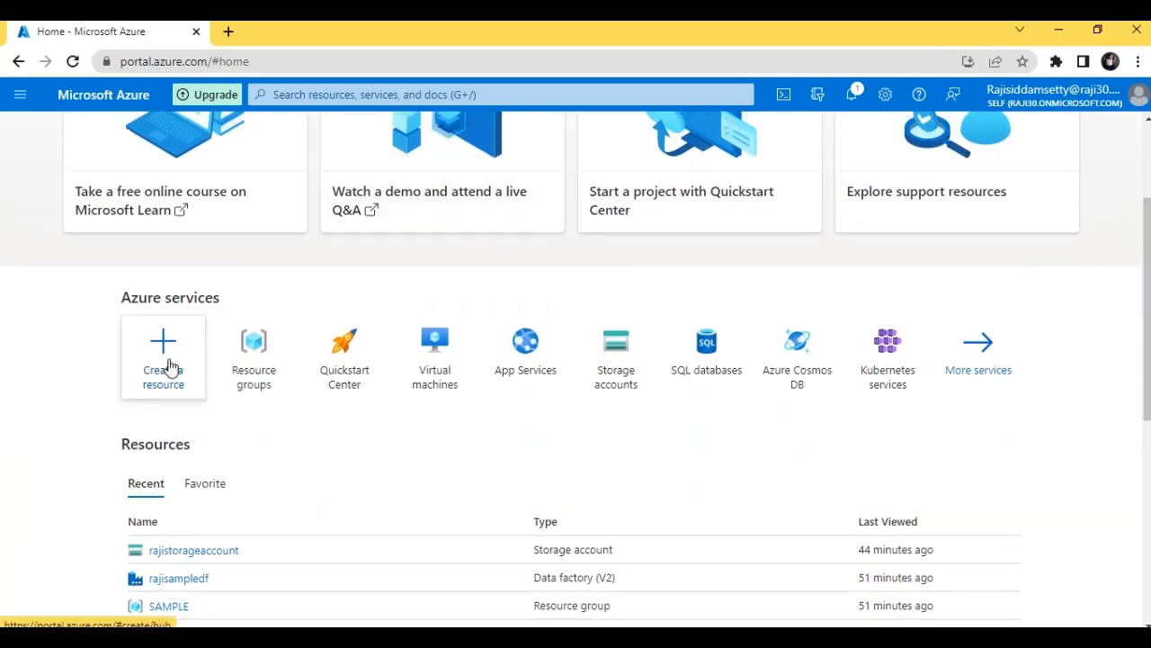
{"action": "left_click", "coordinate": [254, 365]}
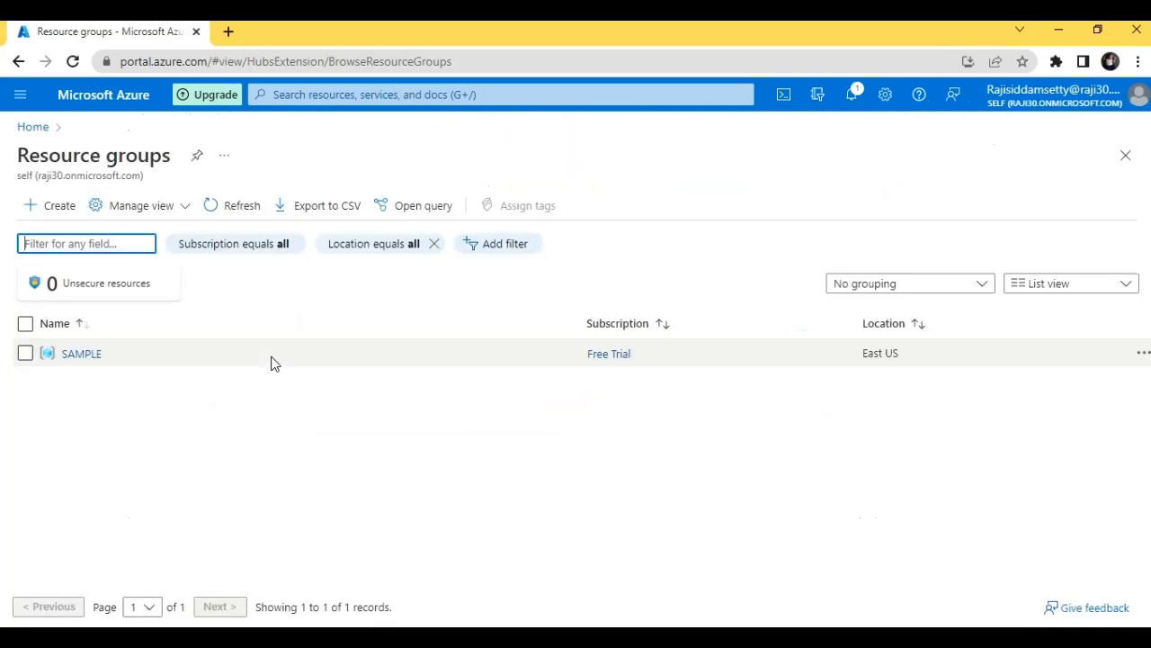
{"action": "left_click", "coordinate": [53, 207]}
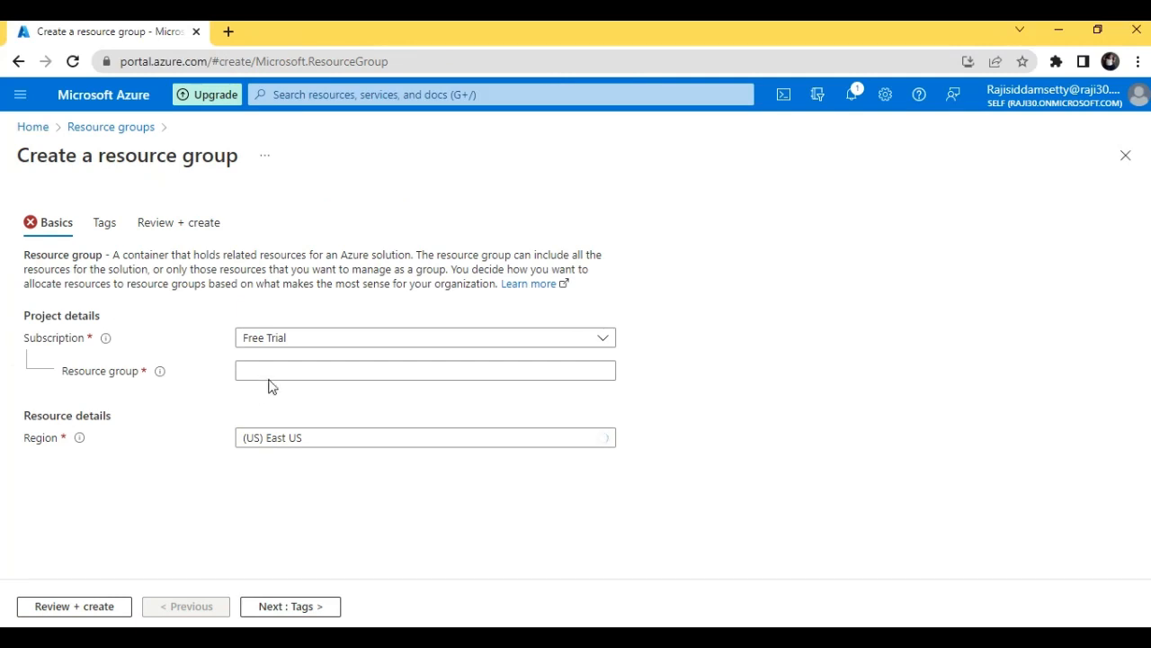
{"action": "left_click", "coordinate": [301, 370]}
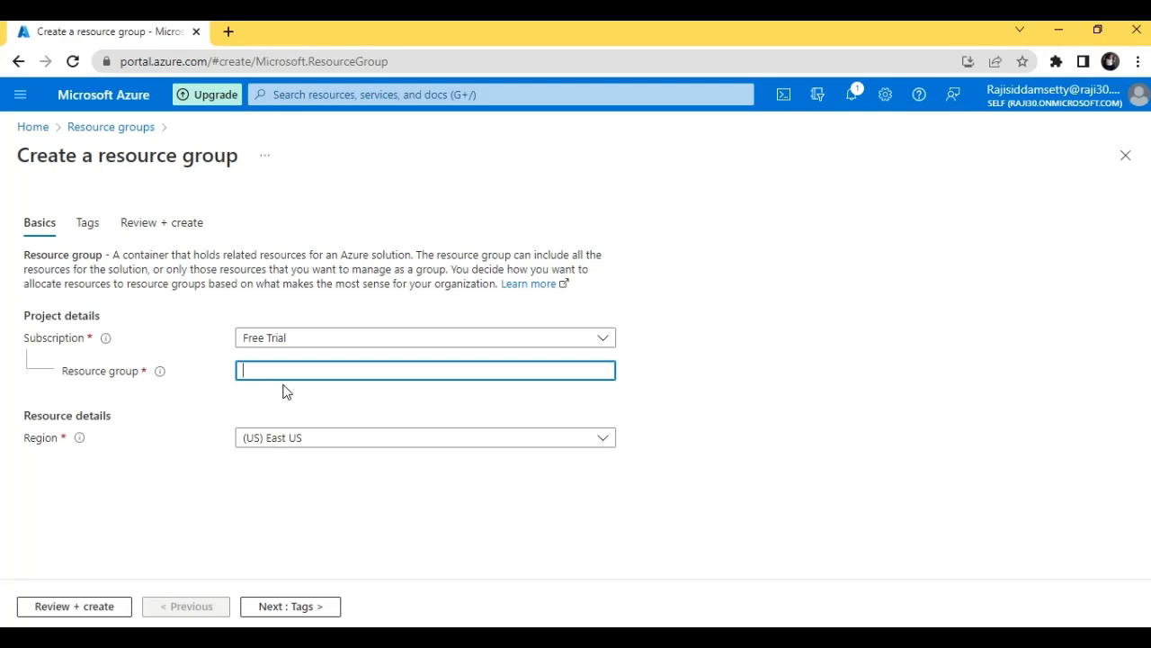
{"action": "type", "text": "adfsampleresource"}
{"action": "left_click", "coordinate": [362, 452]}
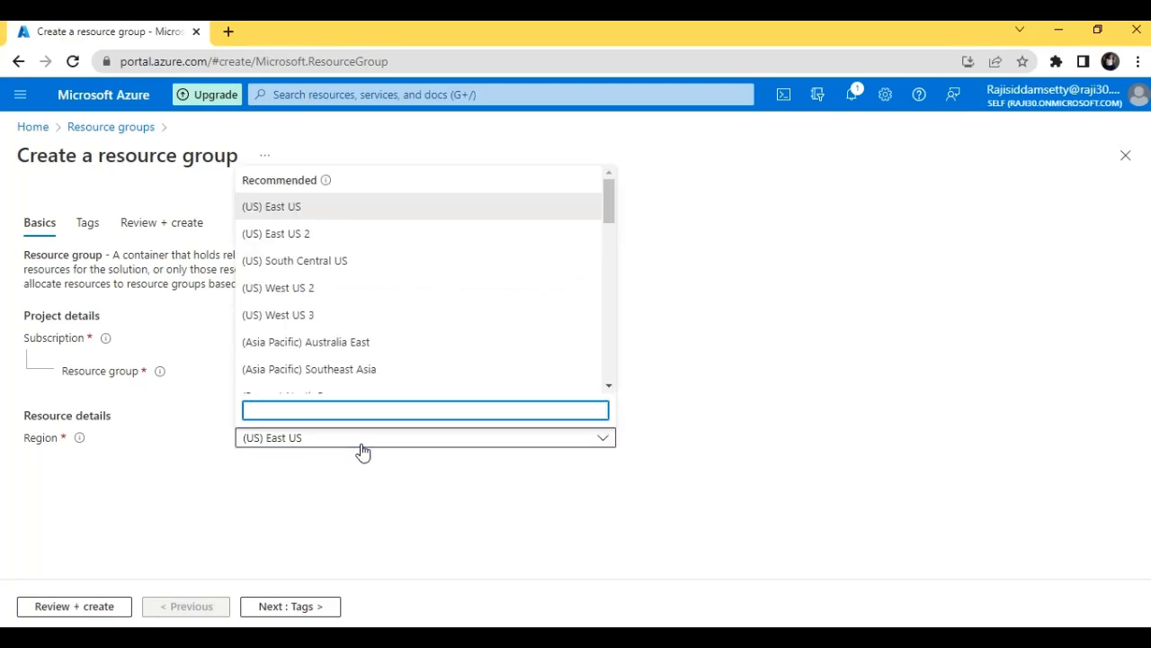
{"action": "left_click", "coordinate": [382, 209]}
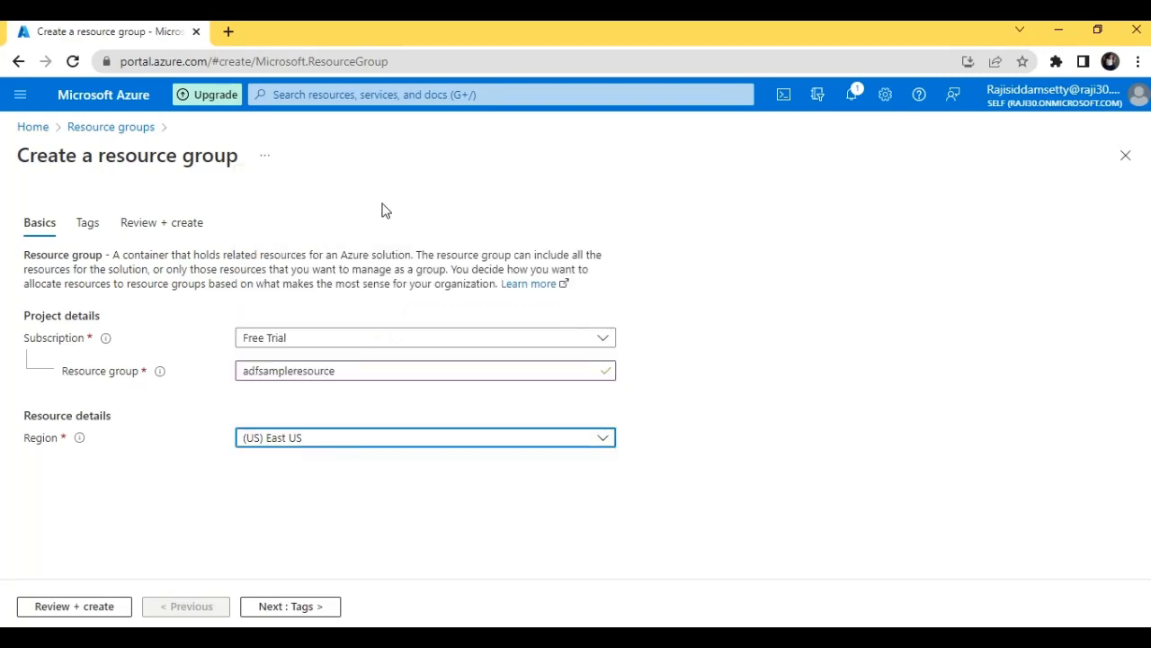
{"action": "left_click", "coordinate": [88, 606]}
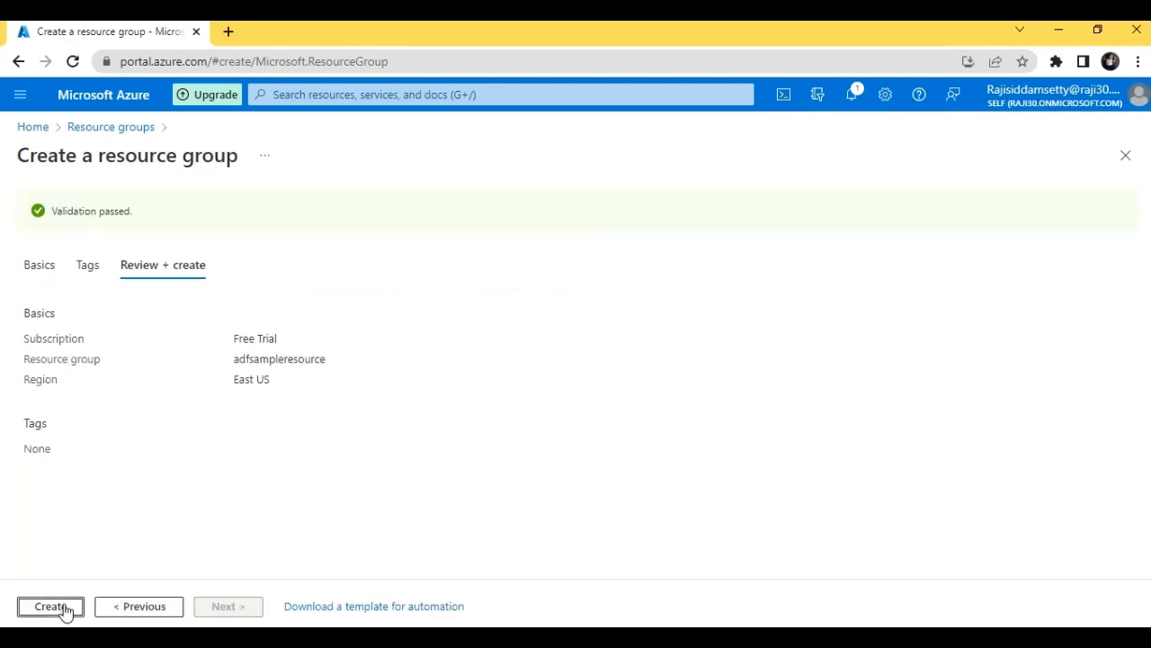
{"action": "left_click", "coordinate": [64, 607]}
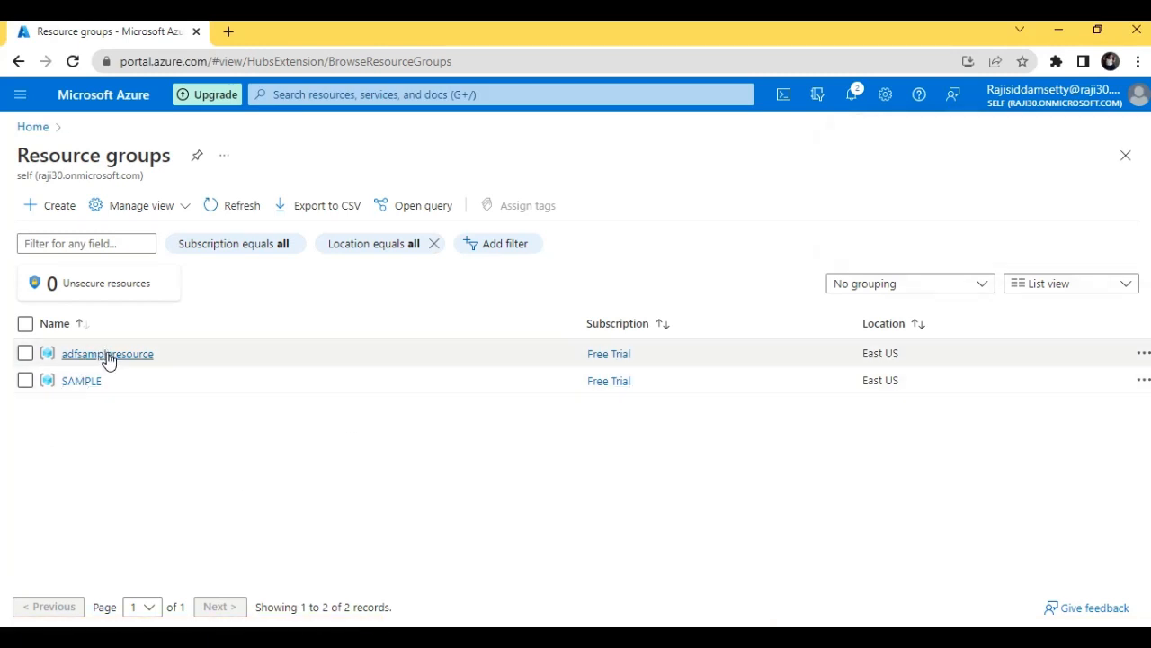
Search the resources available for creation for "storage ac" and start creating a Storage account.
{"action": "left_click", "coordinate": [30, 129]}
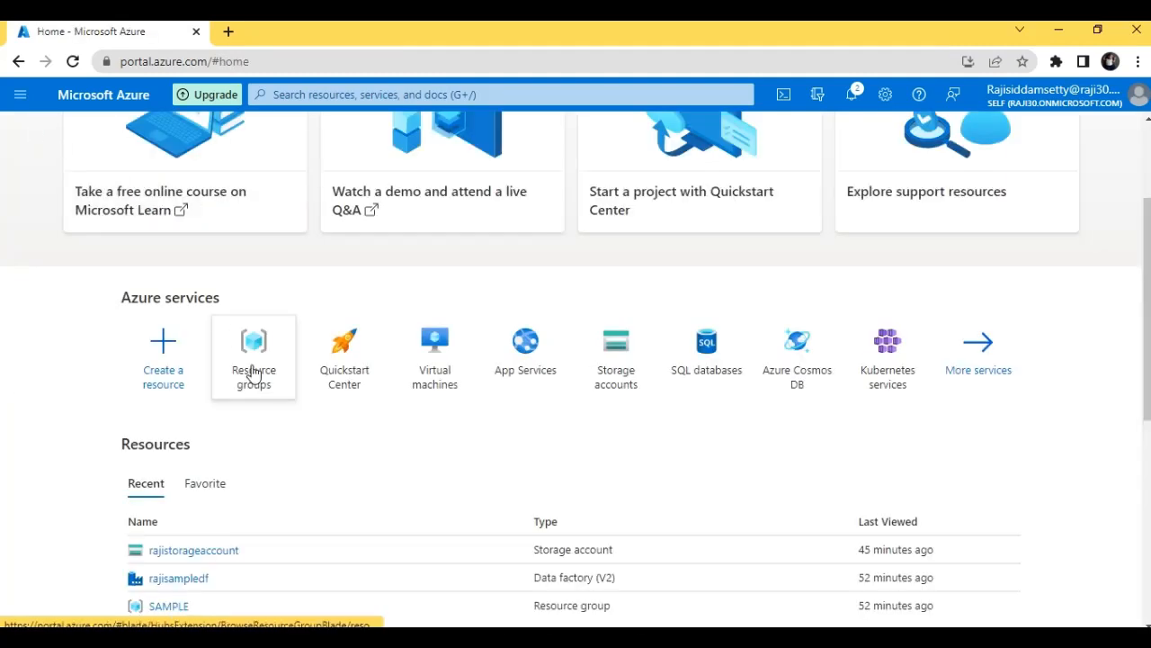
{"action": "left_click", "coordinate": [196, 381]}
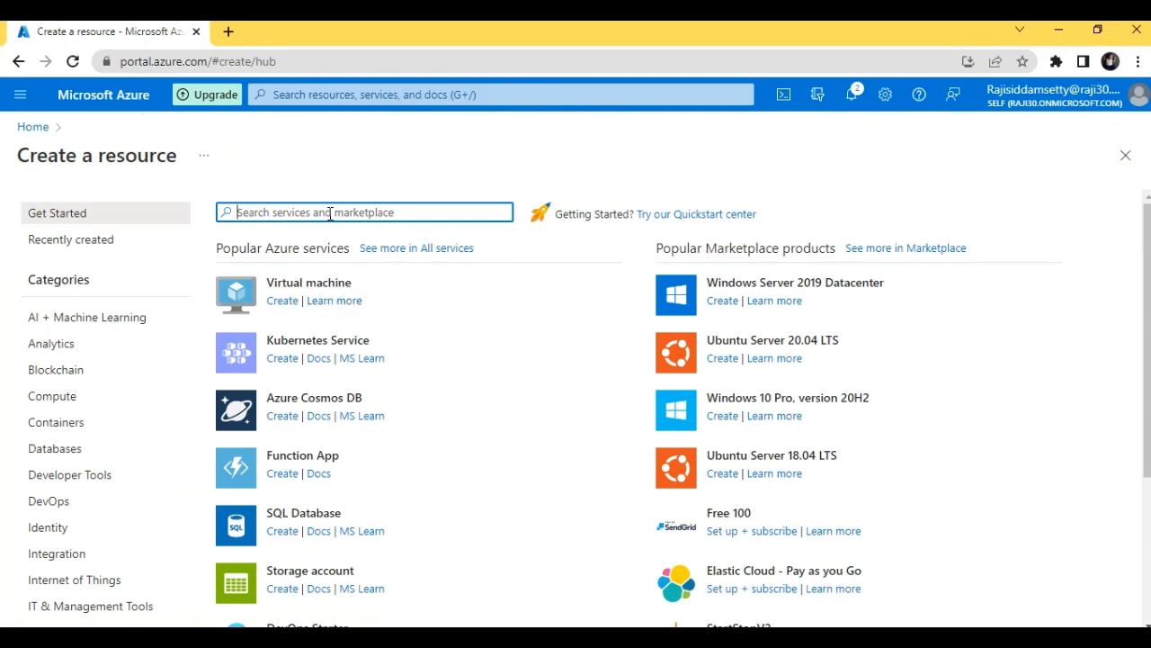
{"action": "type", "text": "sto"}
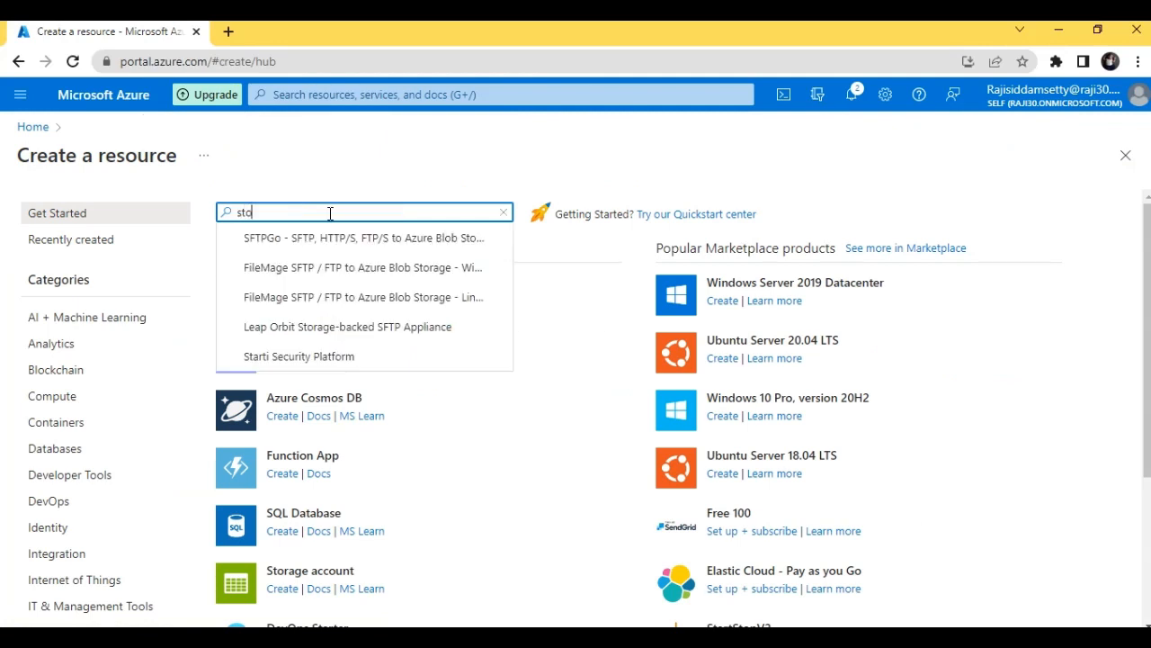
{"action": "type", "text": "r"}
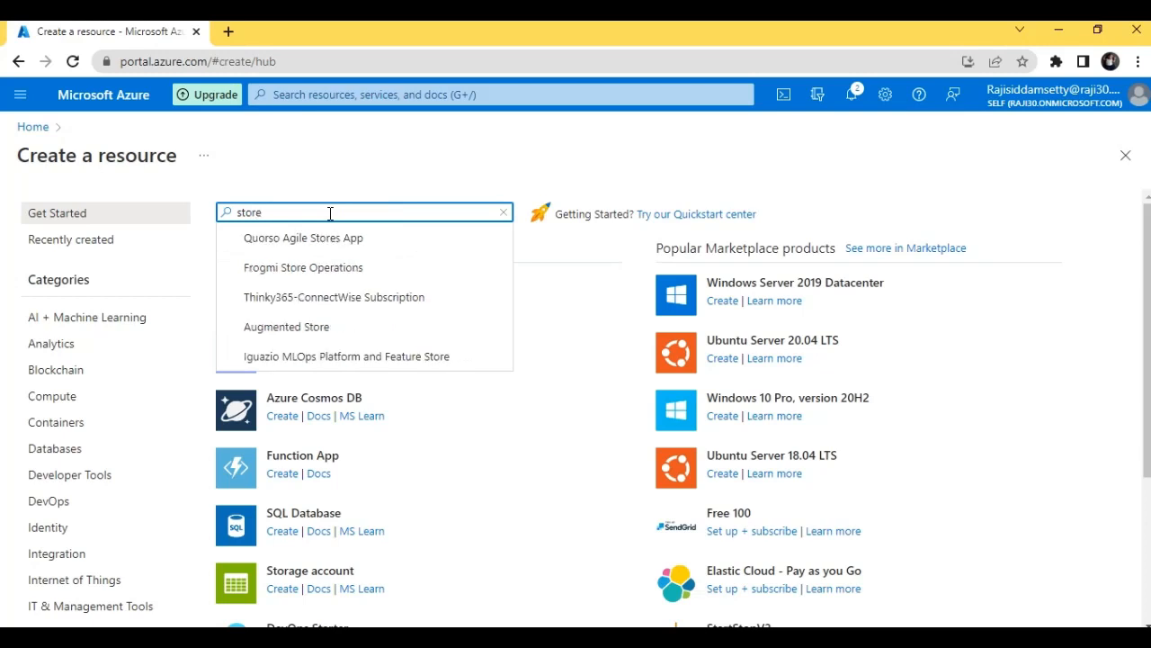
{"action": "type", "text": "age"}
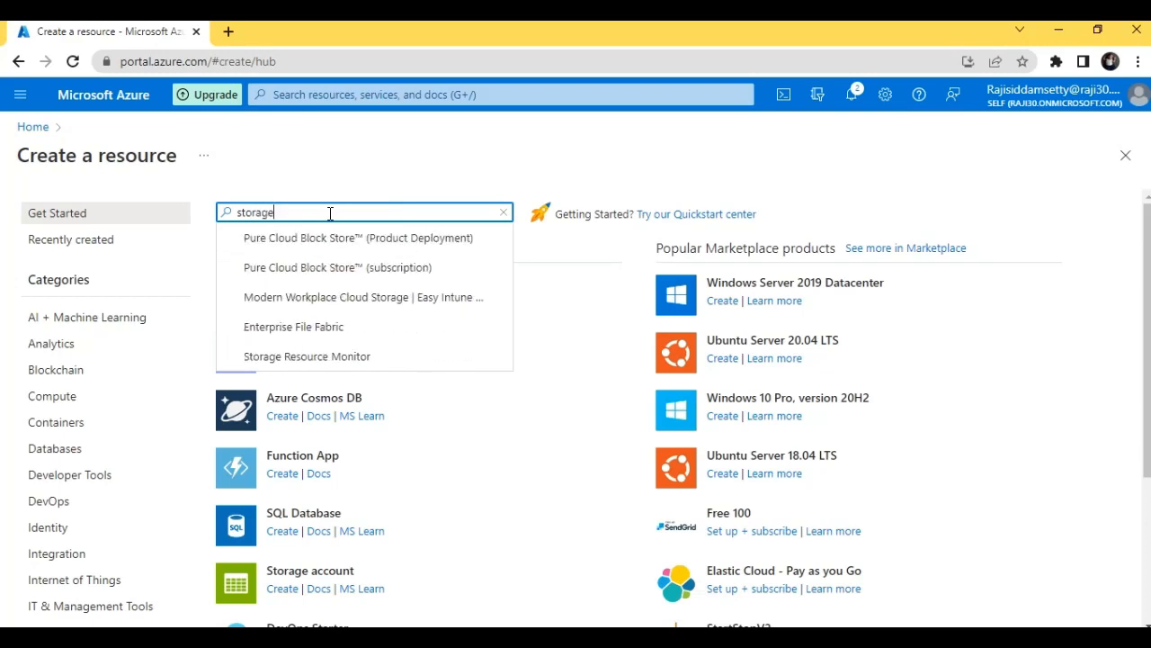
{"action": "type", "text": " ac"}
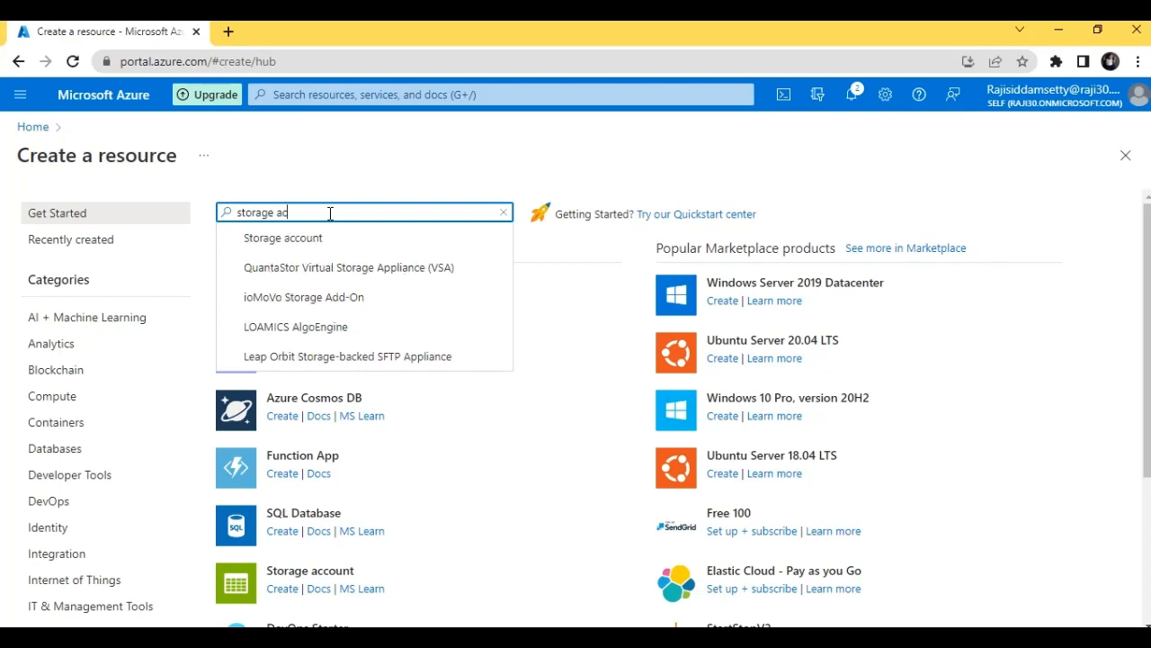
{"action": "left_click", "coordinate": [326, 239]}
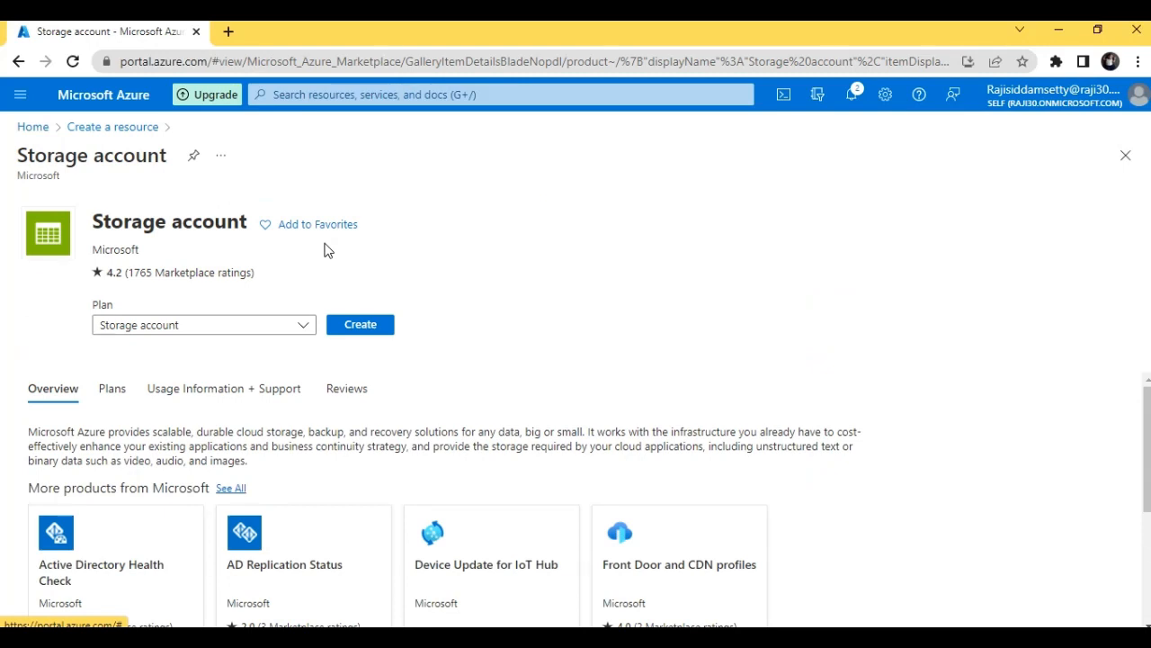
{"action": "left_click", "coordinate": [362, 327]}
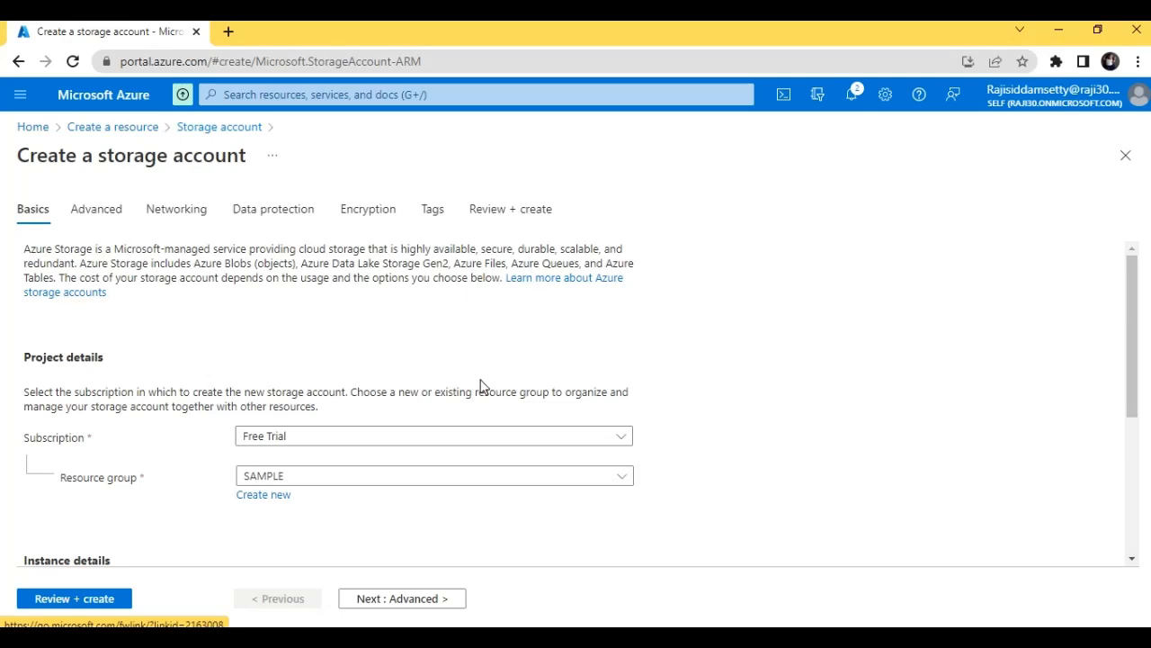
Assign the new storage account to the adfsampleresource resource group and submit its settings for review.
{"action": "left_click", "coordinate": [570, 486]}
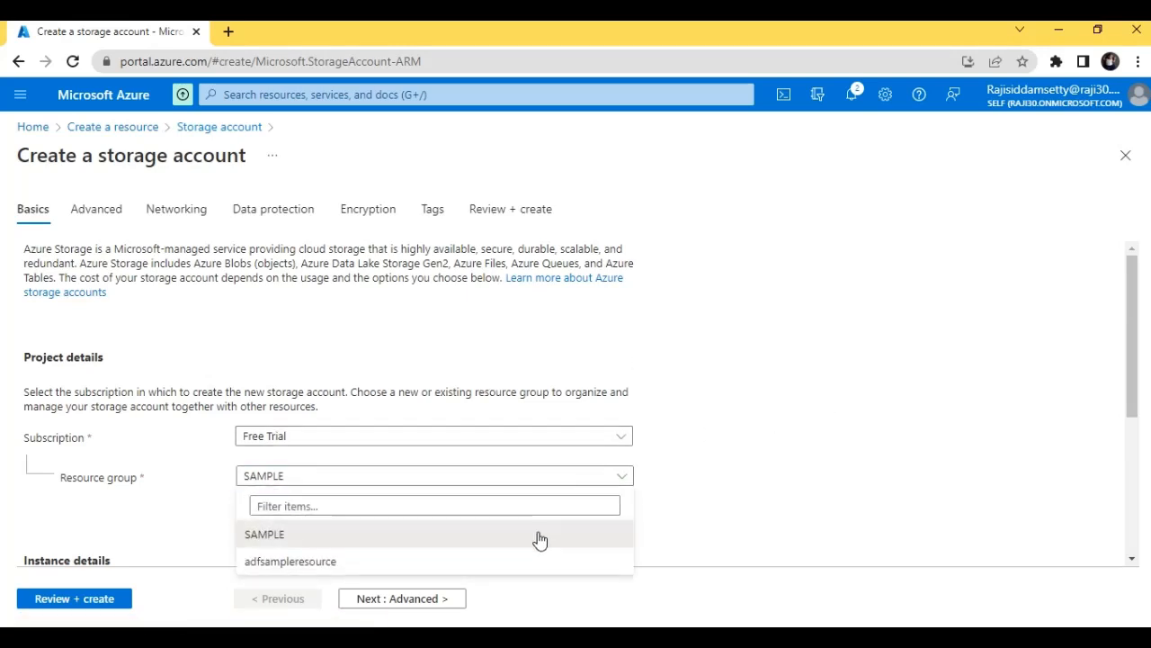
{"action": "left_click", "coordinate": [469, 563]}
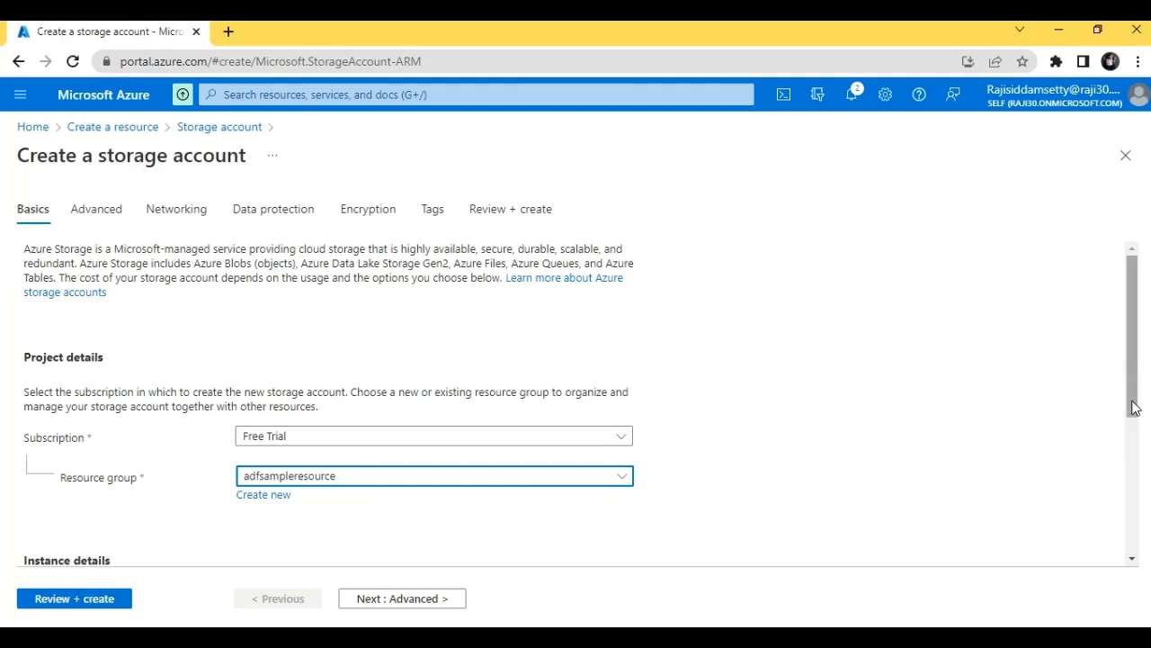
{"action": "left_click_drag", "start_coordinate": [1135, 412], "coordinate": [1138, 552]}
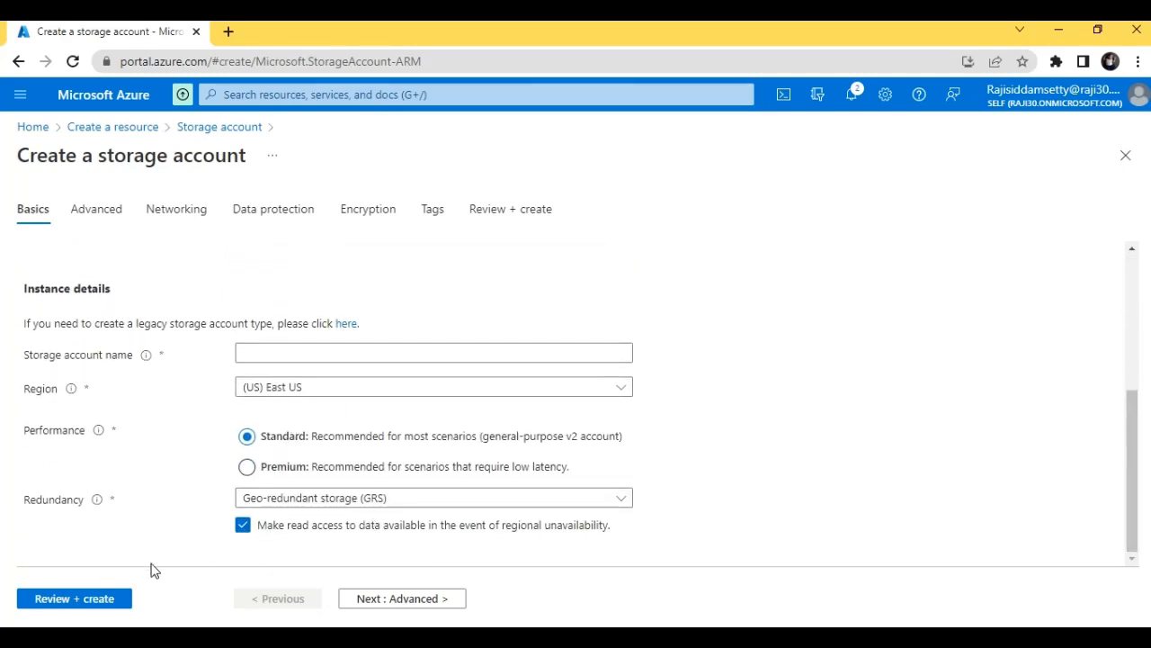
{"action": "left_click", "coordinate": [75, 598]}
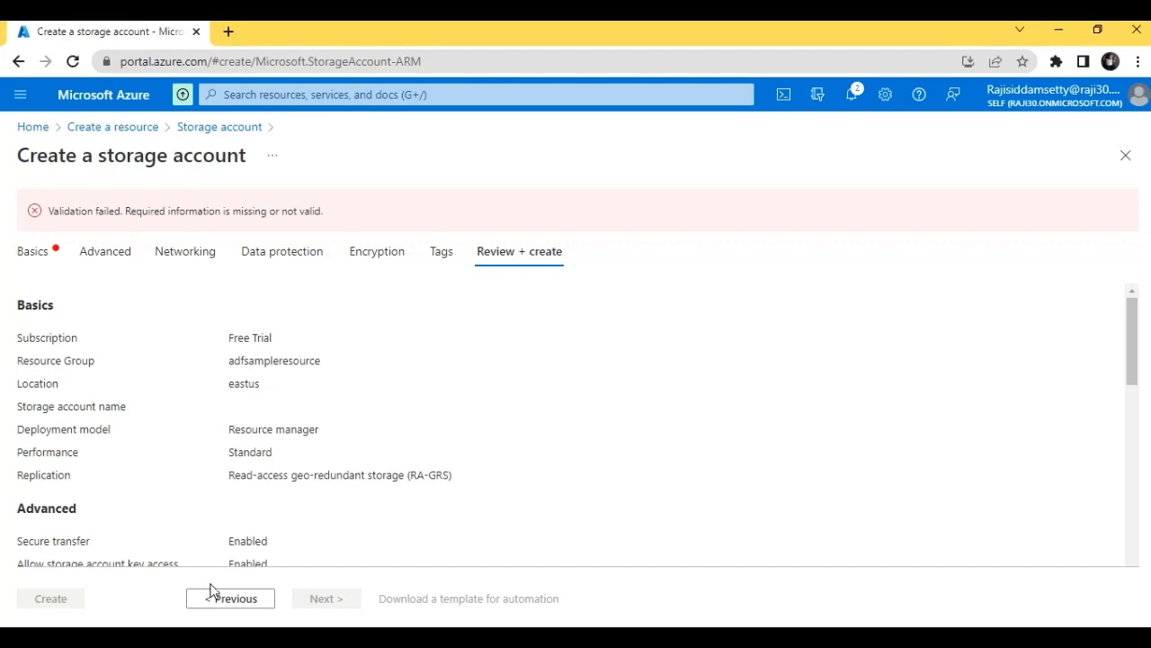
Return to the basic settings, name the storage account adfsamplestorageaccout, then review and deploy it.
{"action": "left_click", "coordinate": [32, 256]}
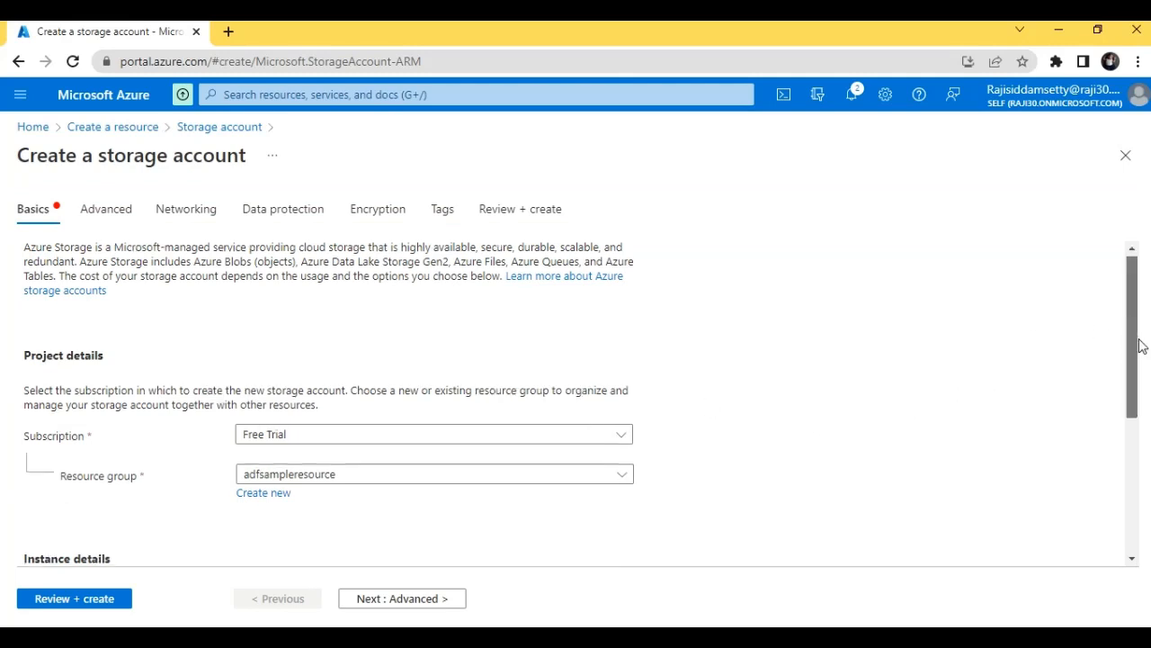
{"action": "left_click_drag", "start_coordinate": [1134, 339], "coordinate": [1138, 466]}
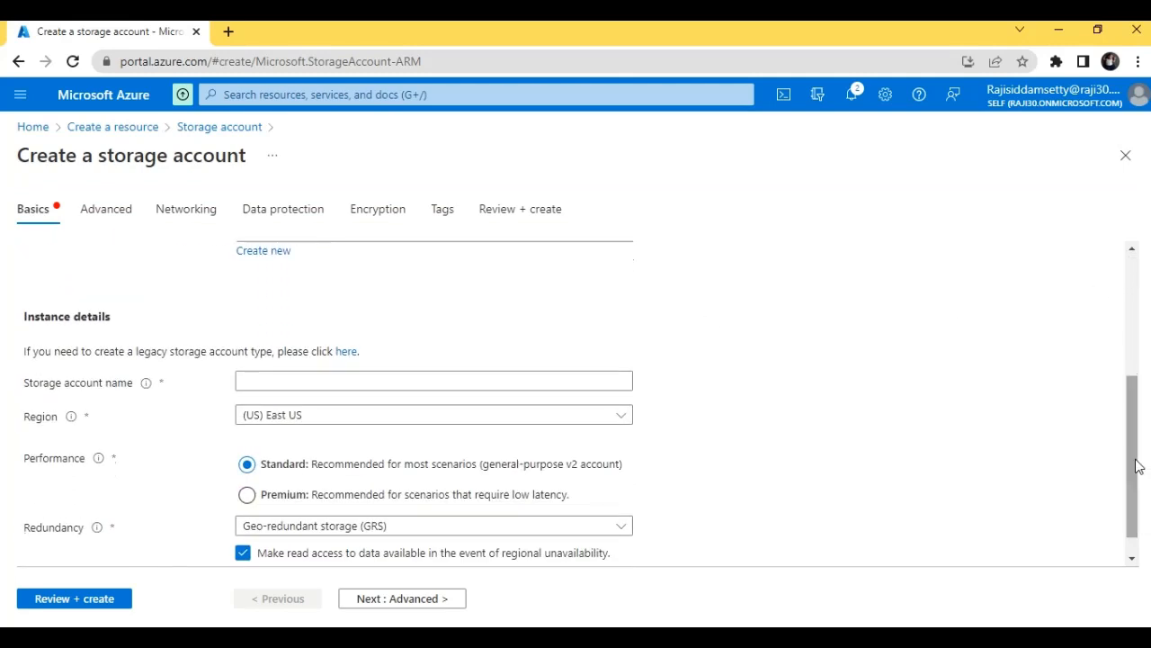
{"action": "left_click", "coordinate": [387, 380]}
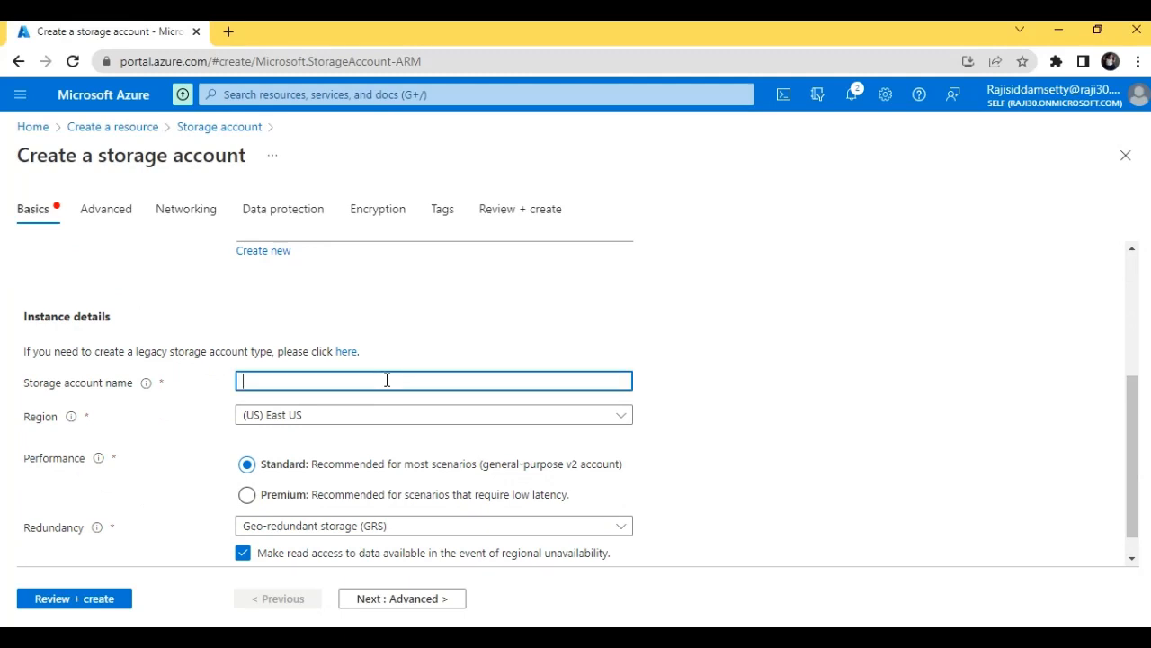
{"action": "type", "text": "adfsamplestorageaccout"}
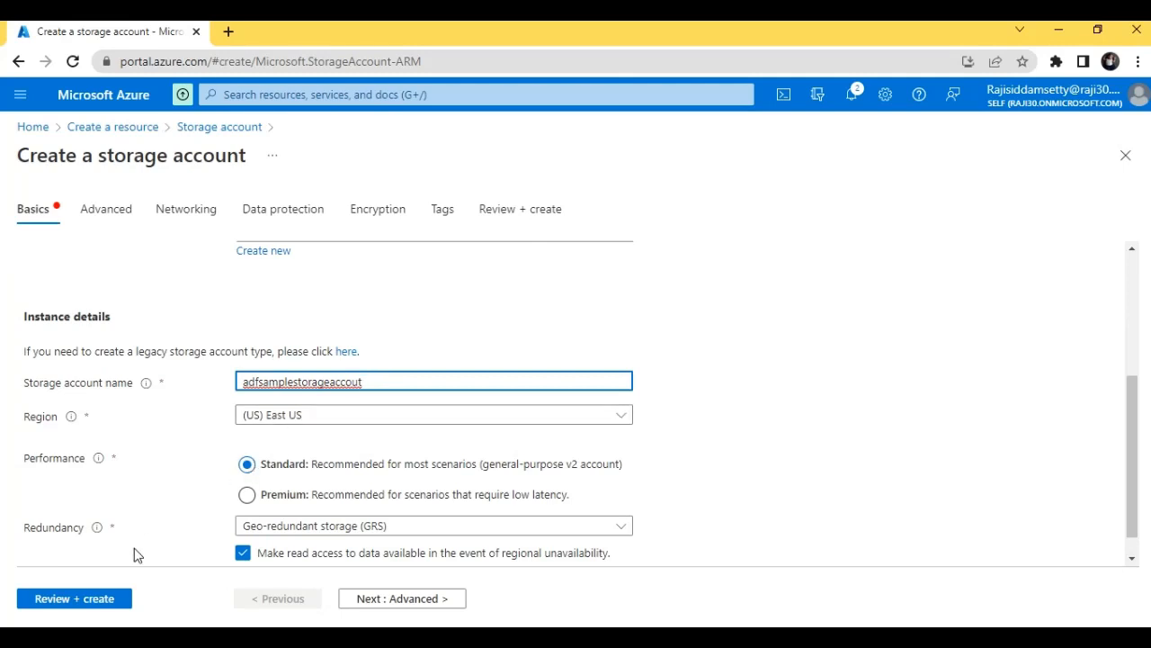
{"action": "left_click", "coordinate": [98, 603]}
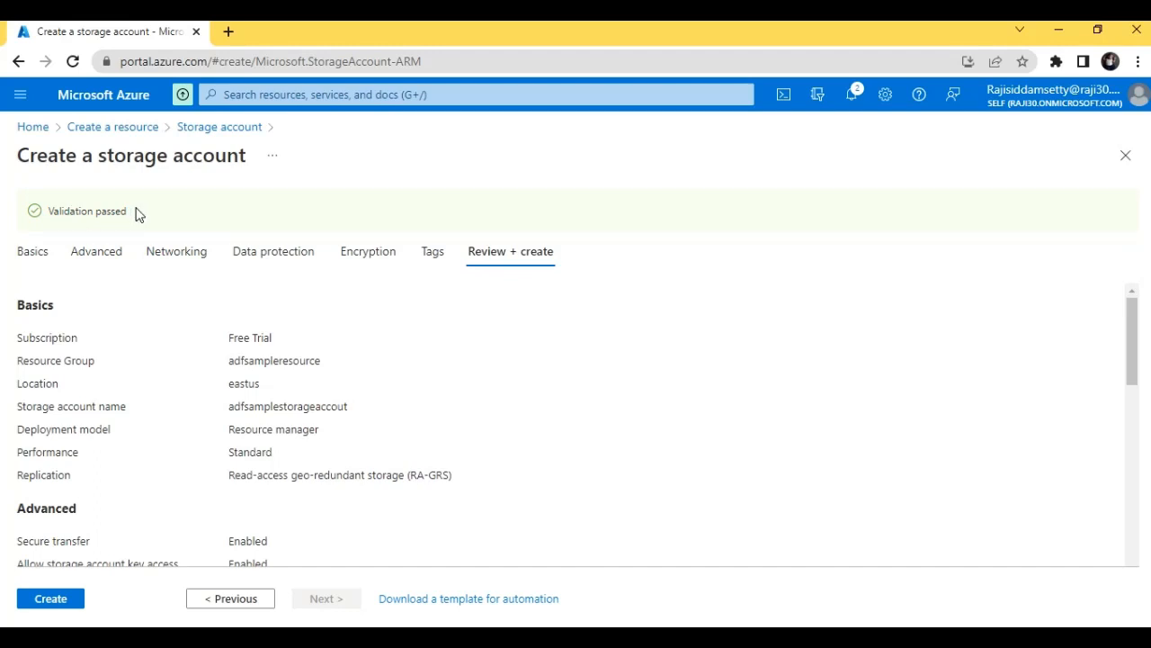
{"action": "left_click", "coordinate": [51, 599]}
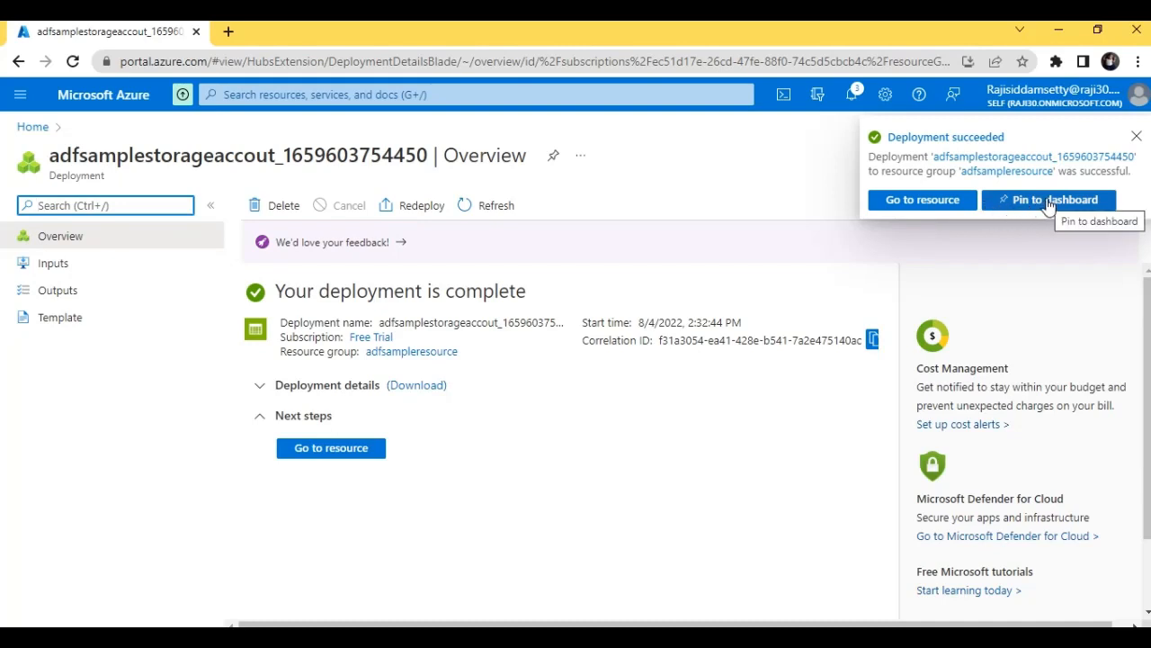
Open the deployed storage account and create a private blob container named newsamplecontainer in it.
{"action": "left_click", "coordinate": [330, 447]}
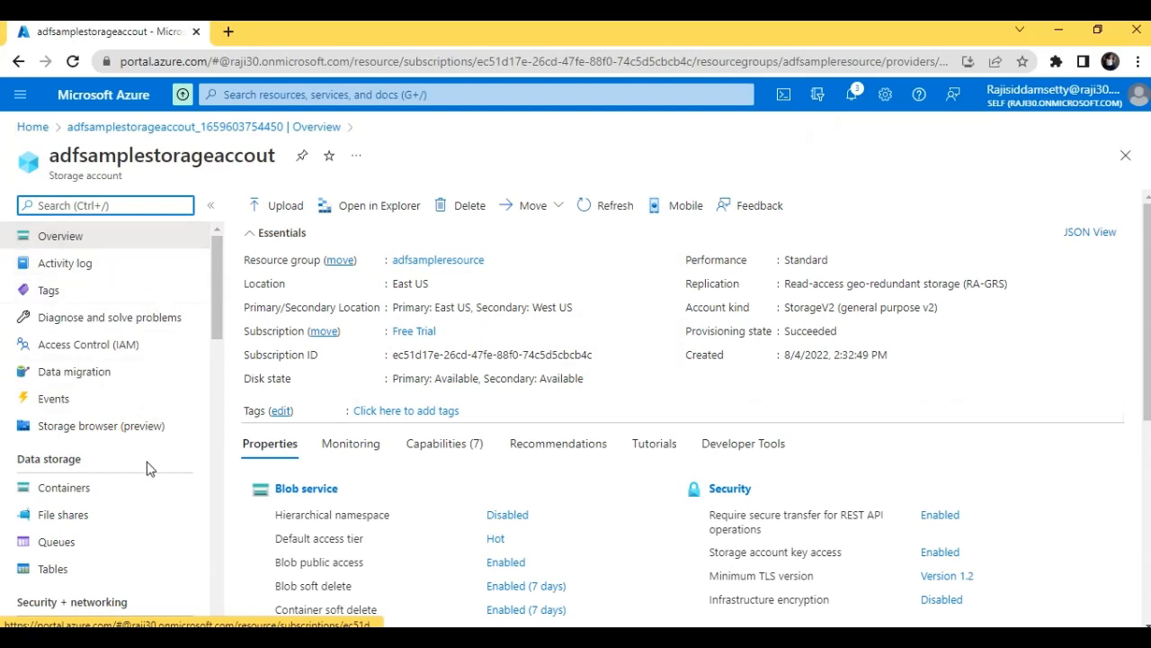
{"action": "left_click", "coordinate": [78, 497]}
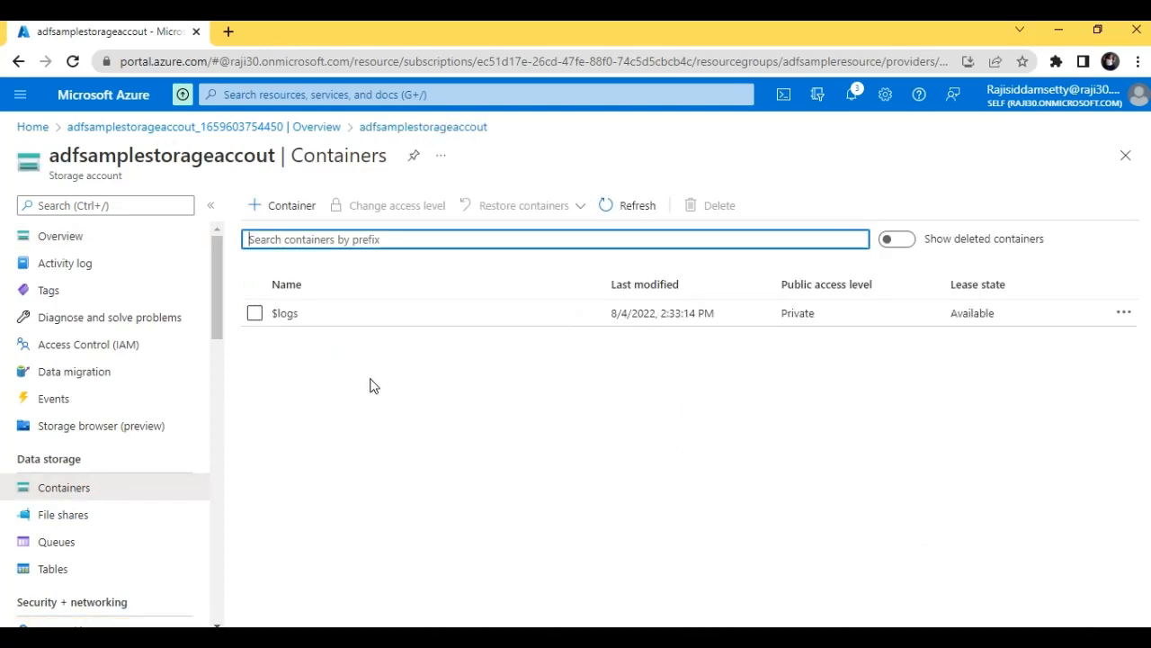
{"action": "left_click", "coordinate": [286, 216]}
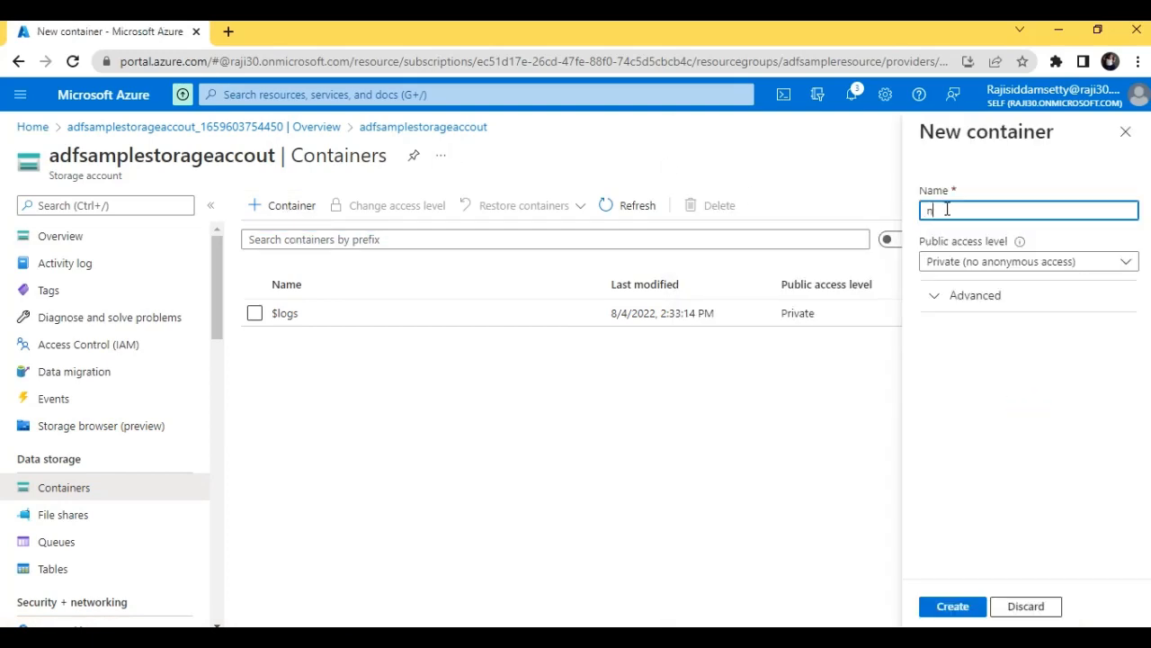
{"action": "type", "text": "newsamplecontainer"}
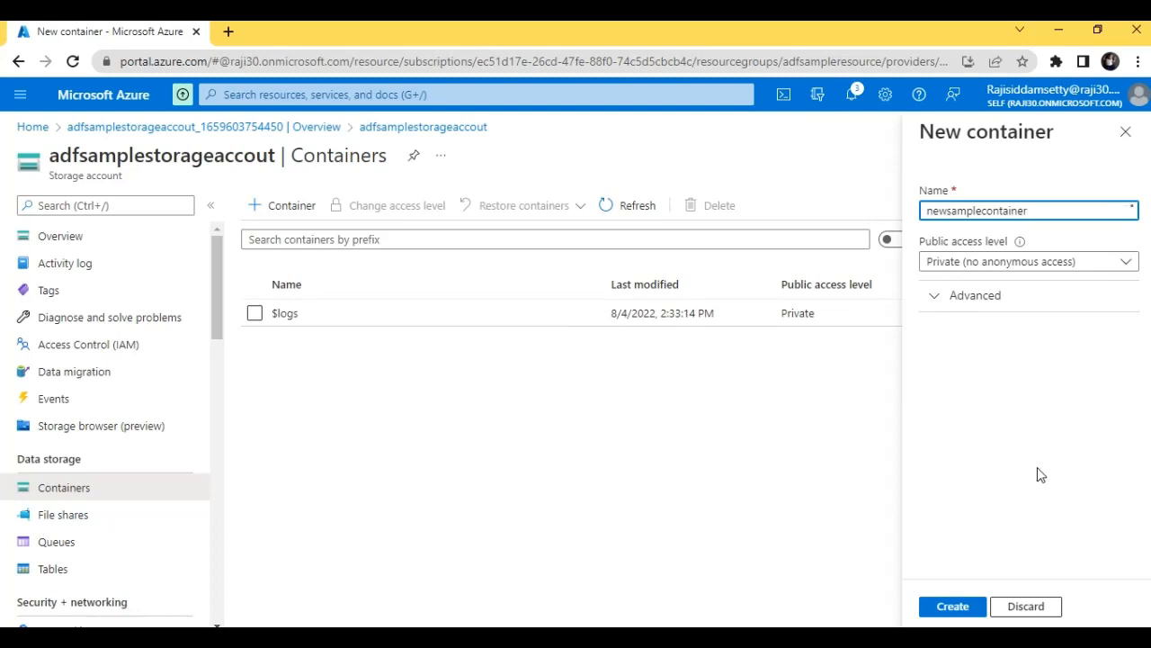
{"action": "left_click", "coordinate": [953, 607]}
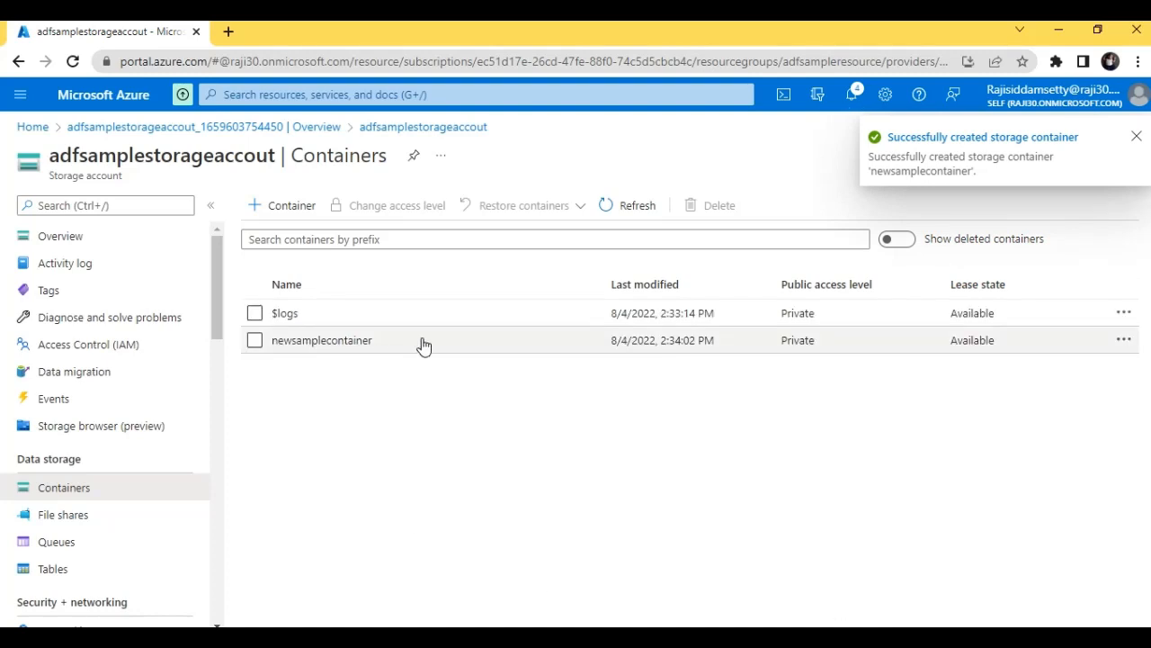
Open the newsamplecontainer container and start a blob upload into it.
{"action": "left_click", "coordinate": [423, 345]}
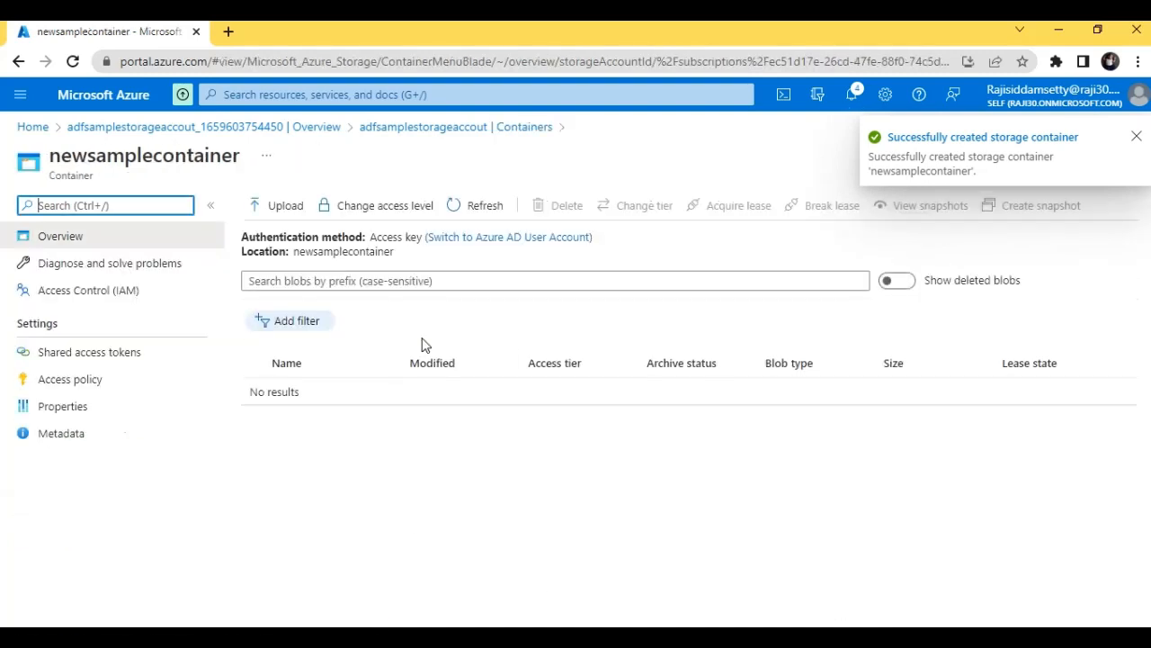
{"action": "left_click_drag", "start_coordinate": [425, 345], "coordinate": [349, 282]}
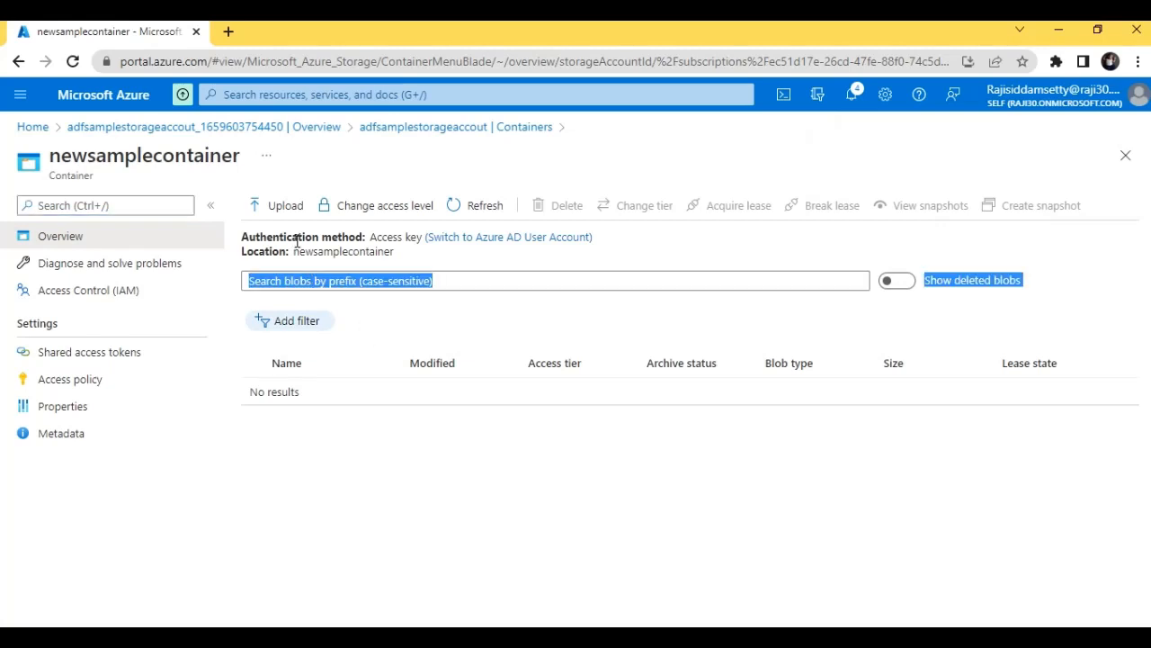
{"action": "left_click", "coordinate": [277, 212]}
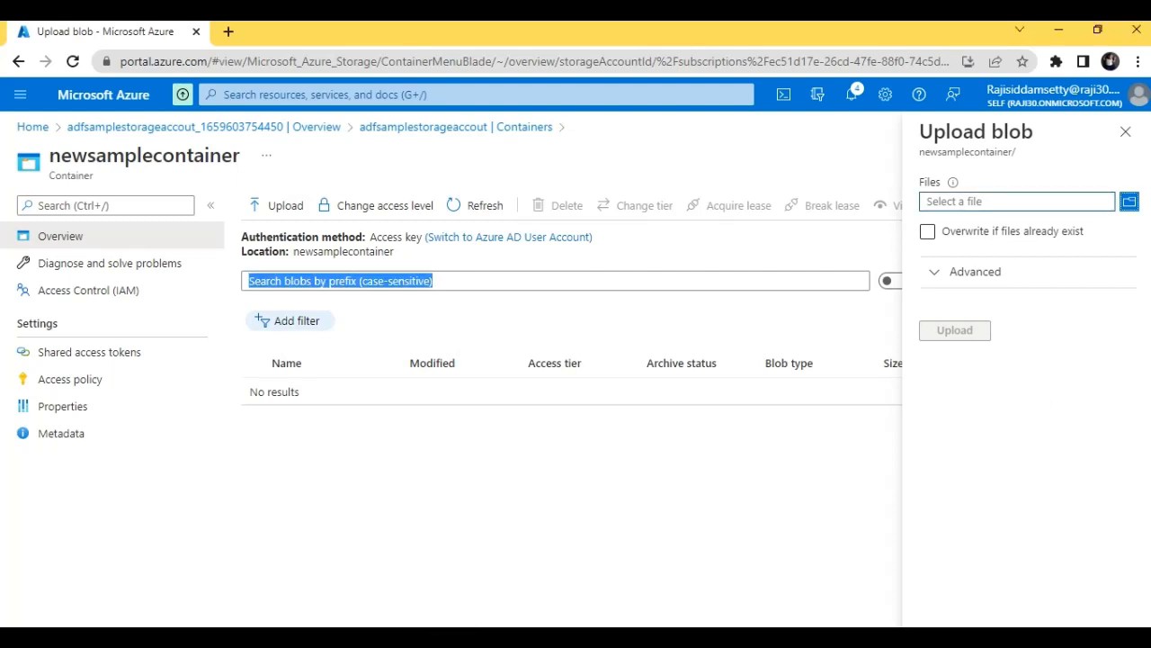
Examine the contents of the sample text file in the azure folder on drive D, and close the file and folder.
{"action": "key", "text": "super+e"}
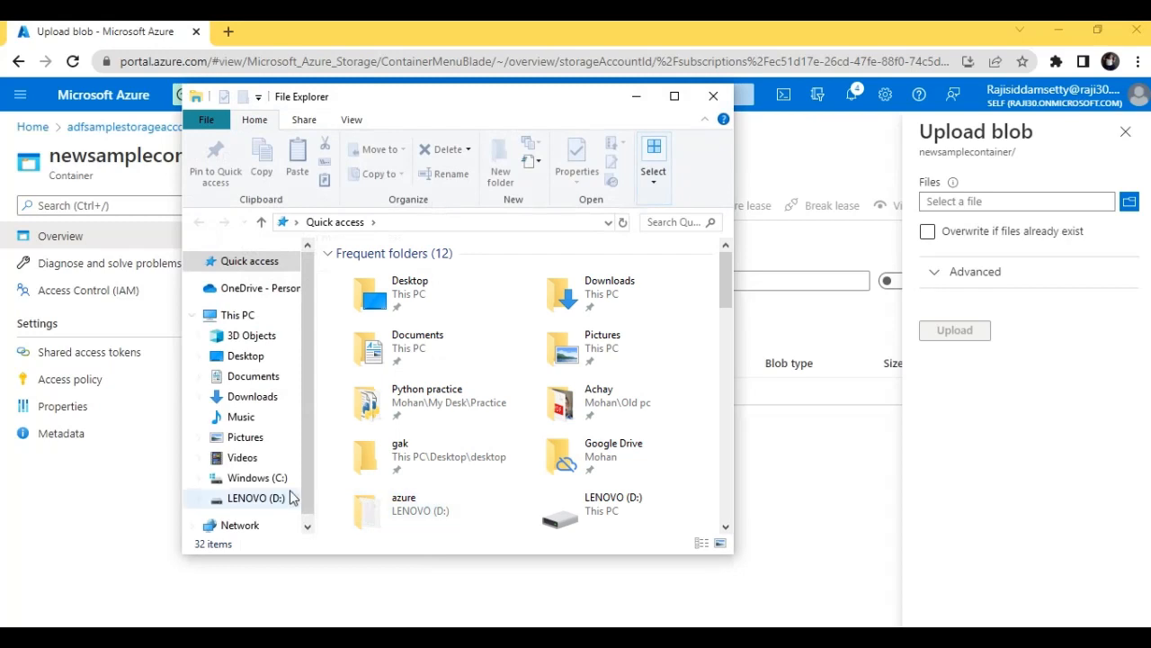
{"action": "left_click", "coordinate": [280, 500]}
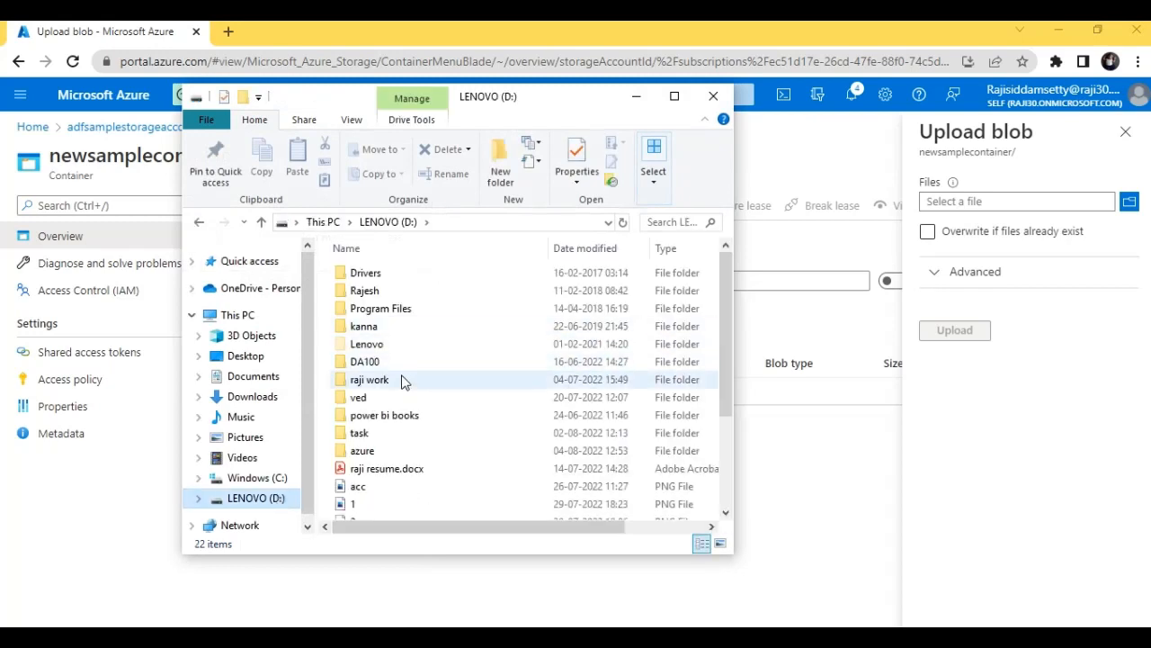
{"action": "double_click", "coordinate": [380, 451]}
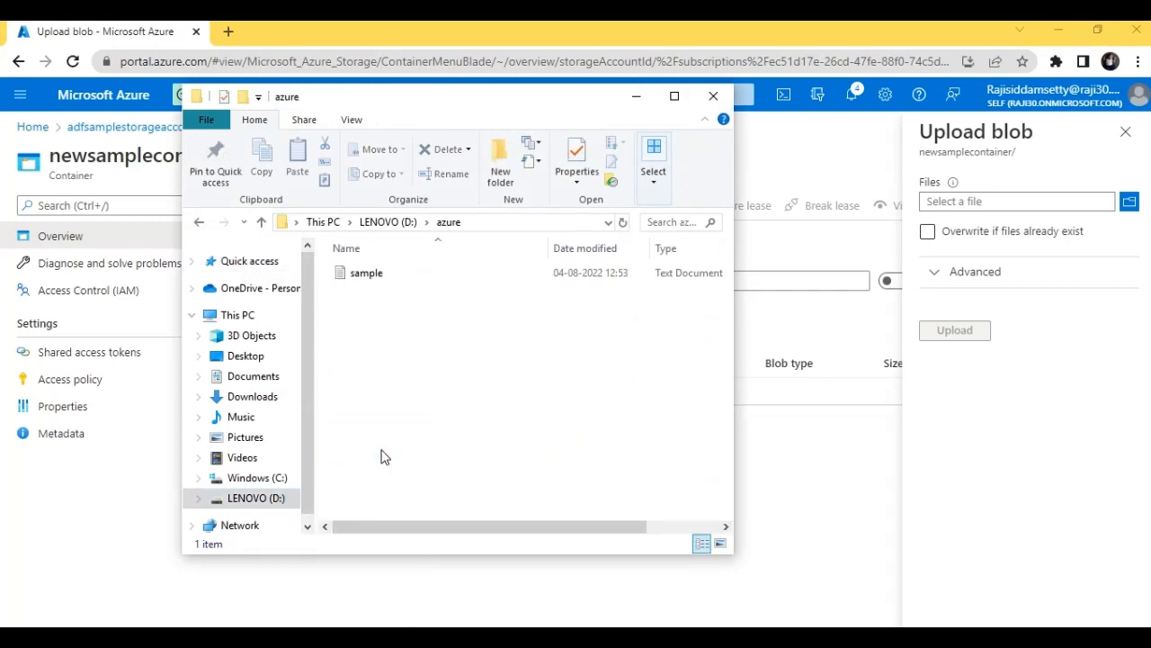
{"action": "double_click", "coordinate": [388, 278]}
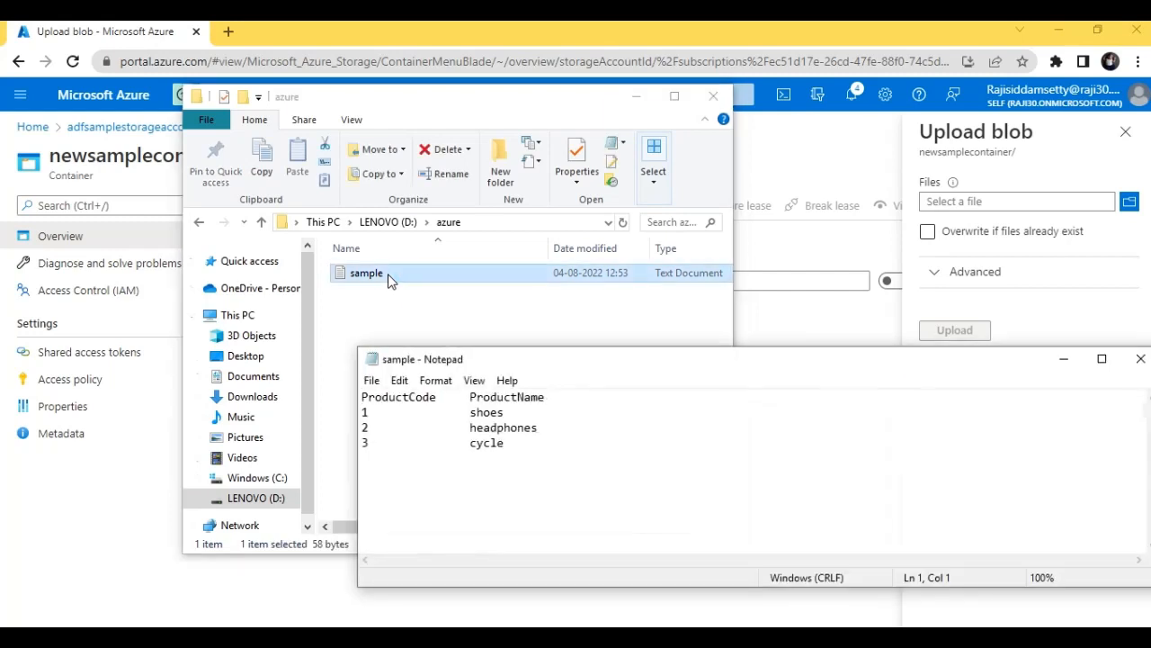
{"action": "left_click_drag", "start_coordinate": [535, 460], "coordinate": [375, 396]}
{"action": "left_click", "coordinate": [821, 488]}
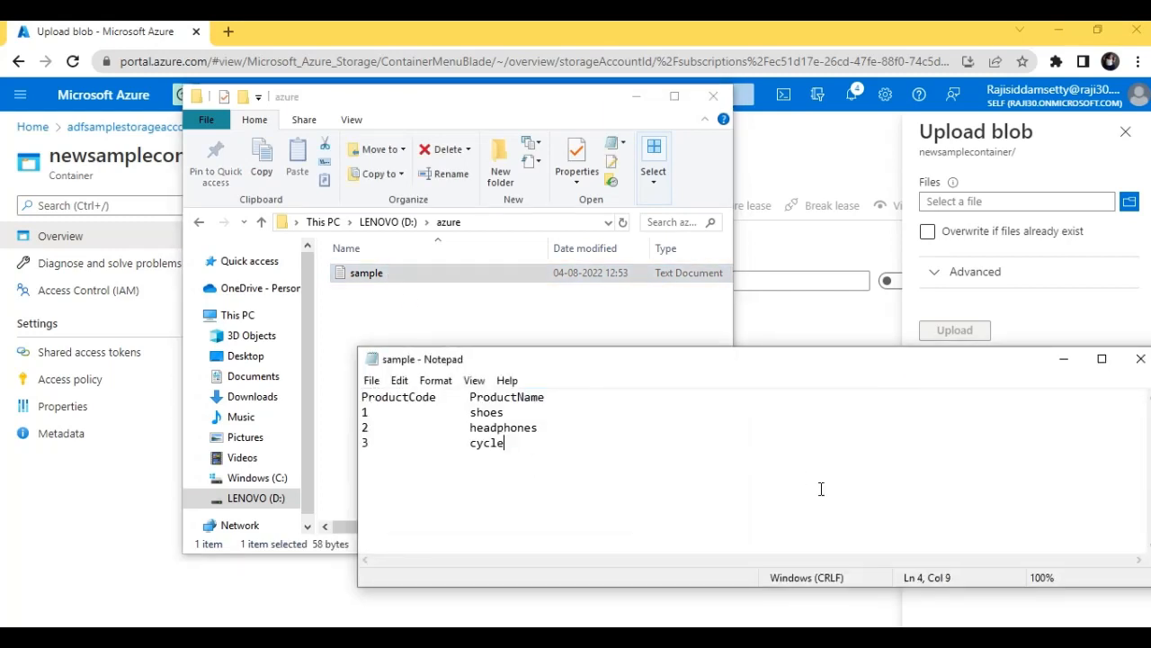
{"action": "left_click", "coordinate": [1139, 358]}
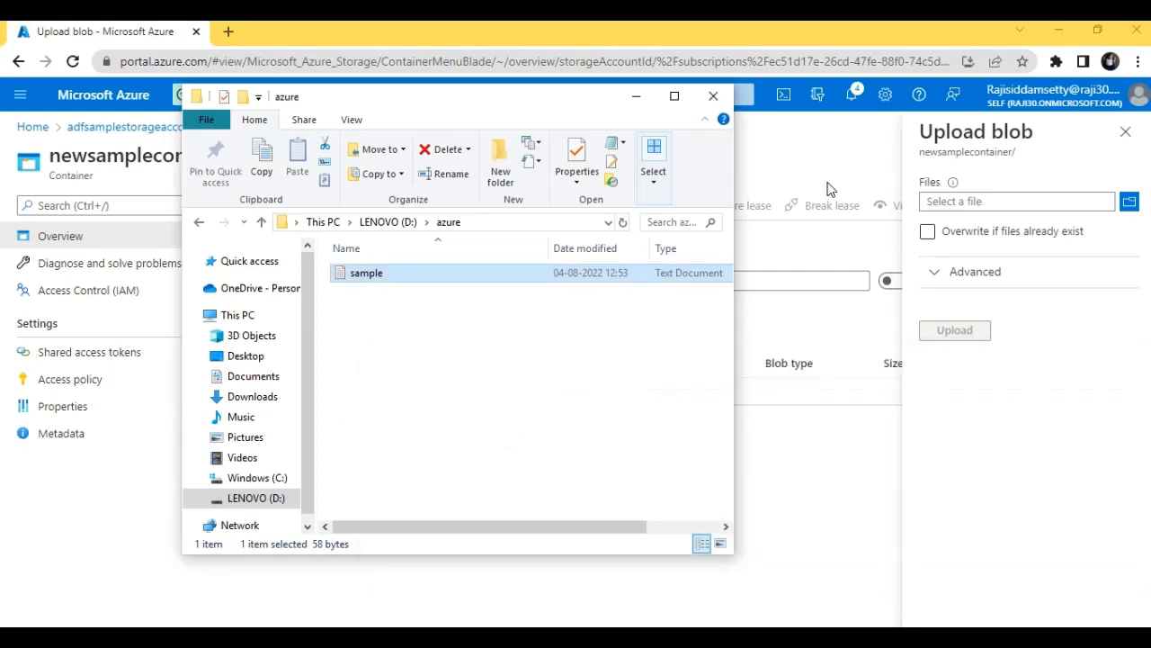
{"action": "left_click", "coordinate": [711, 95]}
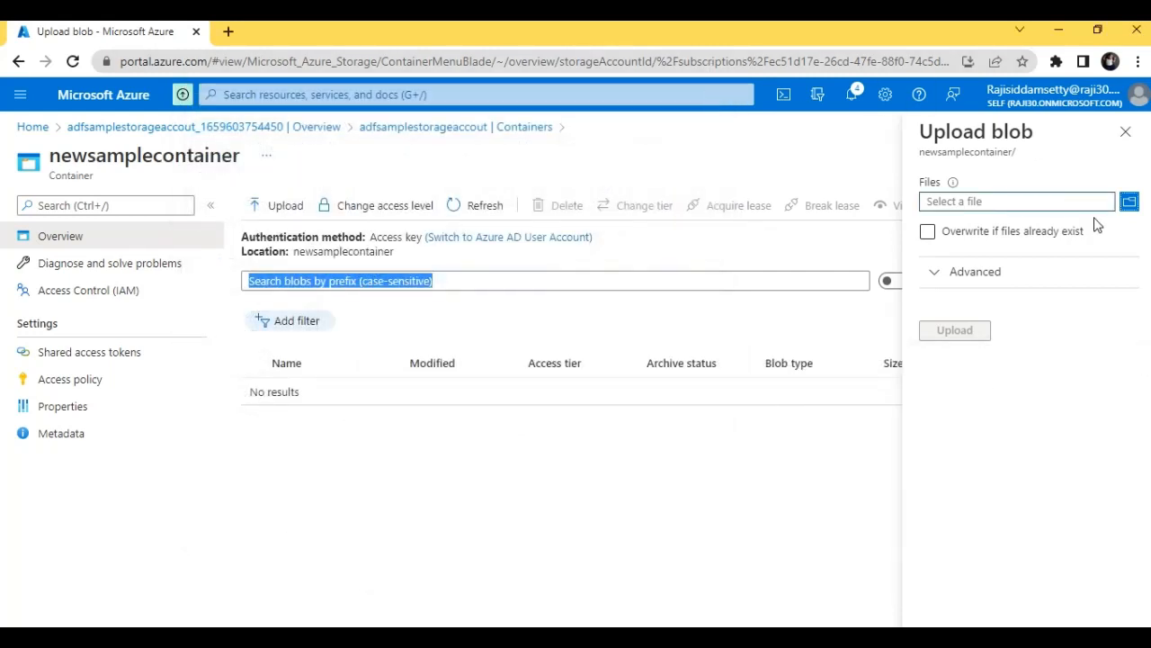
Choose sample.txt from the azure folder on drive D as the file for the blob upload.
{"action": "left_click", "coordinate": [1129, 204]}
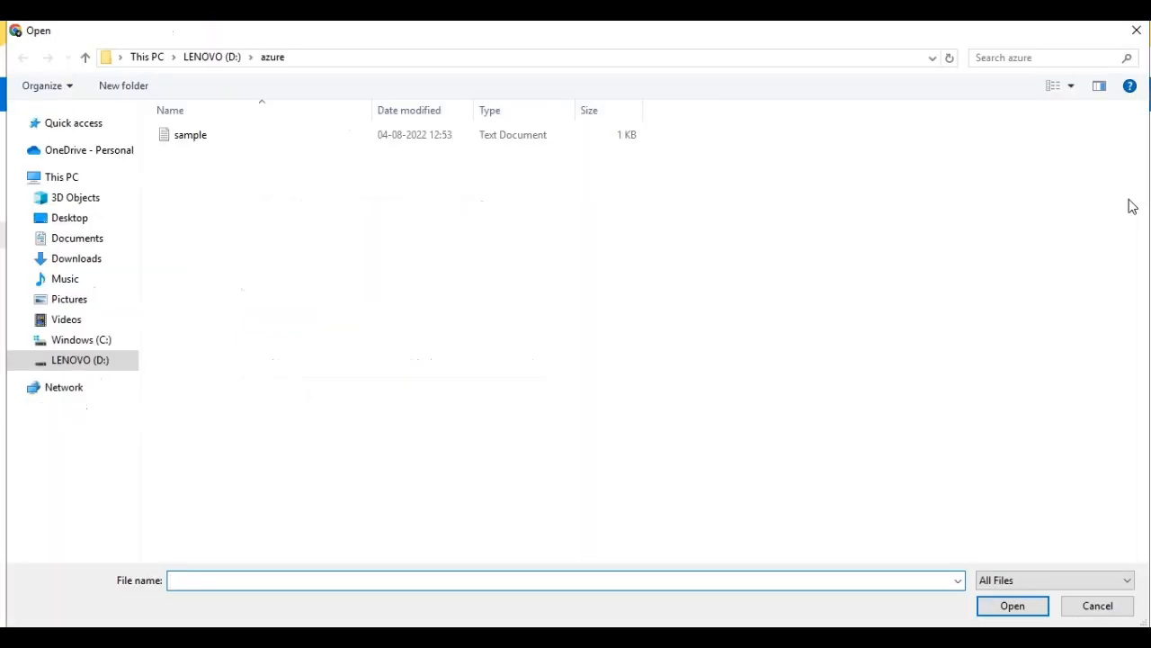
{"action": "left_click", "coordinate": [303, 136]}
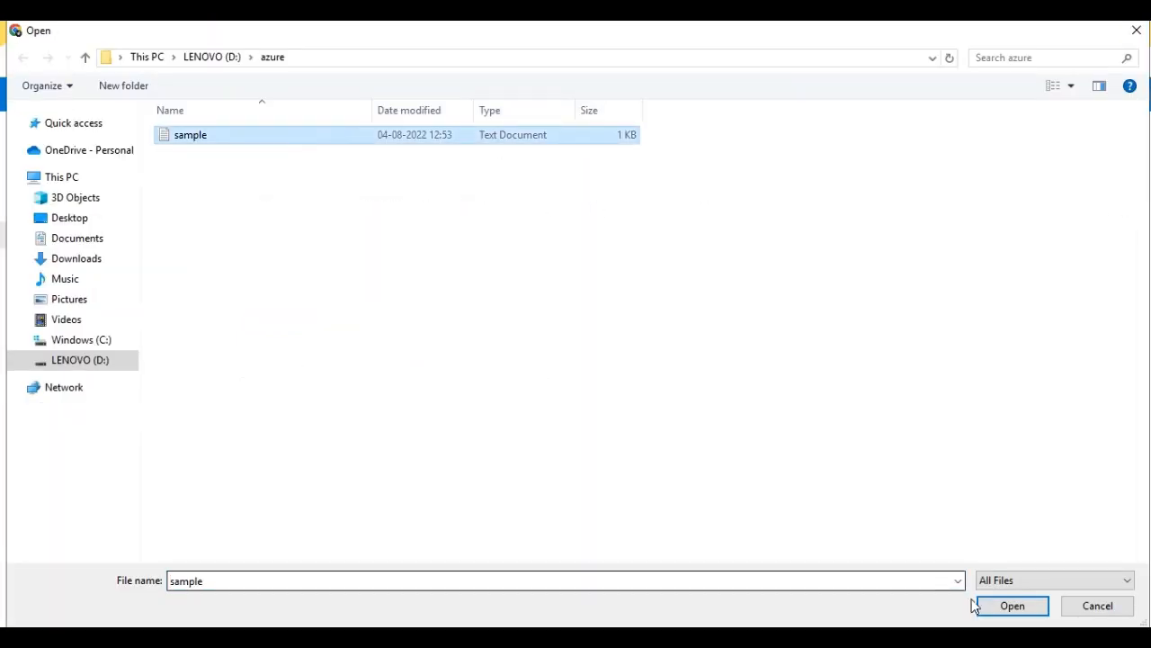
{"action": "left_click", "coordinate": [1005, 608]}
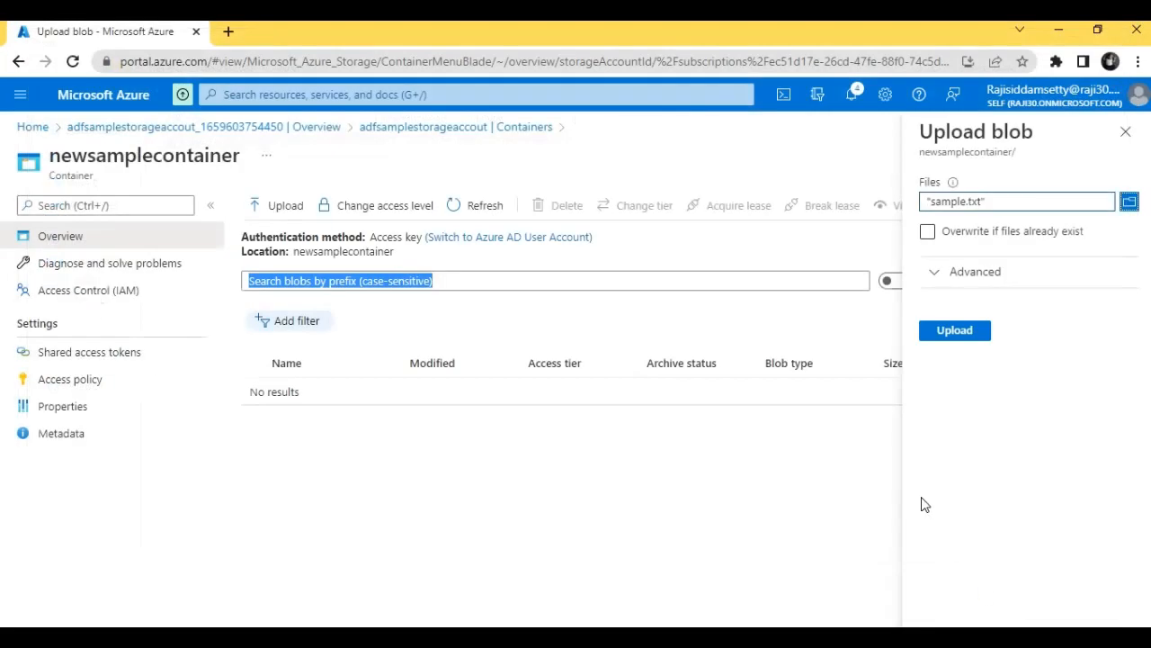
Set the destination folder to Input in the blob upload's advanced settings.
{"action": "left_click", "coordinate": [955, 271]}
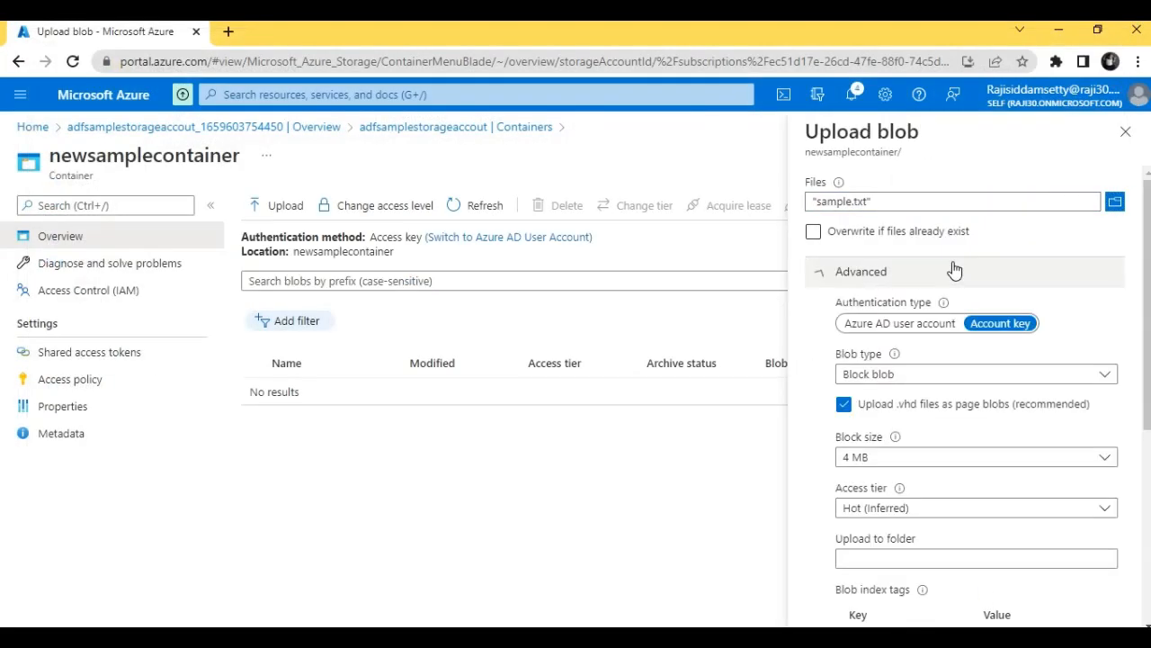
{"action": "scroll", "coordinate": [917, 431], "scroll_direction": "down", "scroll_amount": 3}
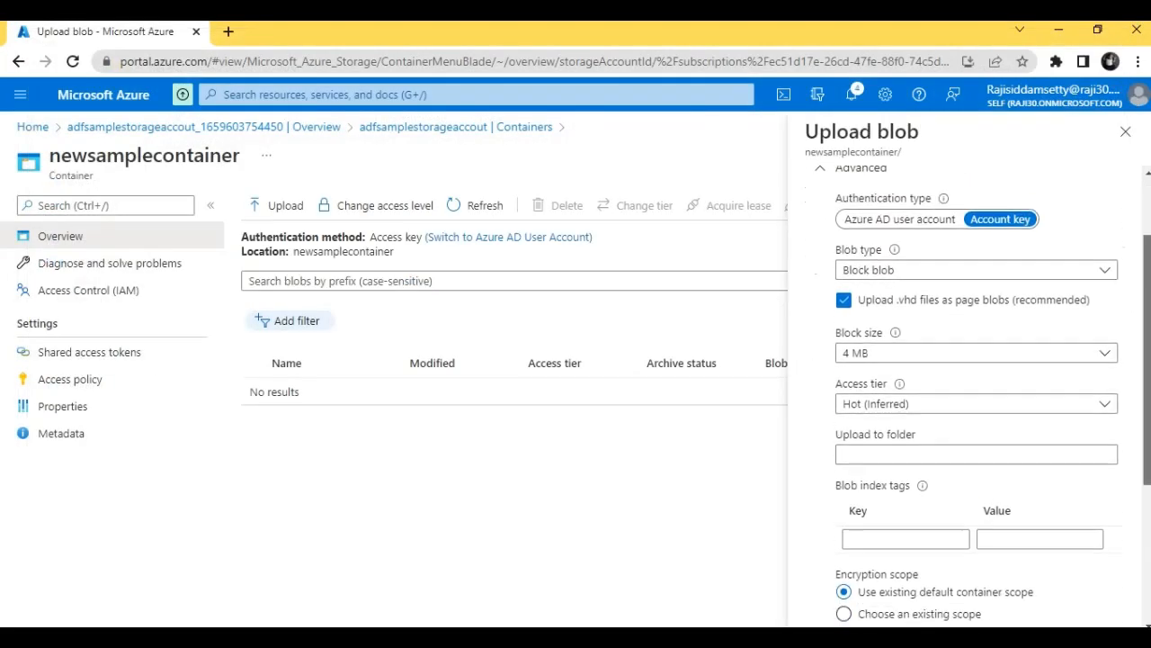
{"action": "left_click", "coordinate": [910, 440]}
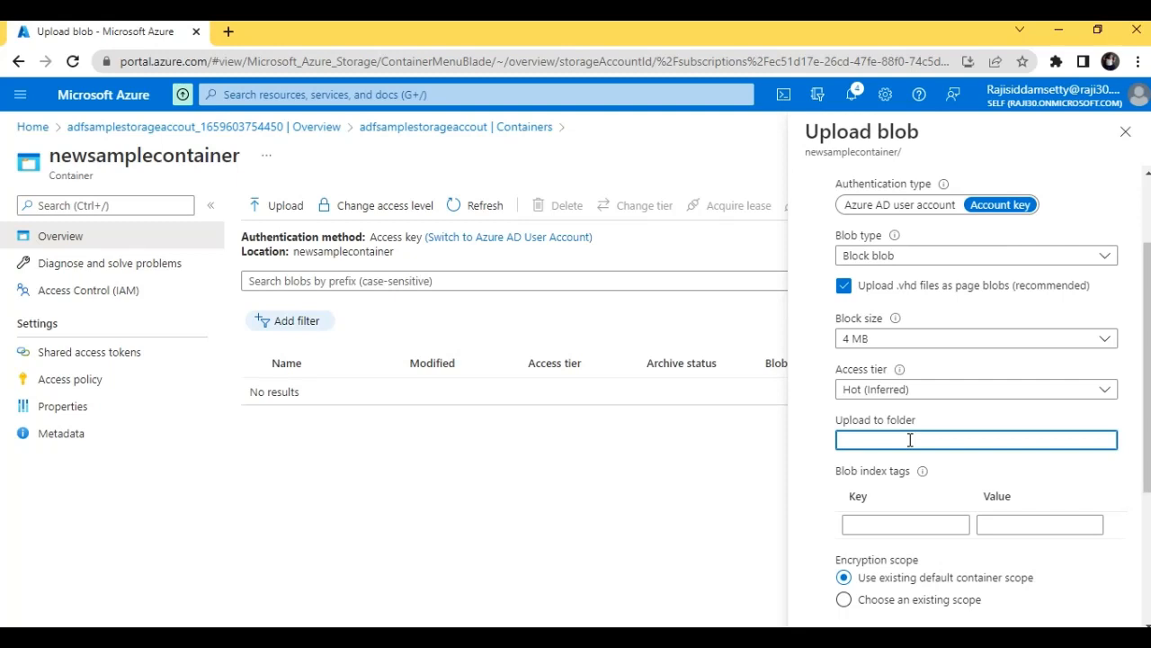
{"action": "type", "text": "Input"}
{"action": "scroll", "coordinate": [917, 494], "scroll_direction": "down", "scroll_amount": 4}
{"action": "scroll", "coordinate": [976, 405], "scroll_direction": "down", "scroll_amount": 1}
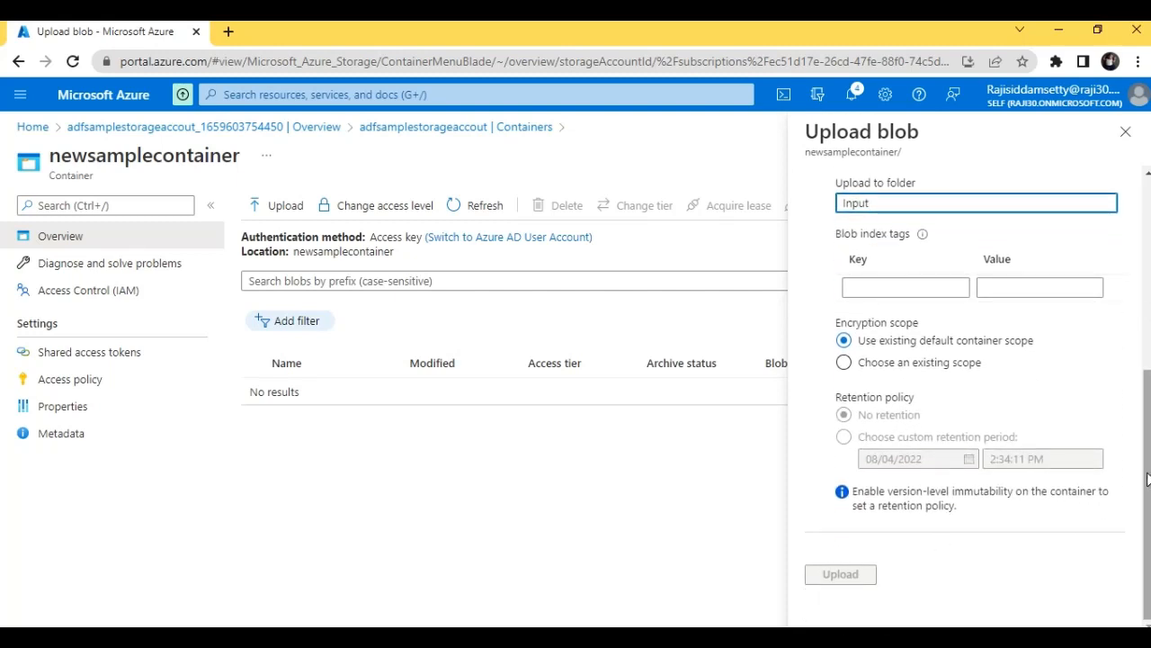
{"action": "scroll", "coordinate": [1146, 479], "scroll_direction": "up", "scroll_amount": 5}
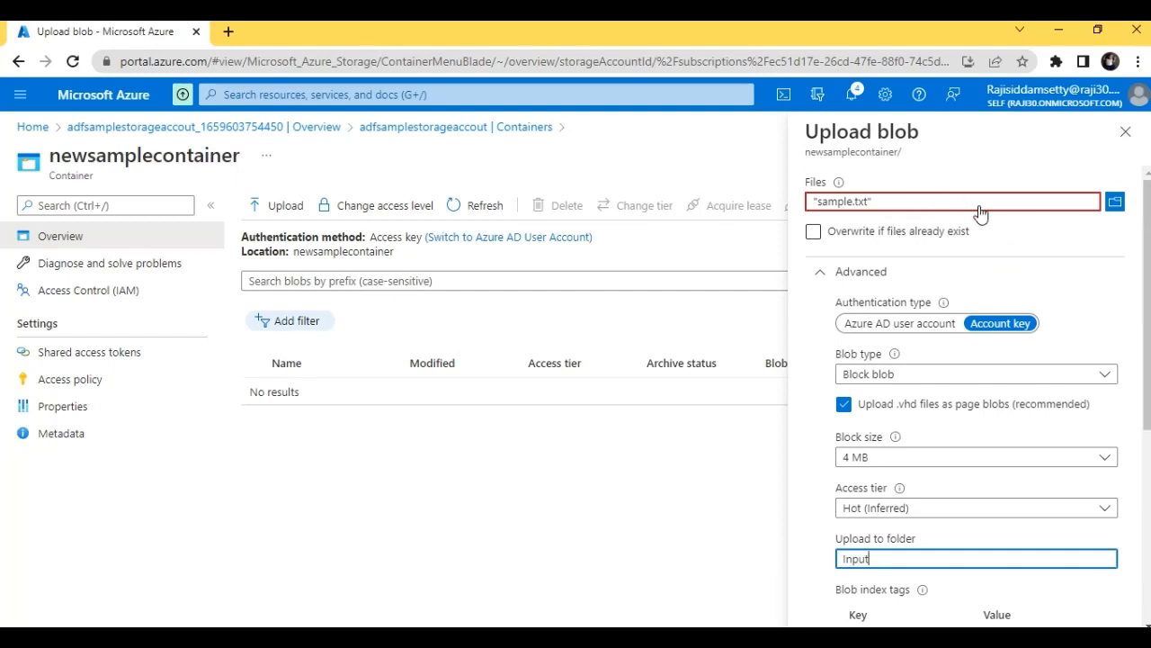
Allow overwriting of existing files and upload sample.txt to the container.
{"action": "left_click", "coordinate": [815, 233]}
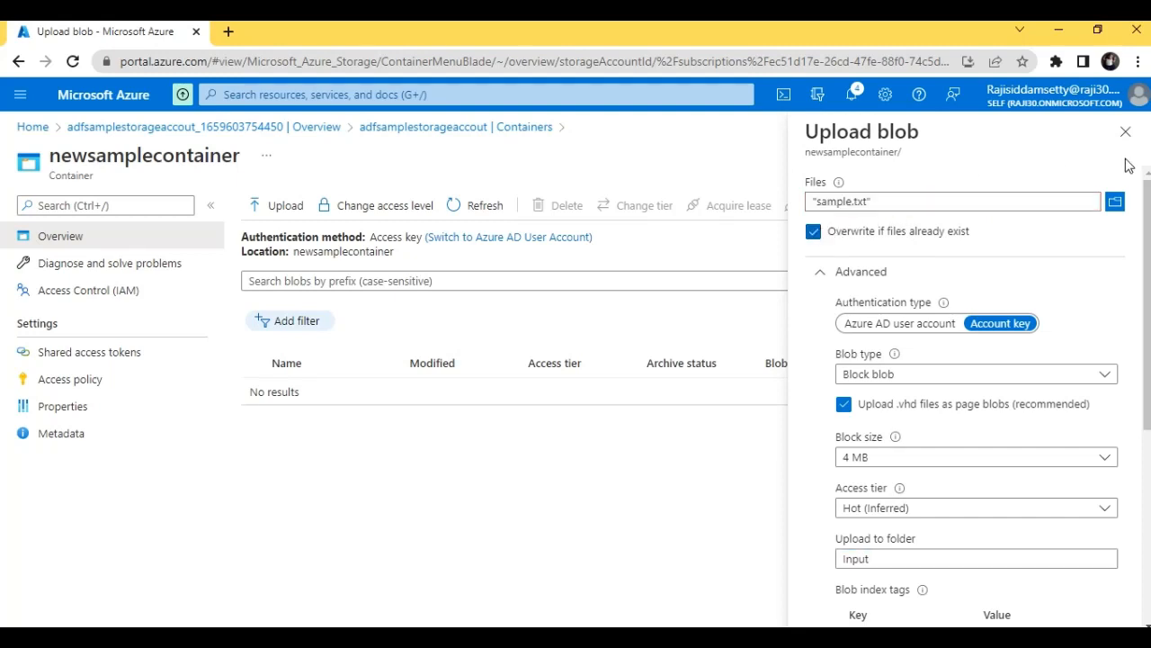
{"action": "scroll", "coordinate": [978, 393], "scroll_direction": "down", "scroll_amount": 4}
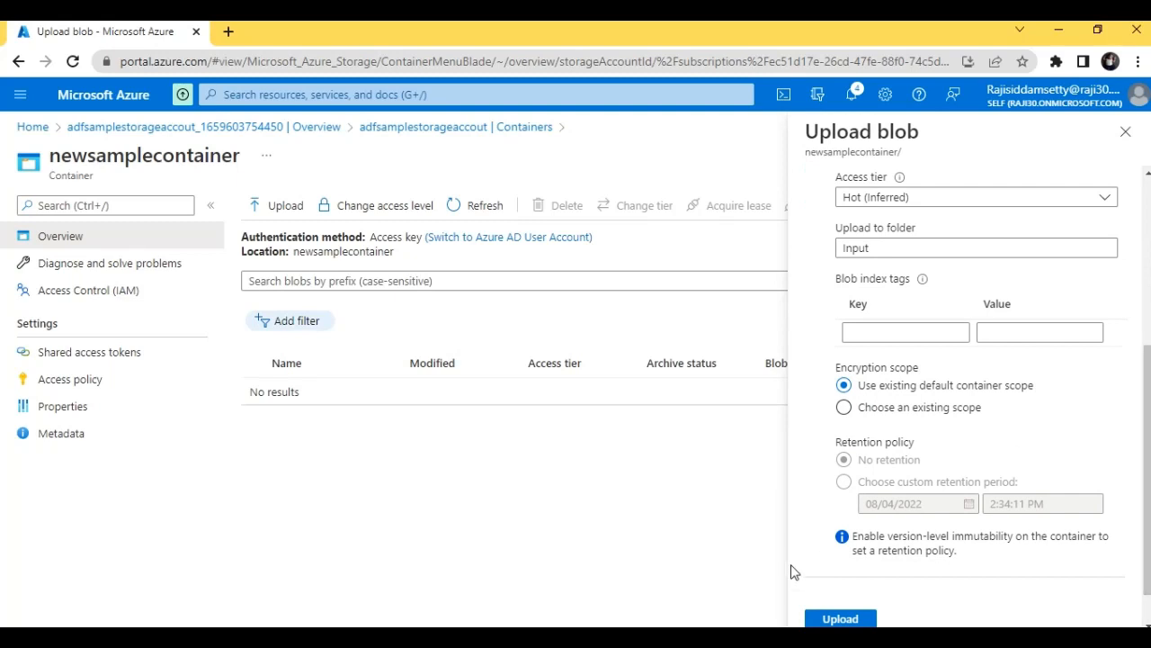
{"action": "left_click", "coordinate": [835, 620]}
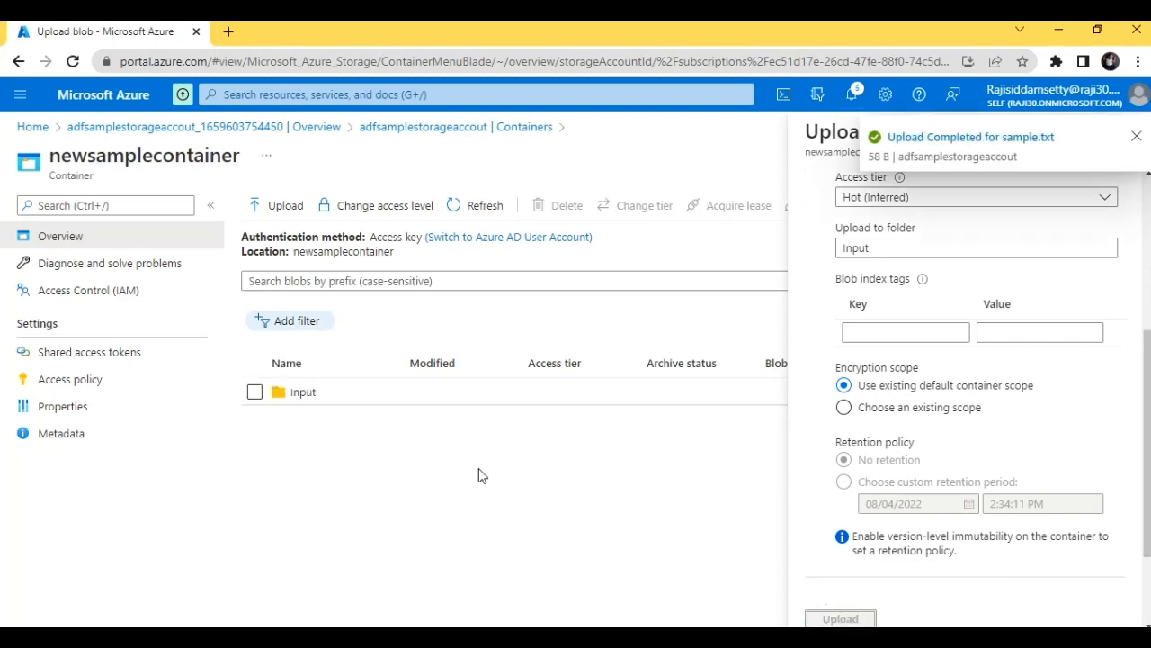
{"action": "left_click", "coordinate": [1135, 138]}
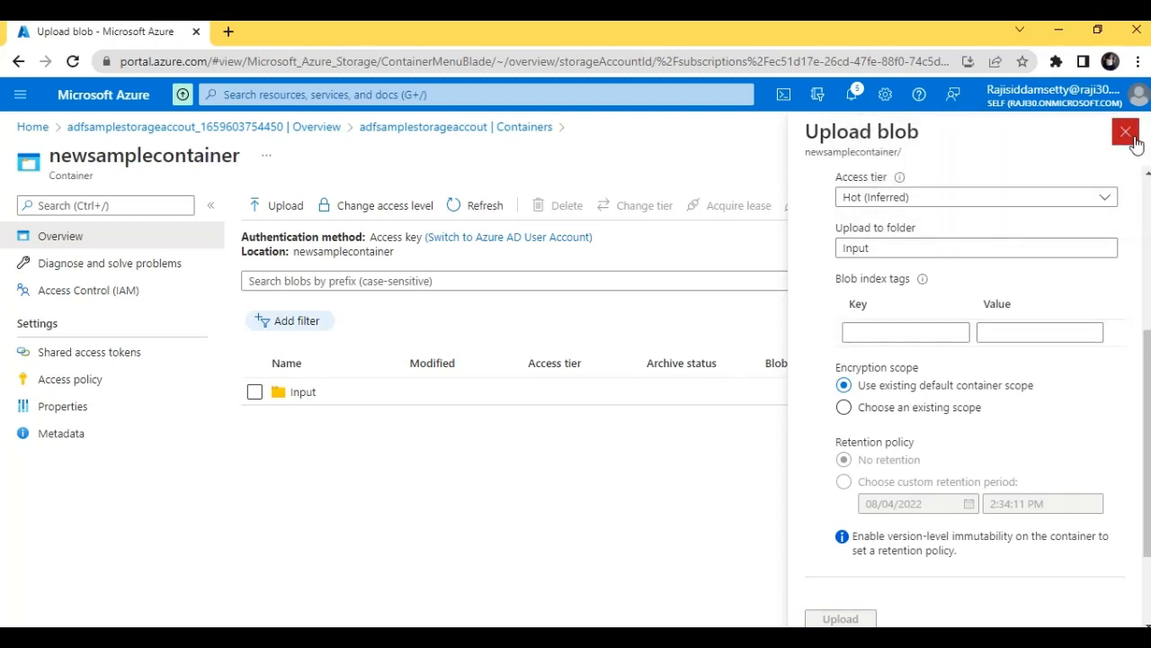
{"action": "left_click", "coordinate": [1133, 142]}
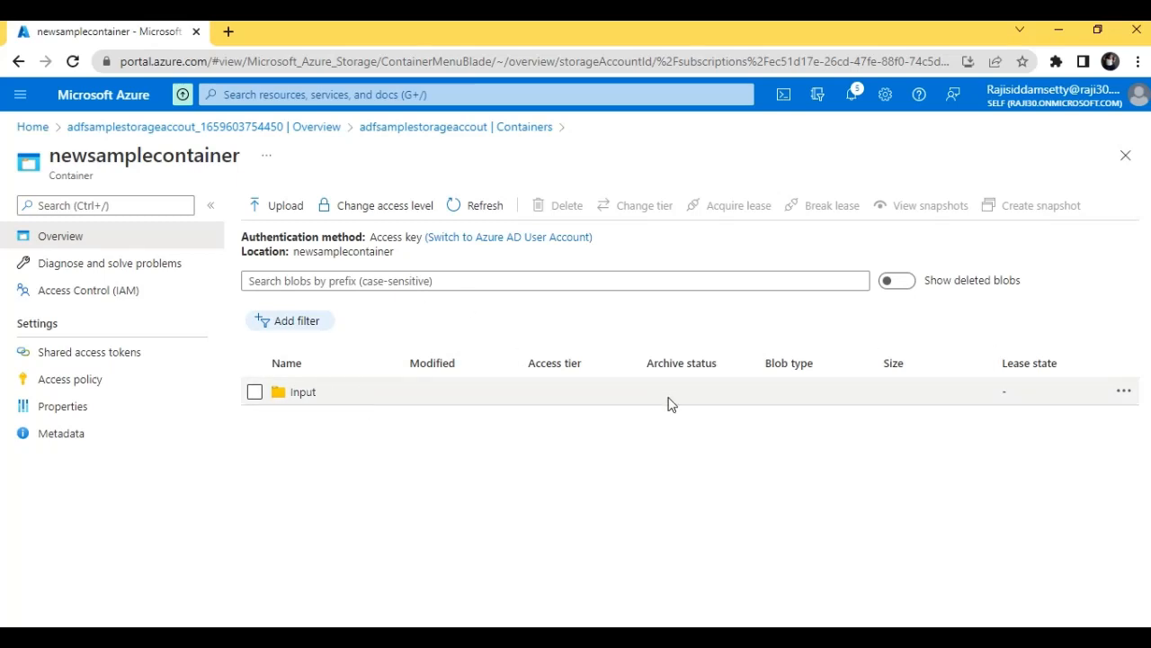
View the contents of the uploaded sample.txt blob in the container's Input folder and close it.
{"action": "left_click", "coordinate": [363, 404]}
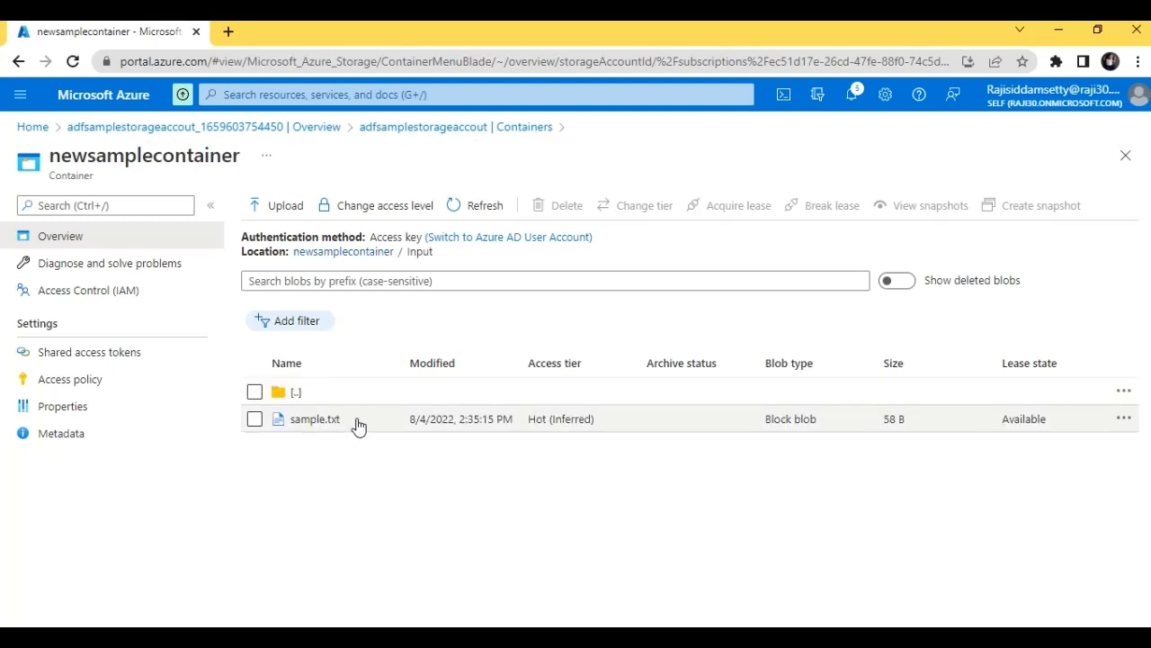
{"action": "left_click", "coordinate": [1125, 419]}
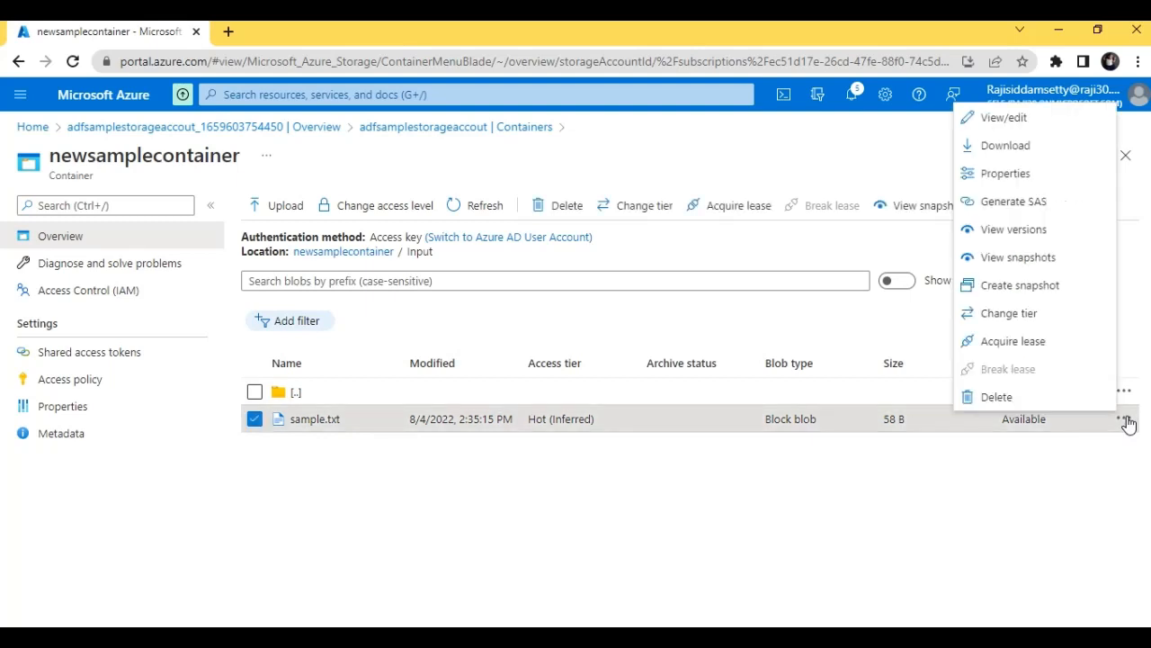
{"action": "left_click", "coordinate": [1016, 120]}
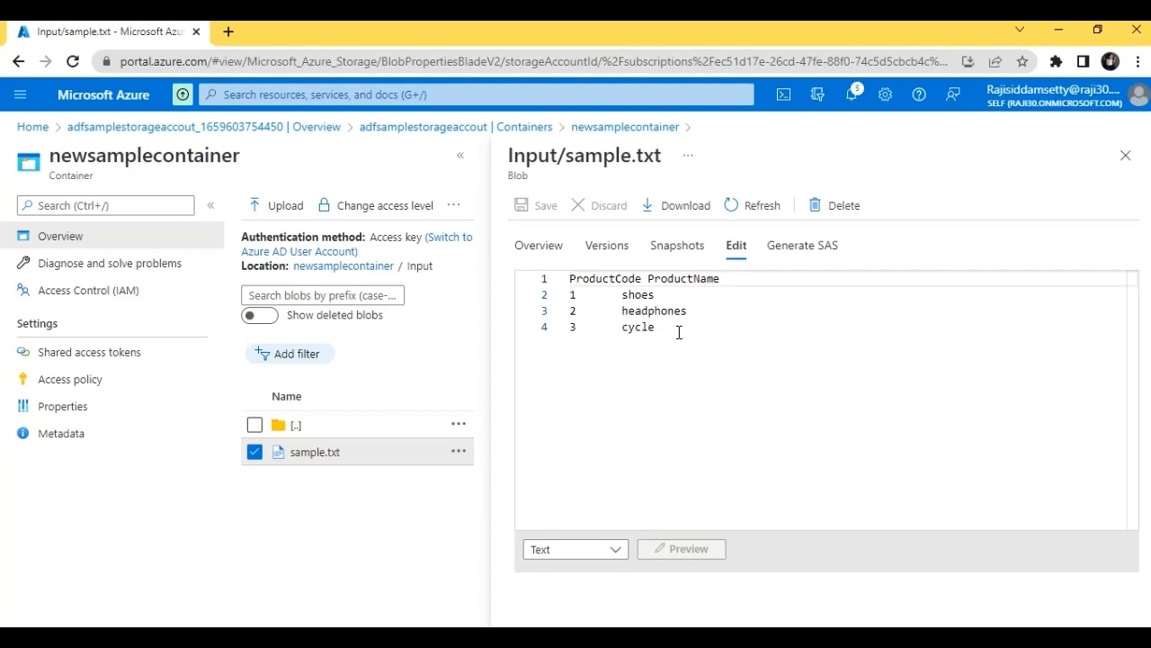
{"action": "left_click", "coordinate": [1124, 155]}
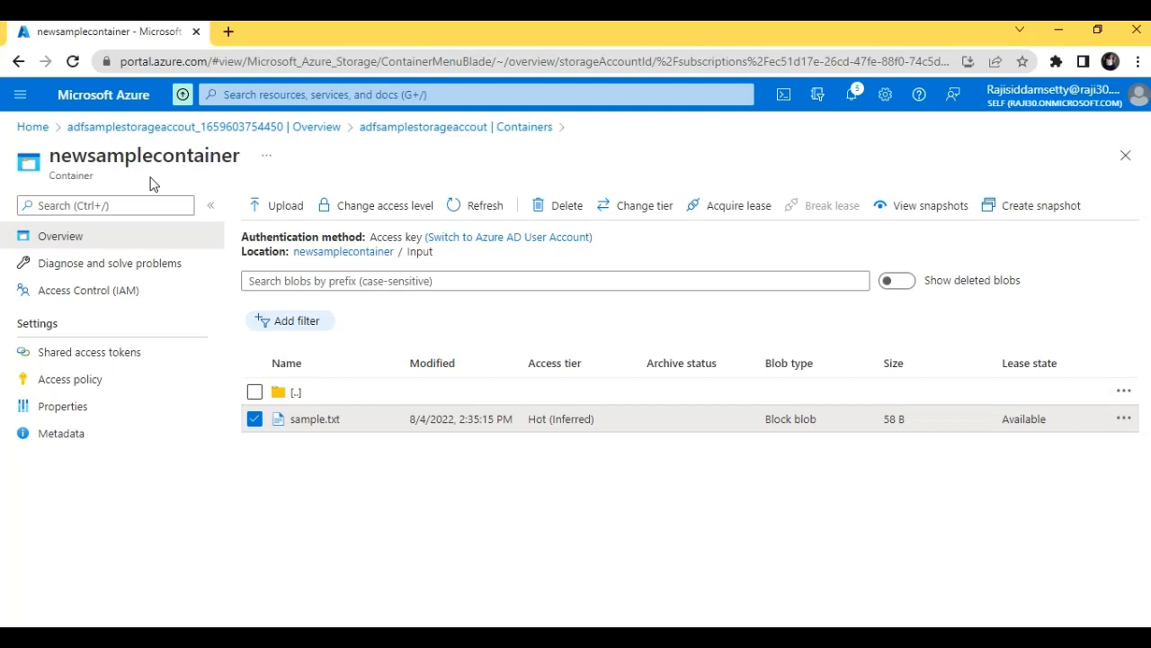
Return to the portal home, search the resources available for creation for "data fac" and start creating a Data Factory.
{"action": "left_click", "coordinate": [34, 128]}
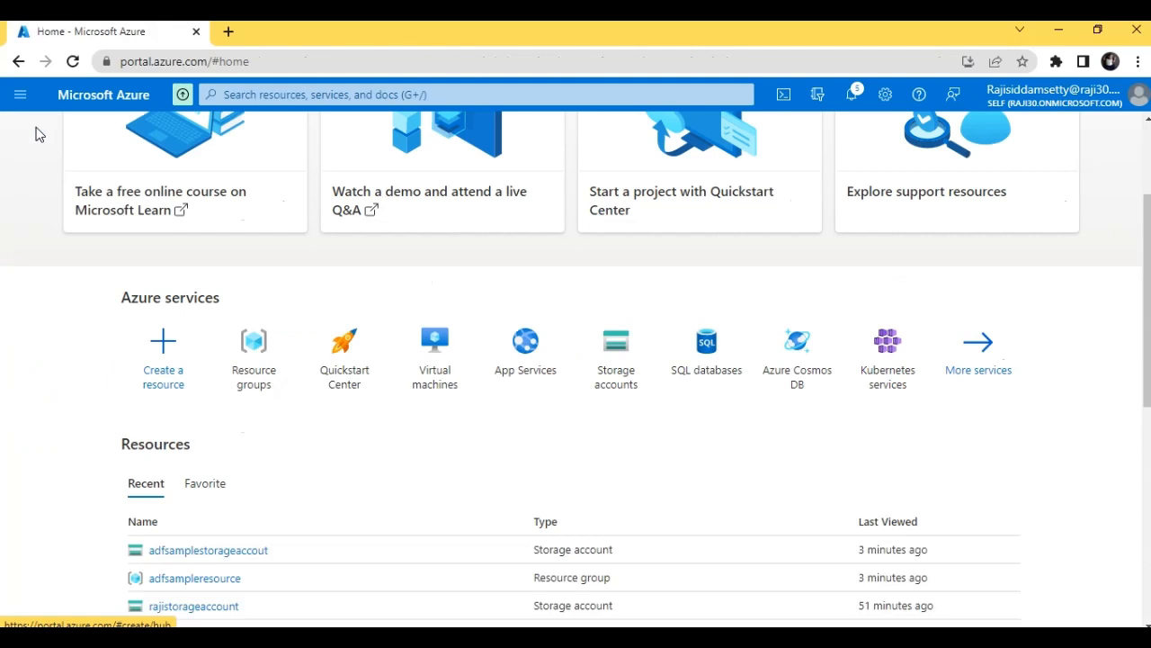
{"action": "left_click", "coordinate": [176, 380]}
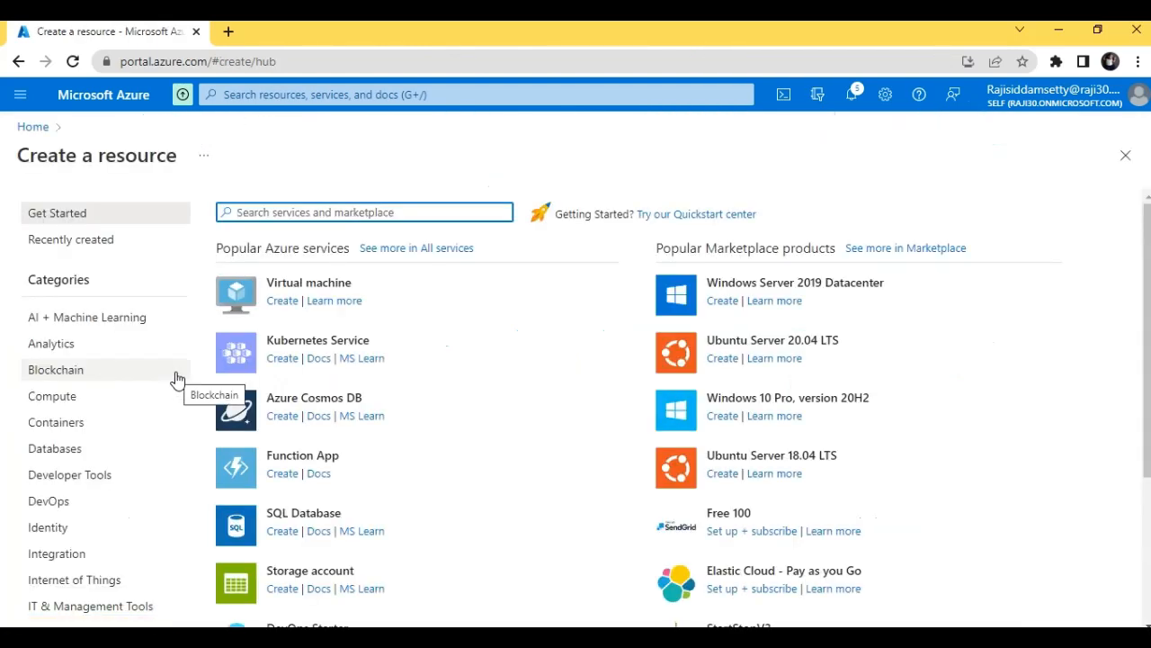
{"action": "type", "text": "data fac"}
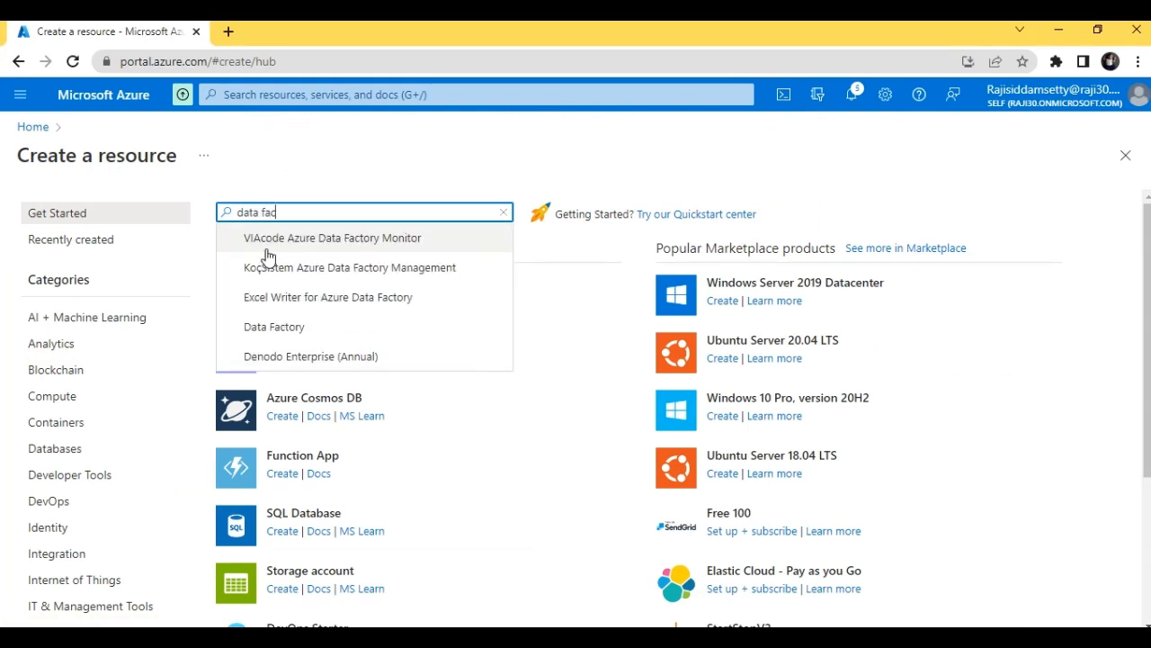
{"action": "left_click", "coordinate": [272, 327]}
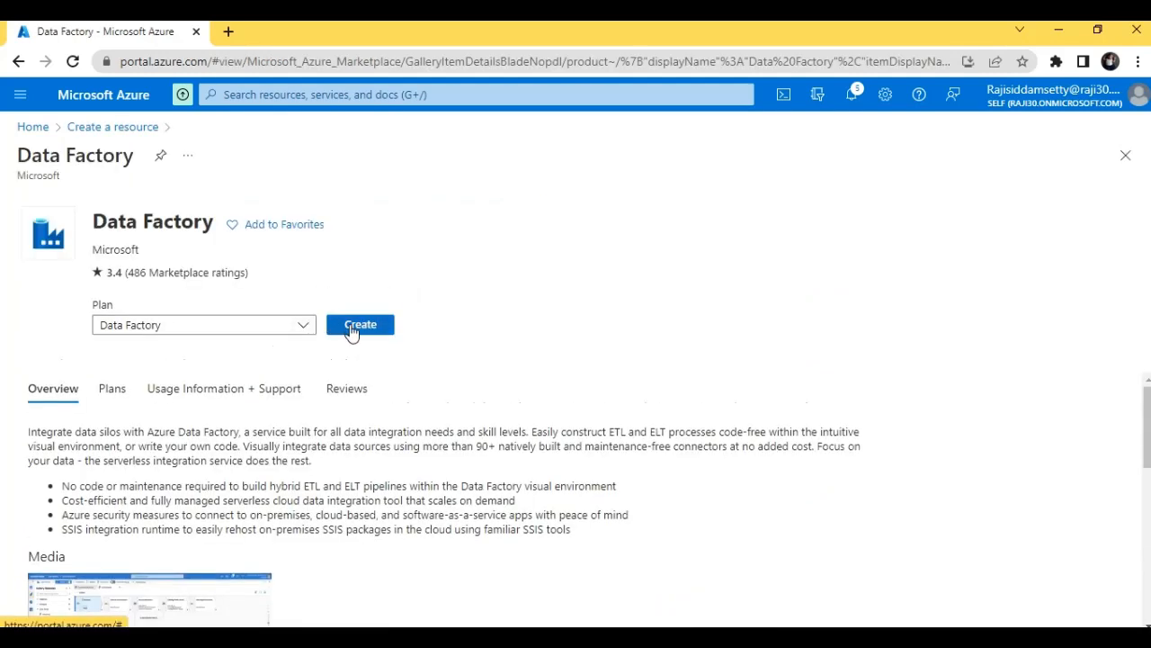
{"action": "left_click", "coordinate": [355, 325]}
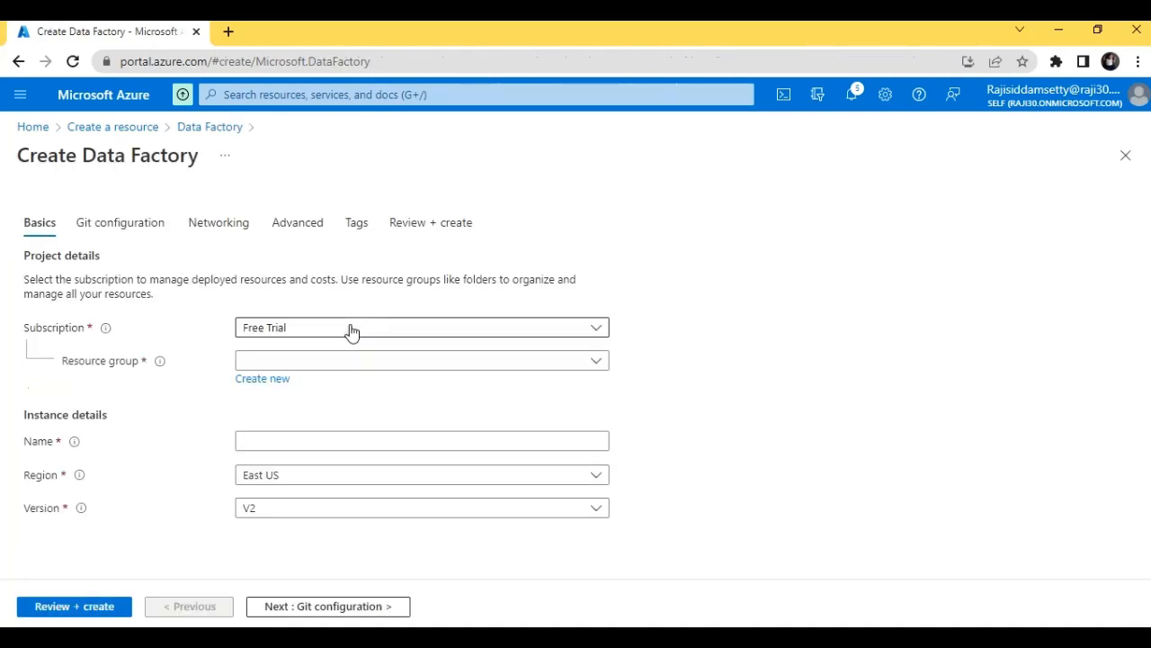
Assign the new data factory to the adfsampleresource resource group and name it adfsampledatafactory.
{"action": "left_click", "coordinate": [394, 363]}
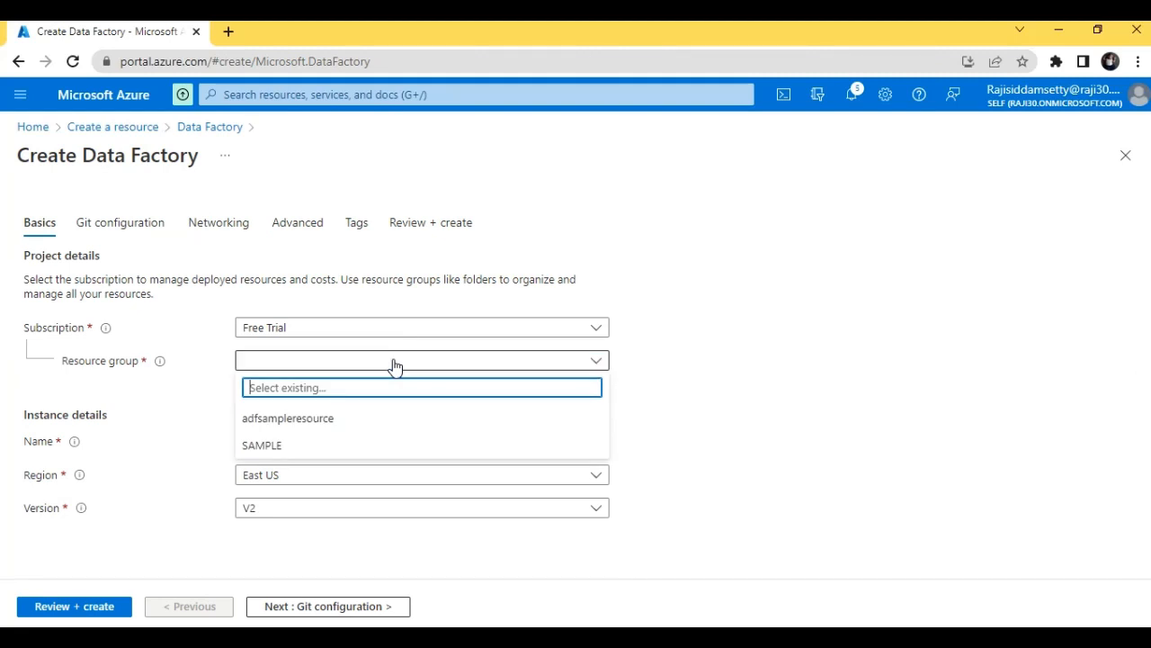
{"action": "left_click", "coordinate": [356, 423]}
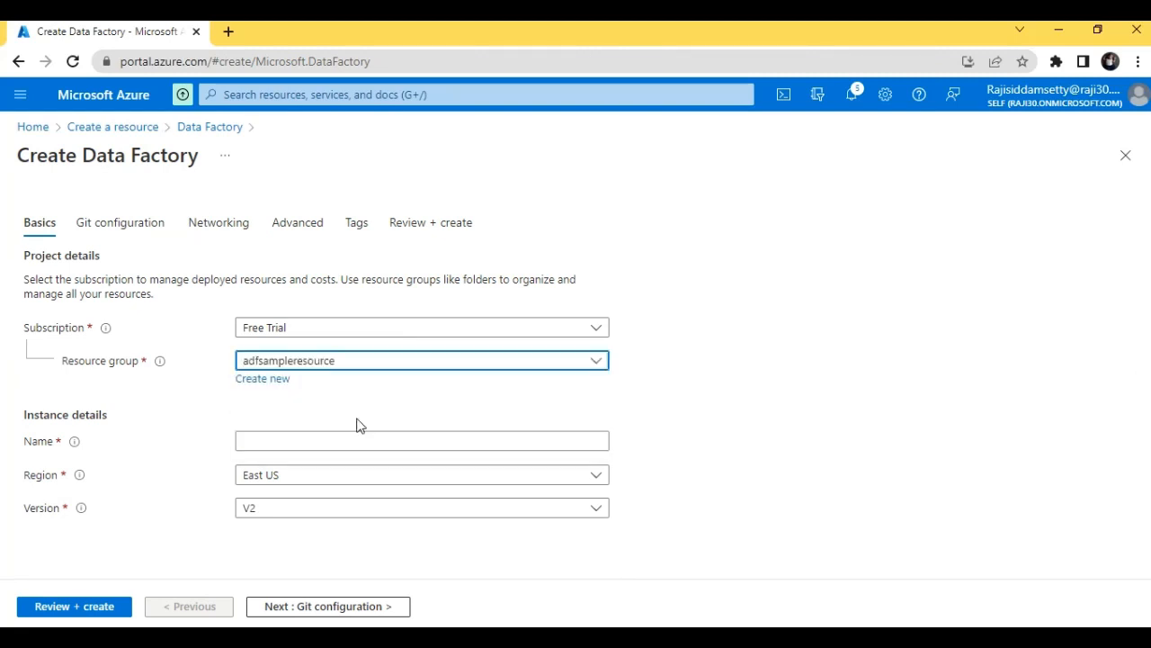
{"action": "left_click", "coordinate": [517, 443]}
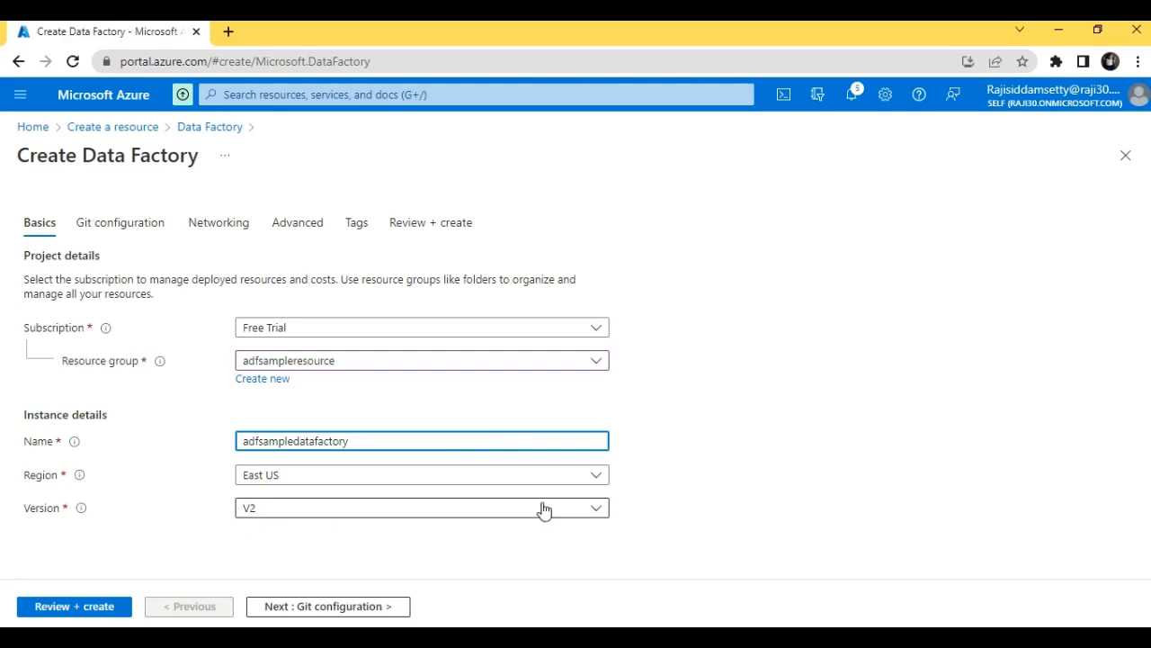
Review the data factory settings, opt to configure Git later, and create the adfsampledatafactory instance.
{"action": "left_click", "coordinate": [61, 613]}
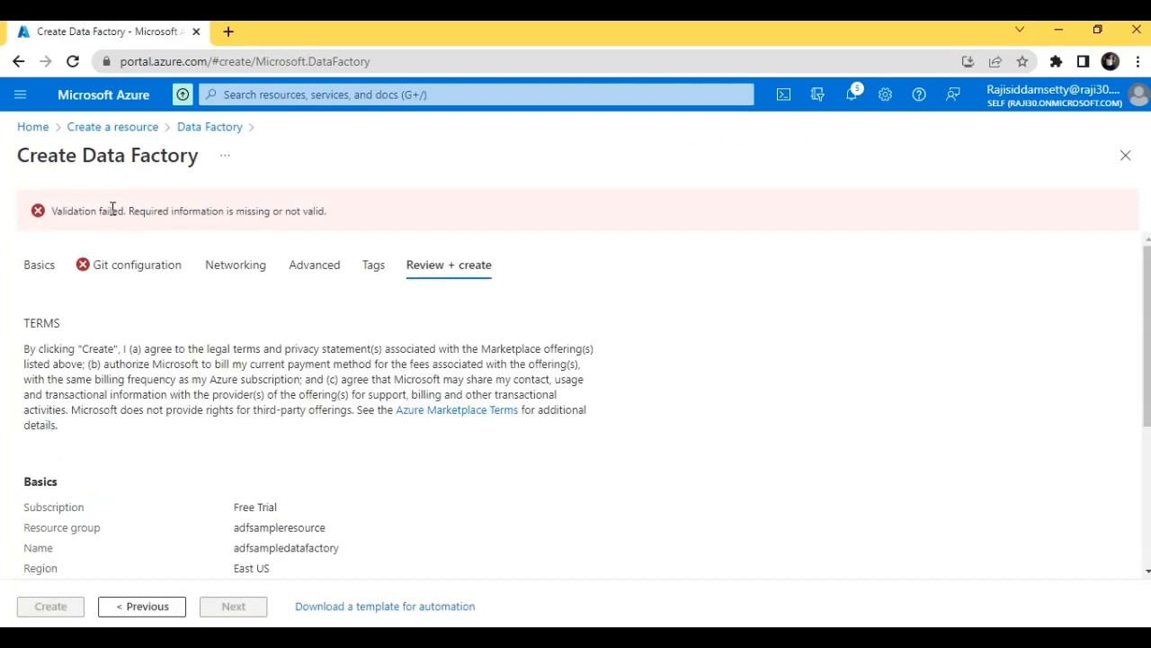
{"action": "left_click", "coordinate": [127, 266]}
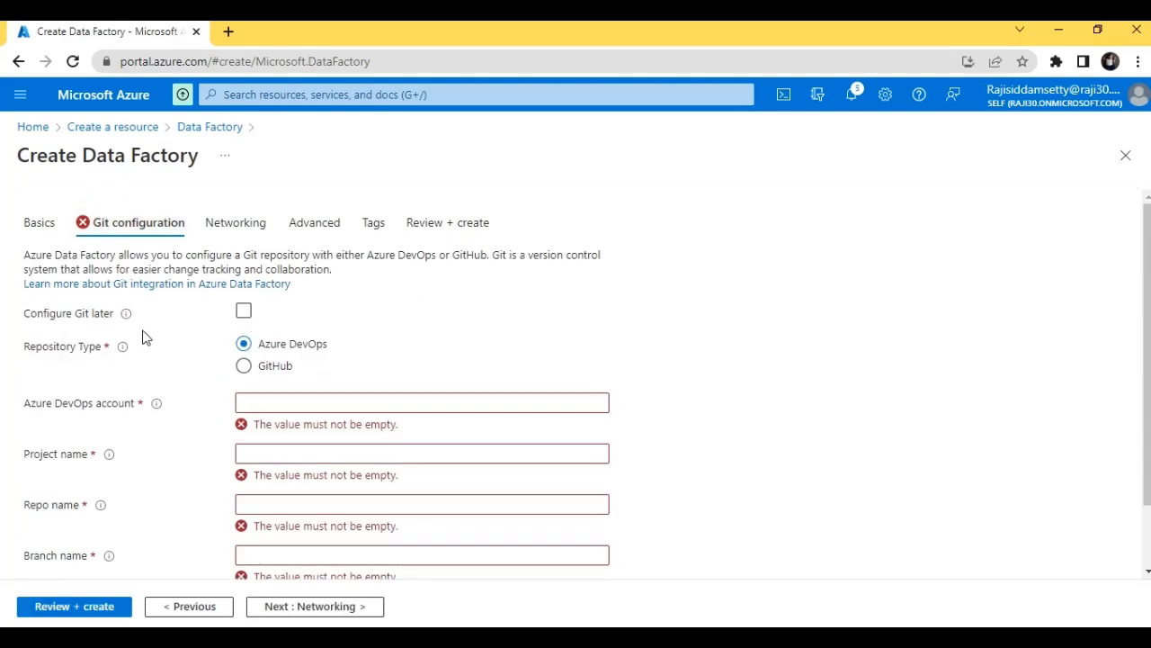
{"action": "left_click", "coordinate": [244, 313]}
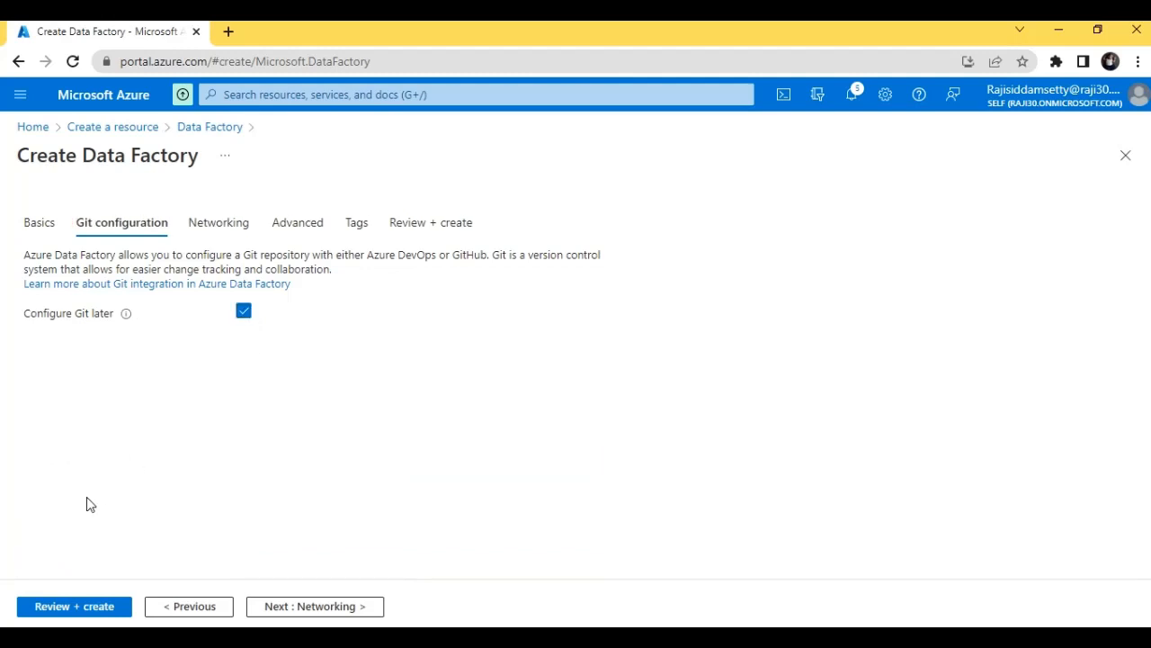
{"action": "left_click", "coordinate": [71, 608]}
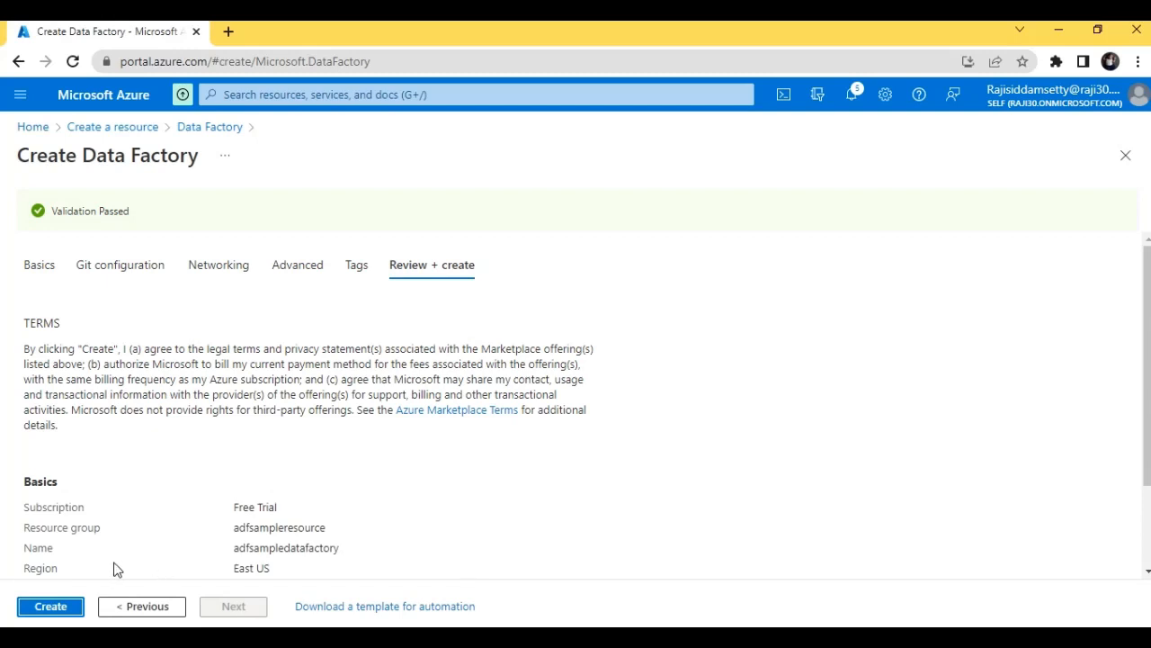
{"action": "left_click", "coordinate": [72, 608]}
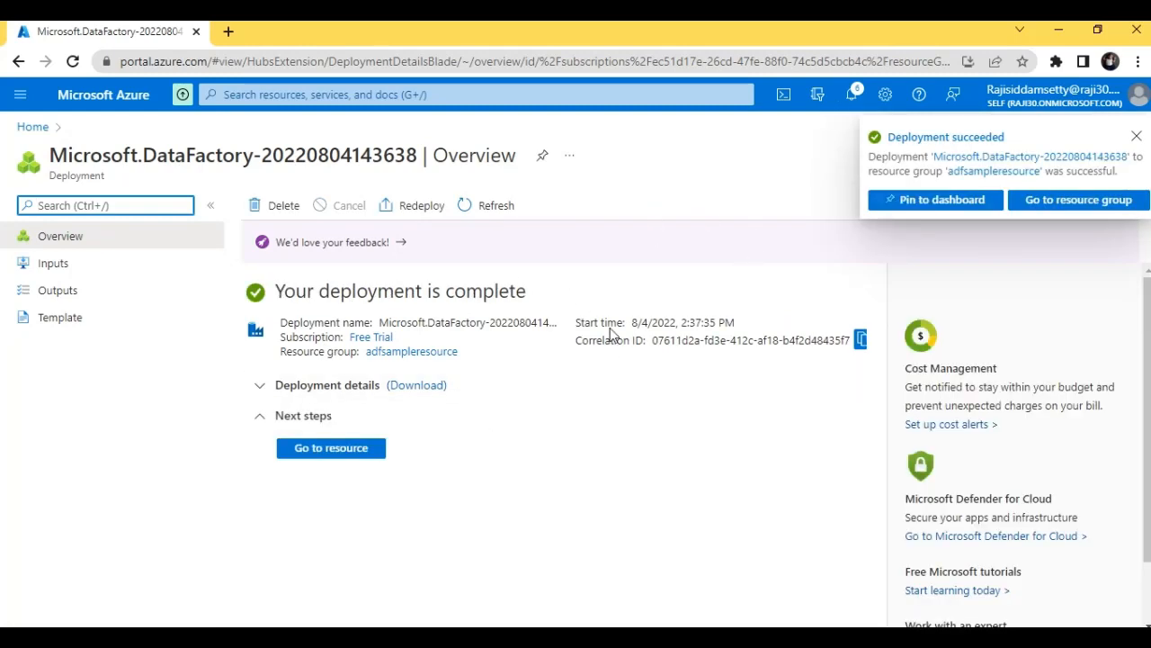
Go to the deployed data factory resource, launch Azure Data Factory Studio, and dismiss the code repository and preview update notices.
{"action": "left_click", "coordinate": [350, 455]}
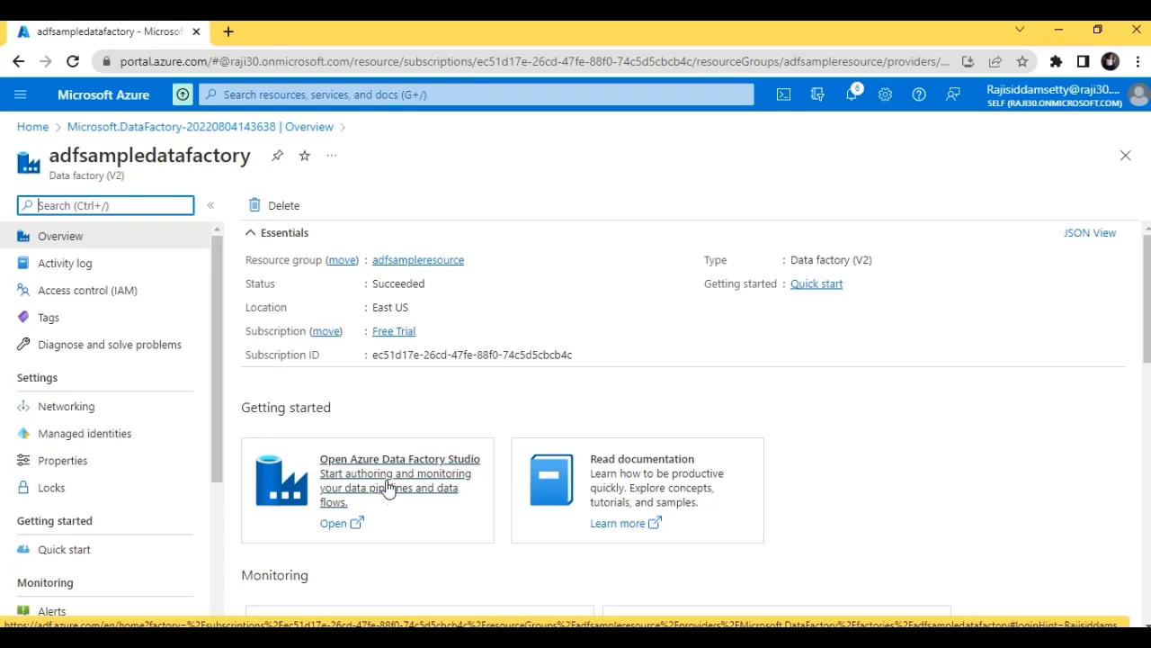
{"action": "left_click", "coordinate": [389, 487]}
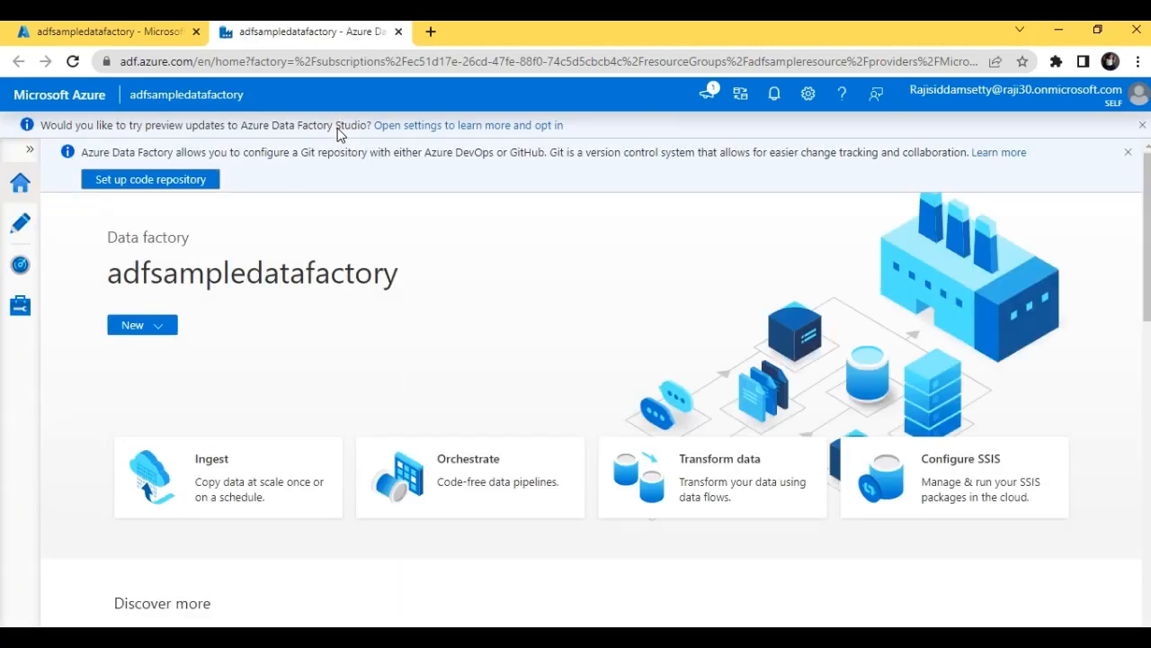
{"action": "left_click", "coordinate": [1128, 153]}
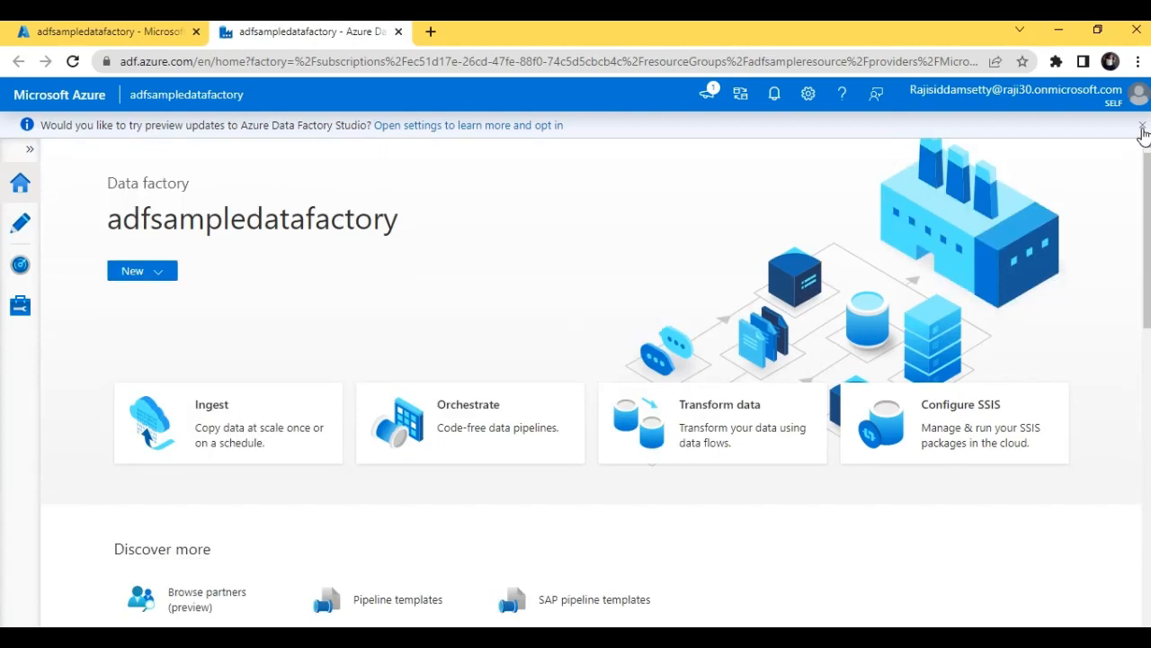
{"action": "left_click", "coordinate": [1142, 127]}
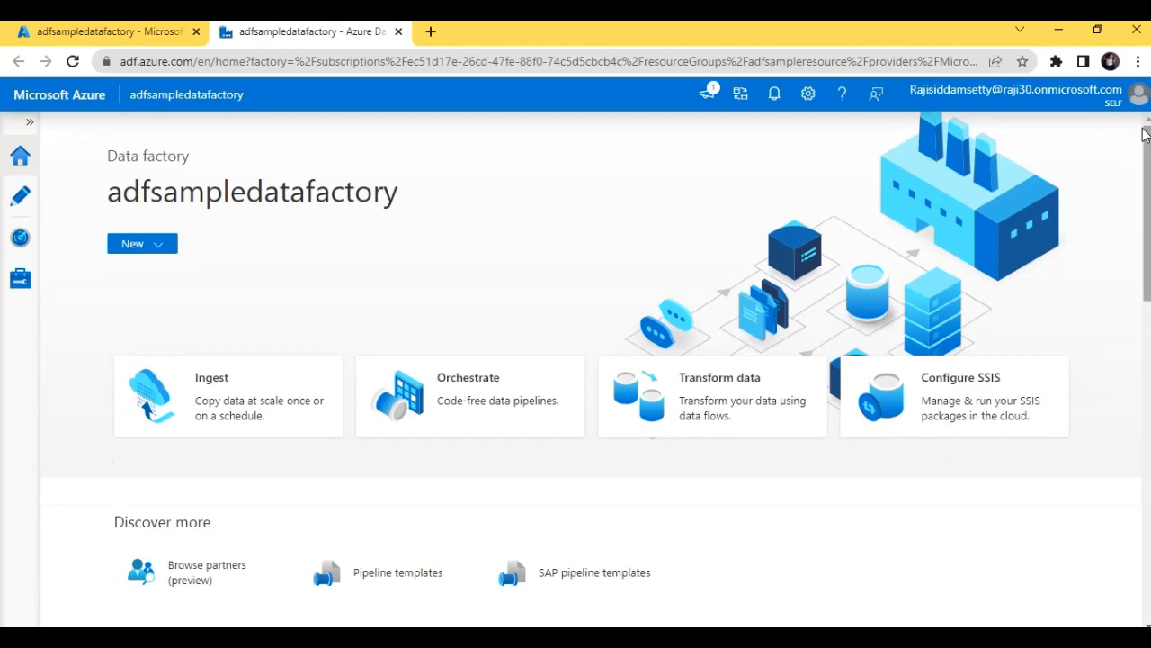
Start a new linked service from the factory's management area, searching the data stores for "bl" and choosing Azure Blob Storage.
{"action": "left_click", "coordinate": [21, 201]}
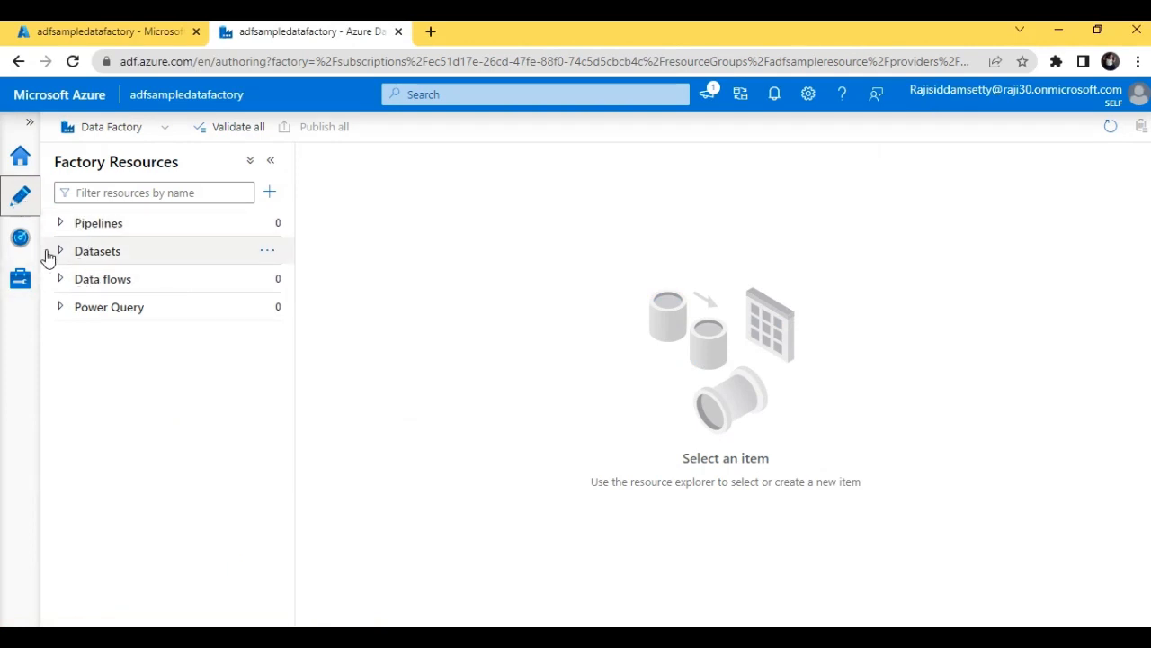
{"action": "left_click", "coordinate": [26, 280]}
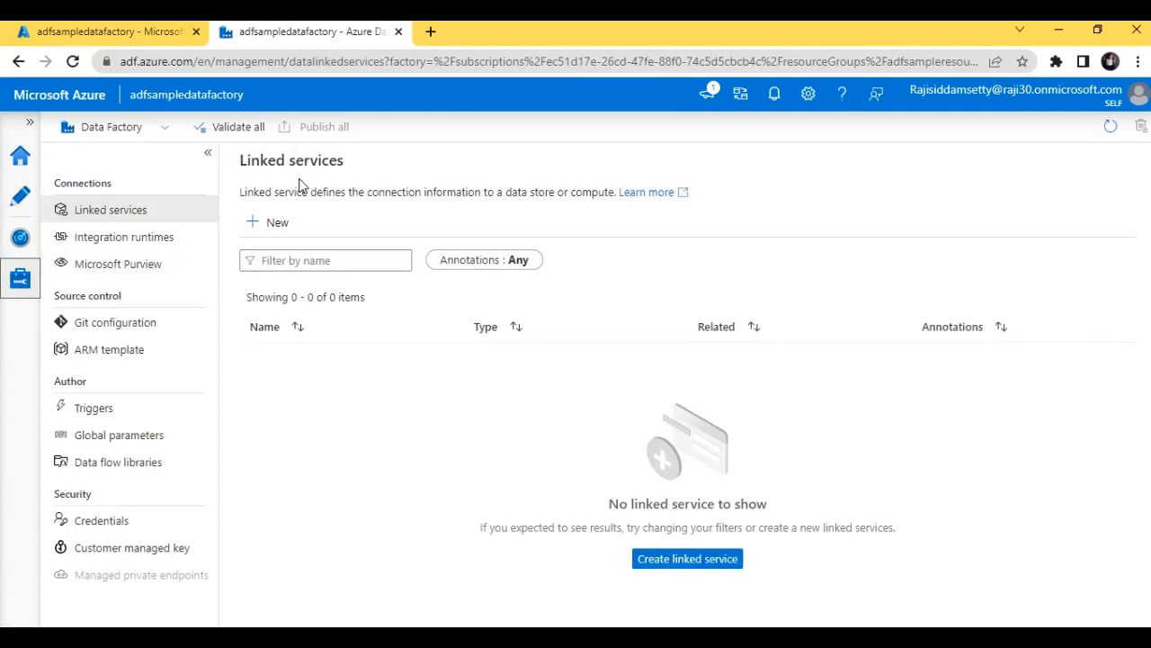
{"action": "left_click", "coordinate": [269, 223]}
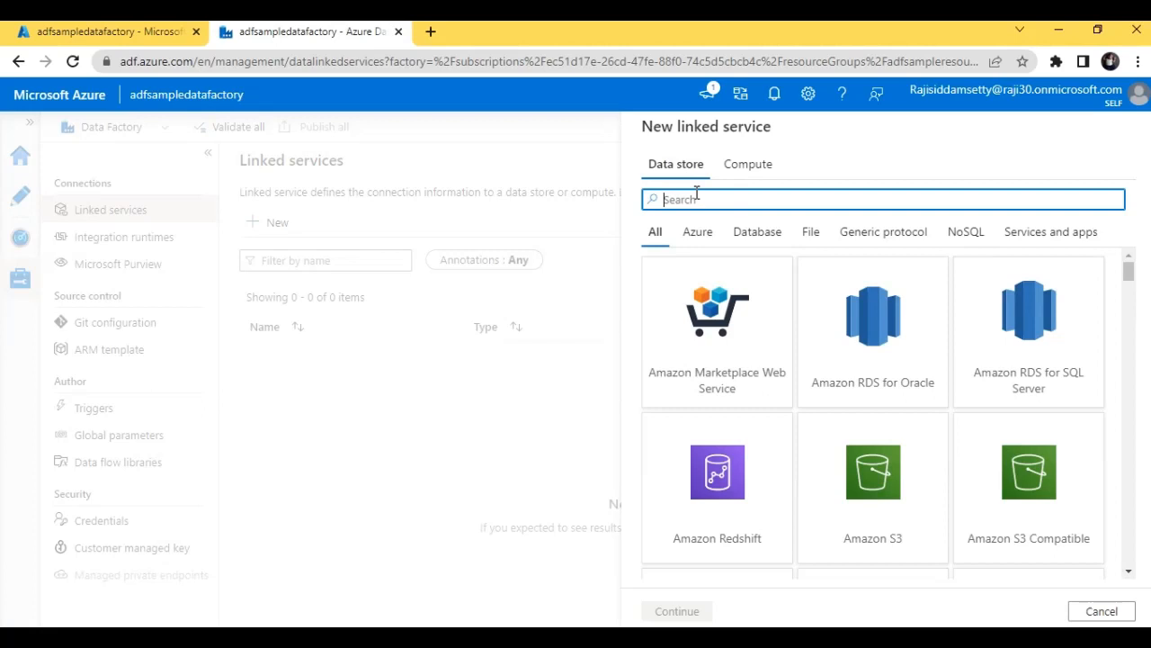
{"action": "type", "text": "bl"}
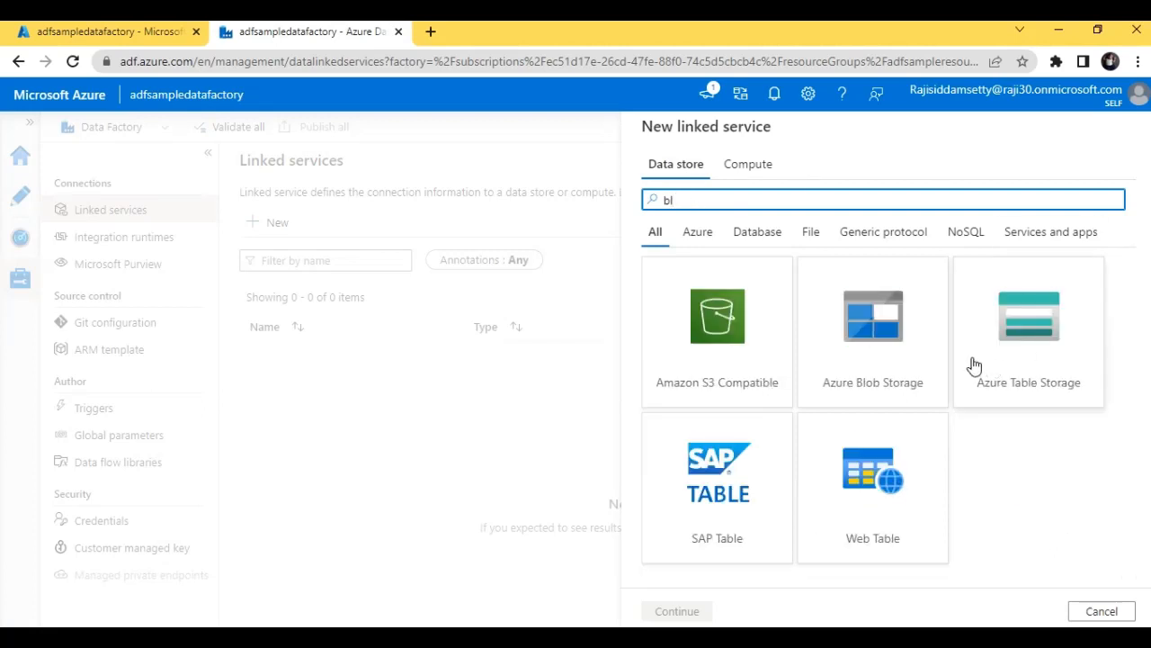
{"action": "left_click", "coordinate": [912, 368]}
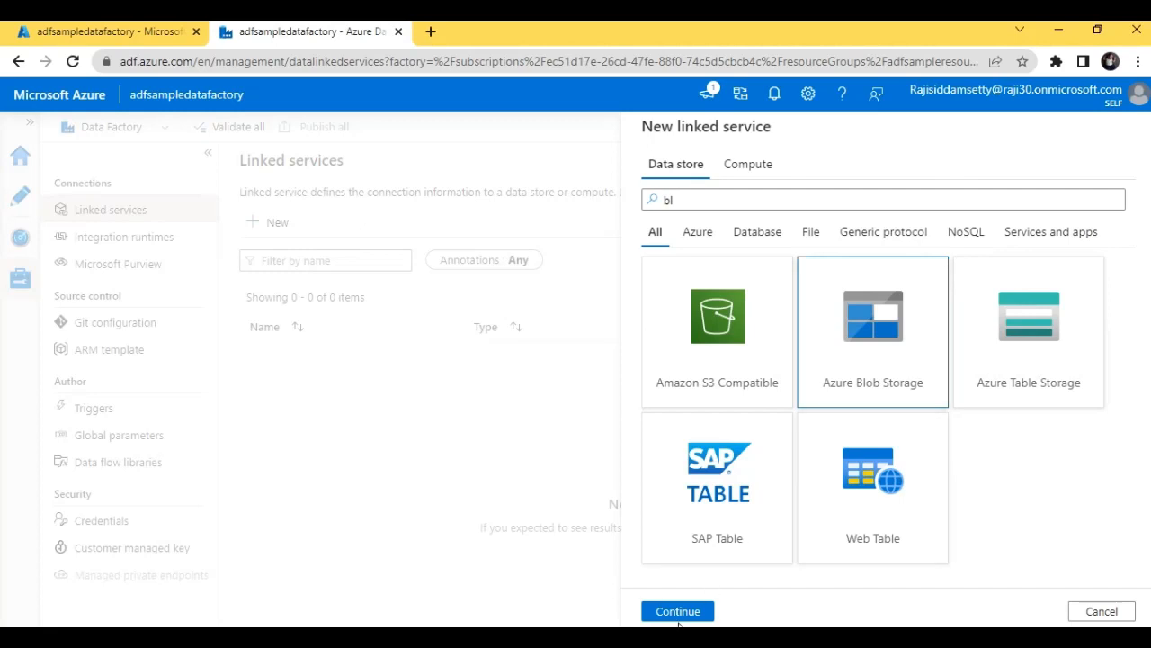
{"action": "left_click", "coordinate": [678, 611]}
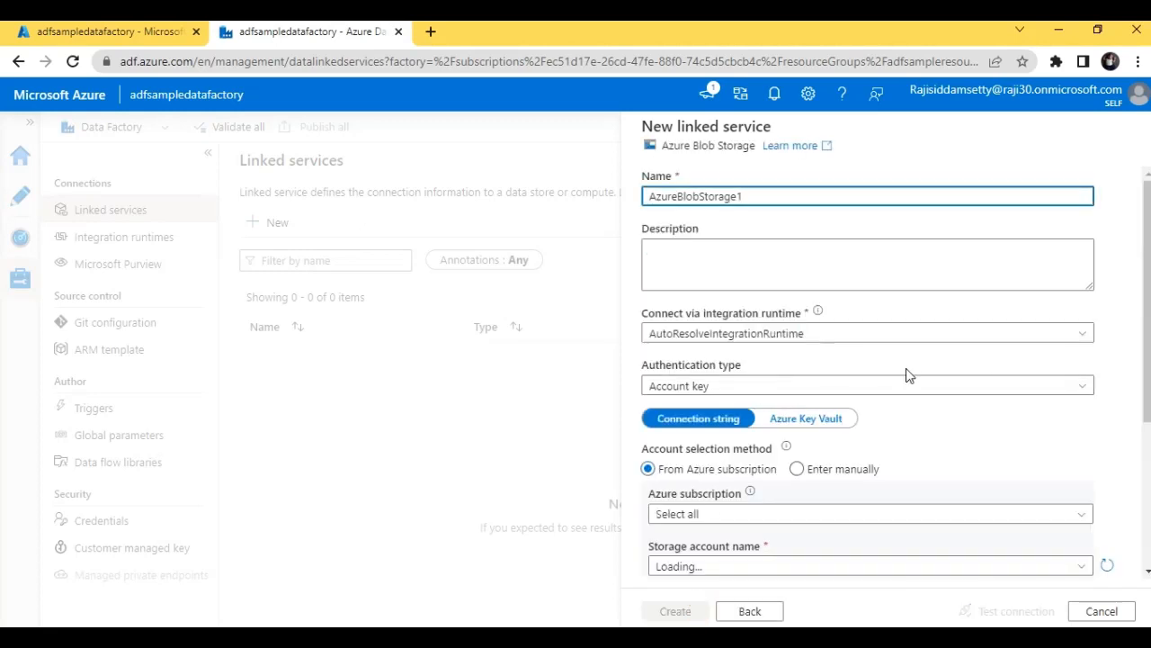
Set the linked service's Azure subscription to Free Trial and name the service AzureBlobStorageforsampleadf.
{"action": "scroll", "coordinate": [1123, 463], "scroll_direction": "down", "scroll_amount": 2}
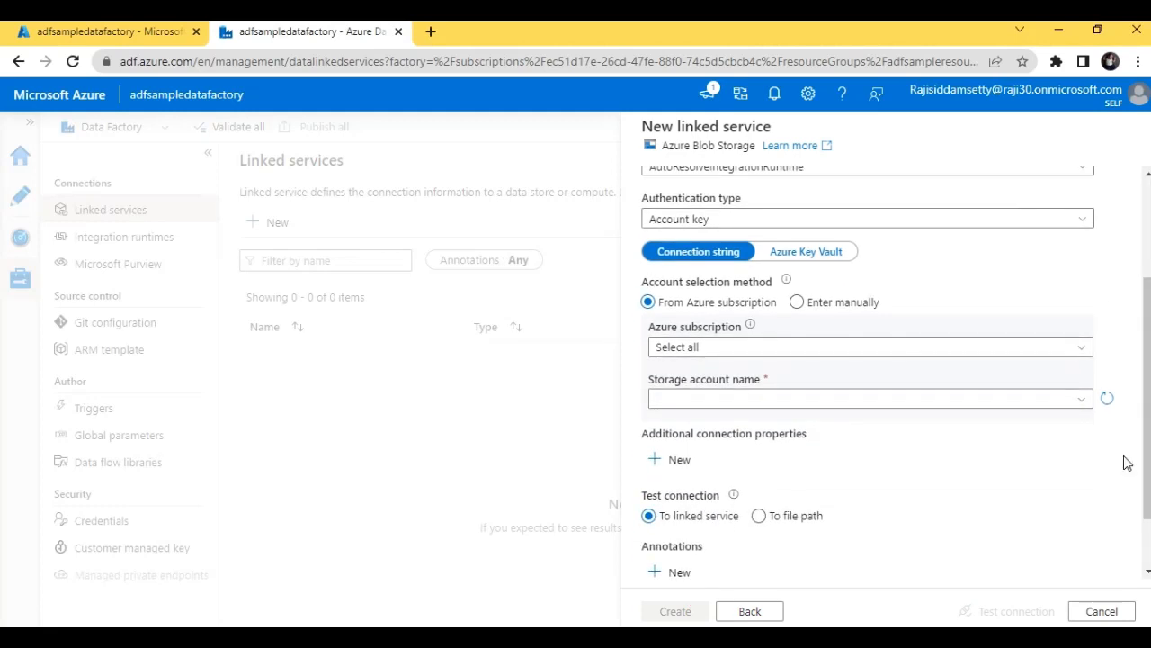
{"action": "left_click", "coordinate": [820, 346]}
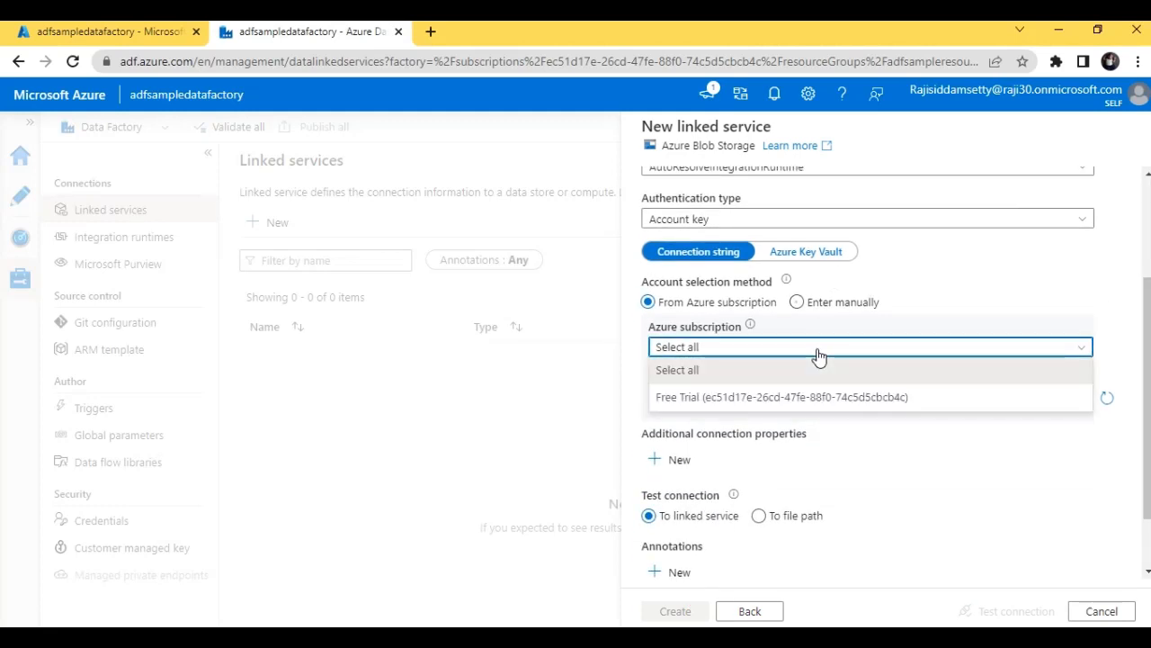
{"action": "left_click", "coordinate": [800, 400]}
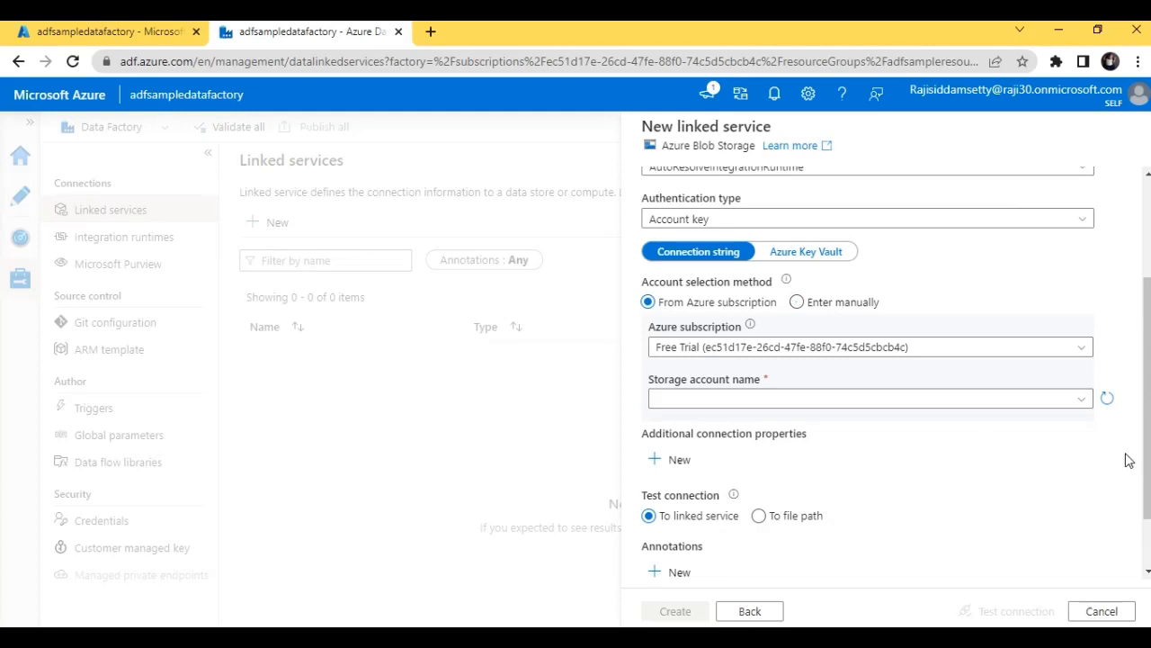
{"action": "scroll", "coordinate": [1148, 510], "scroll_direction": "down", "scroll_amount": 1}
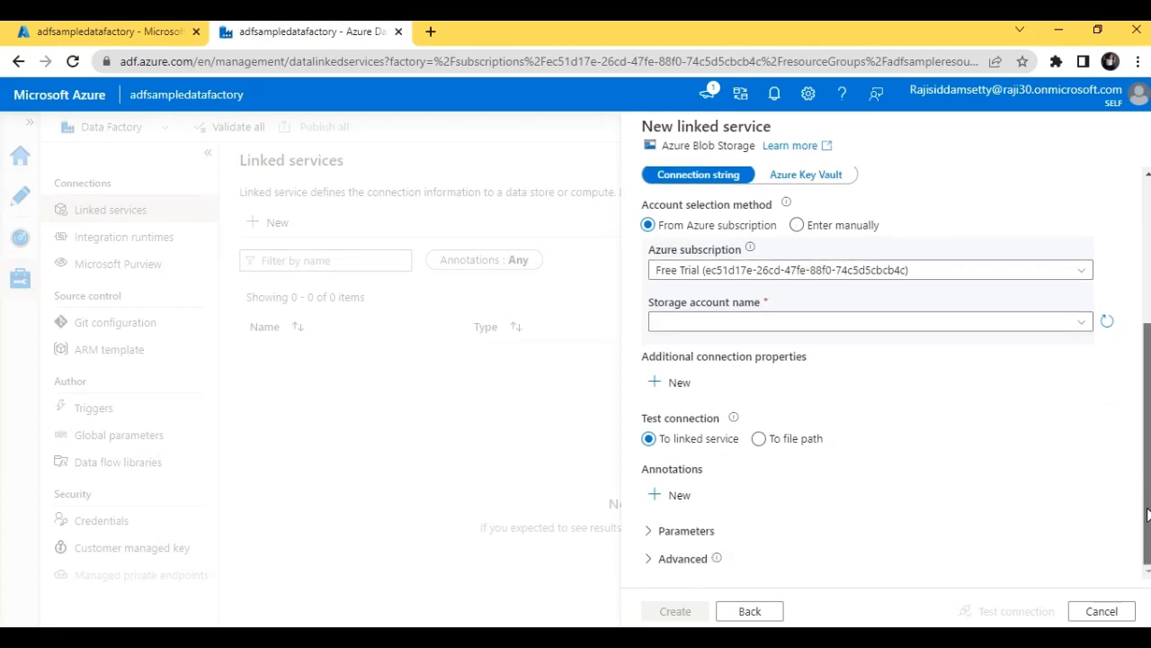
{"action": "left_click_drag", "start_coordinate": [1148, 513], "coordinate": [1148, 353]}
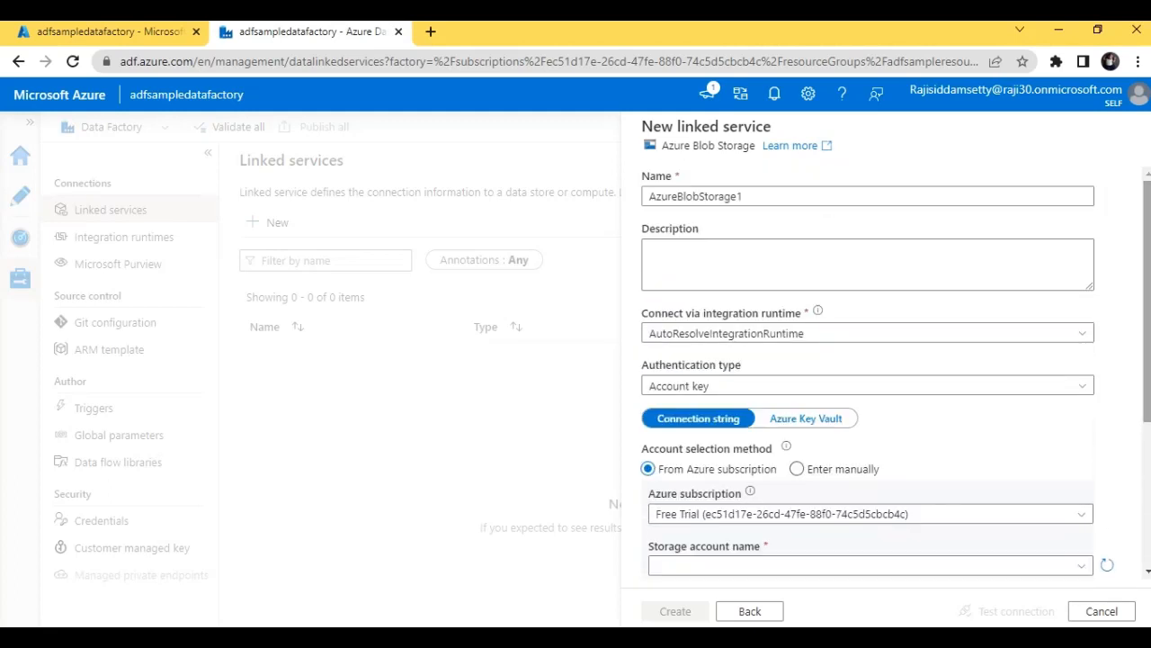
{"action": "left_click", "coordinate": [754, 195]}
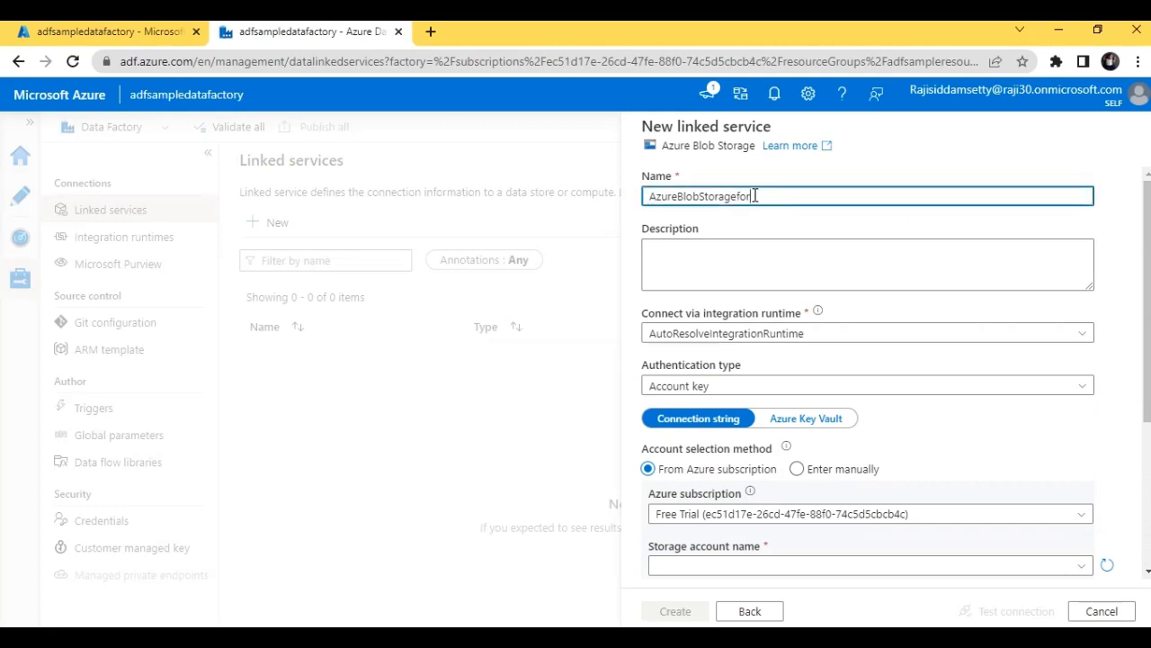
{"action": "type", "text": "foradf"}
{"action": "type", "text": "adf"}
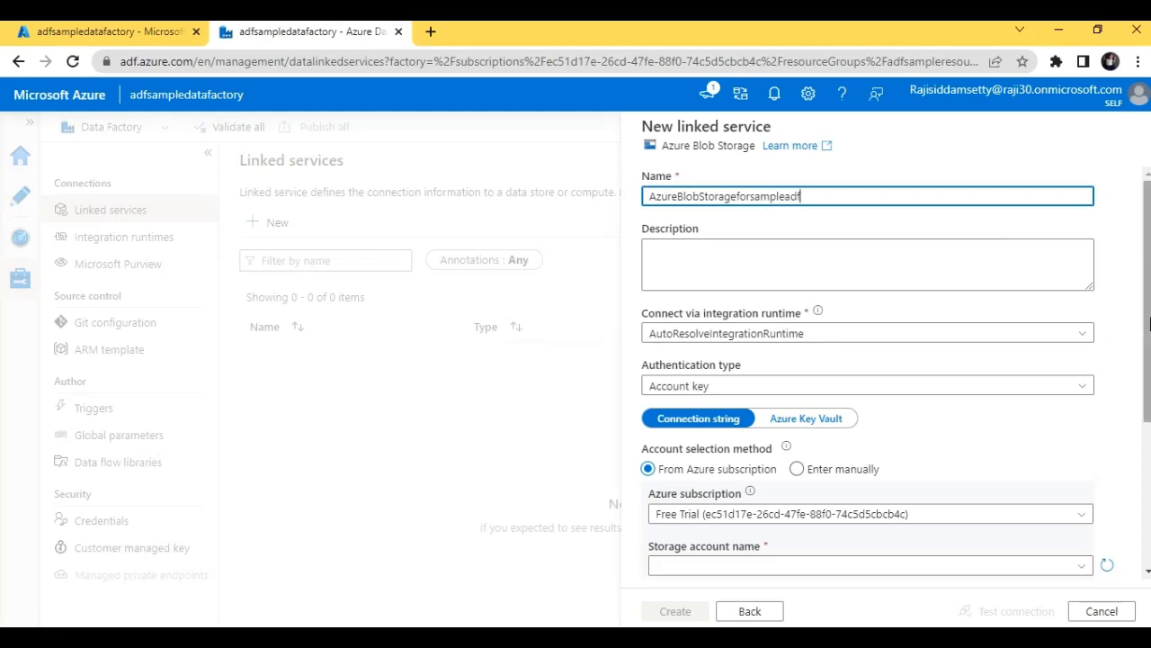
Connect the linked service to the adfsamplestorageaccout storage account and create it.
{"action": "left_click_drag", "start_coordinate": [1148, 324], "coordinate": [1145, 552]}
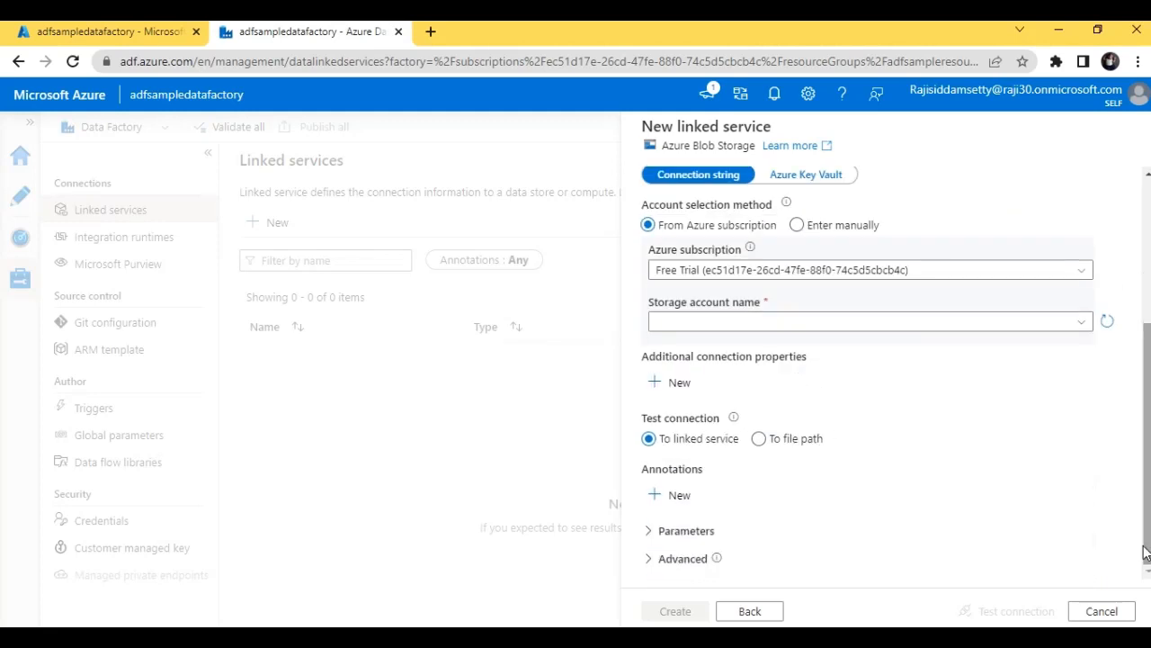
{"action": "left_click", "coordinate": [904, 325]}
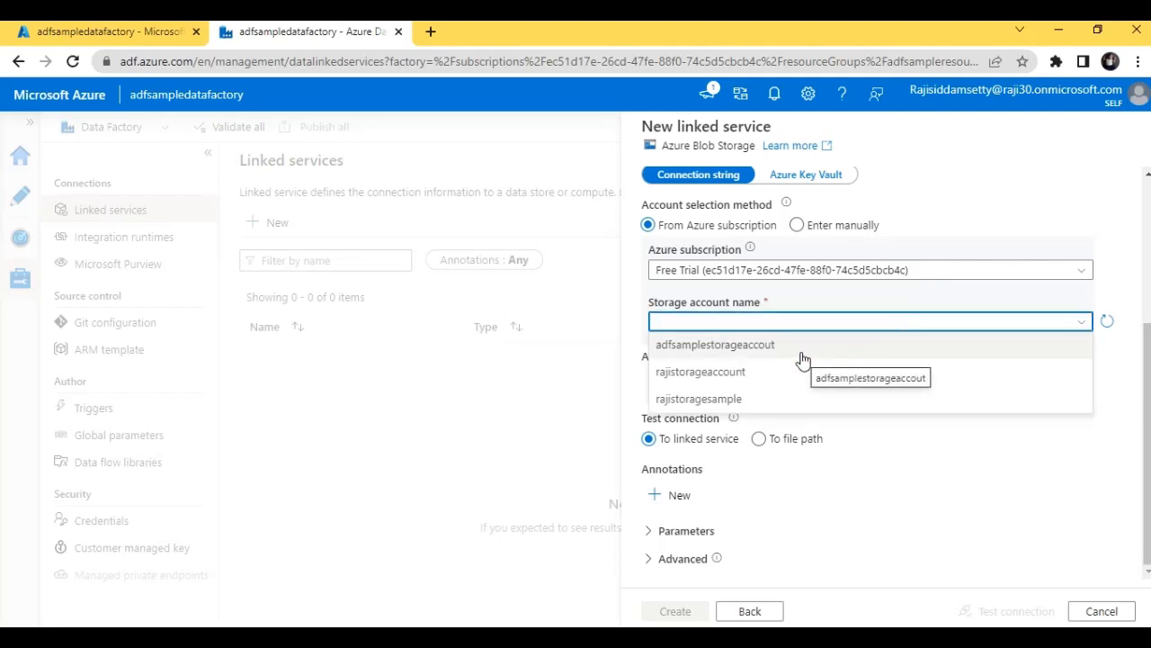
{"action": "left_click", "coordinate": [758, 349]}
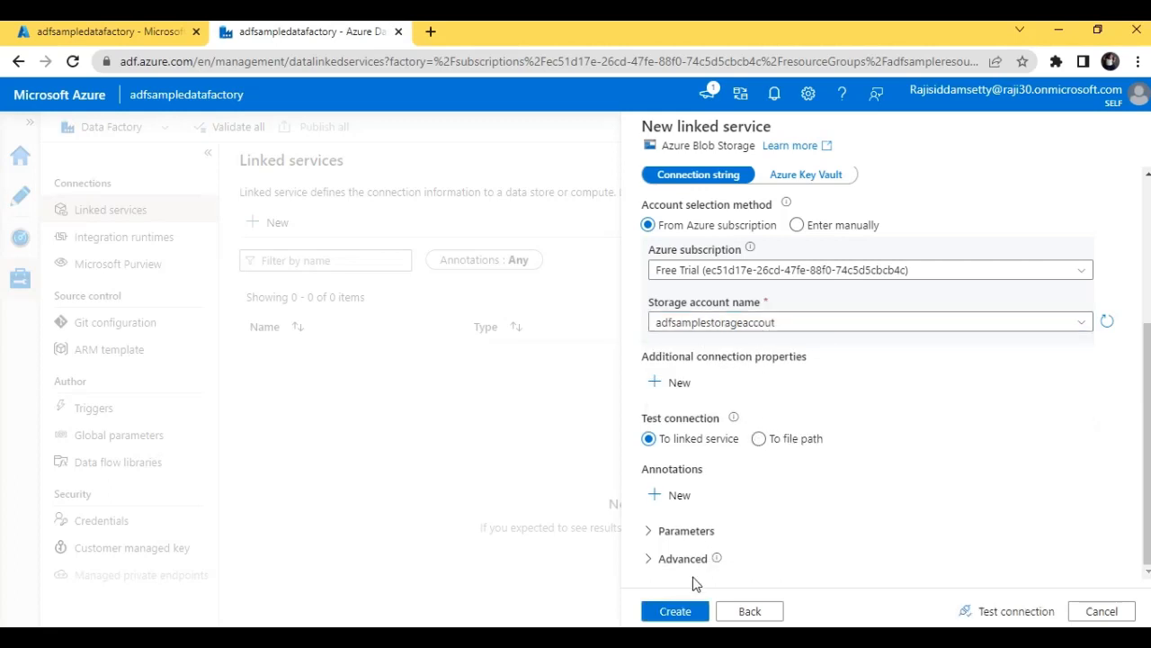
{"action": "left_click", "coordinate": [676, 612]}
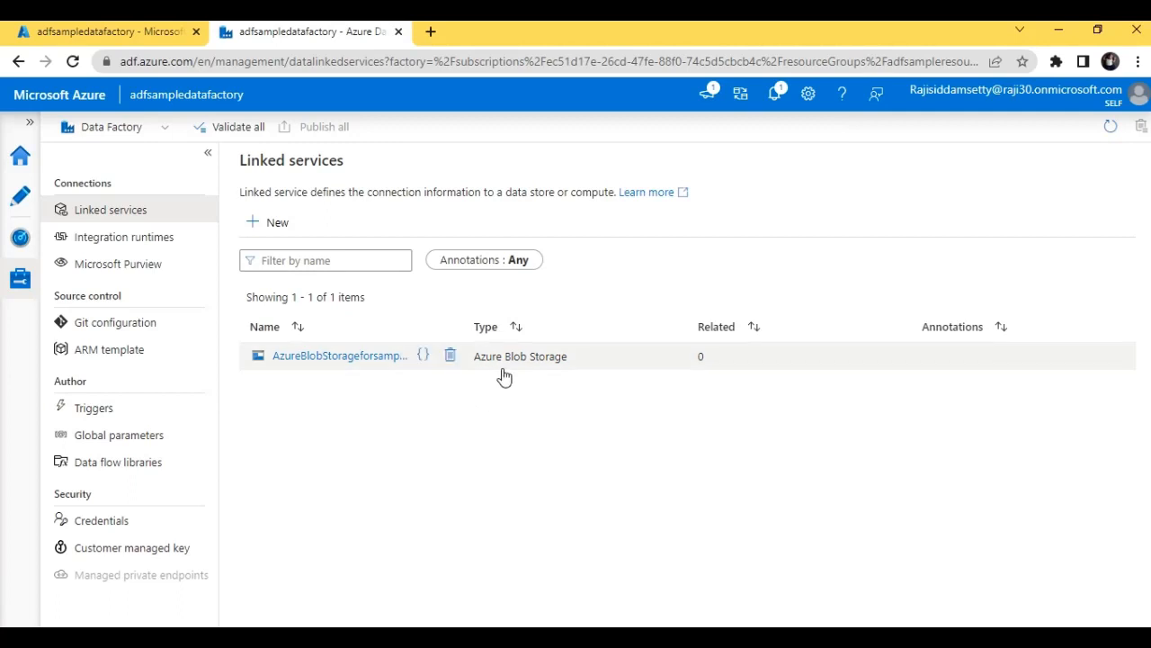
Start a new dataset in the authoring area, searching the data stores for "bl" and choosing Azure Blob Storage.
{"action": "left_click", "coordinate": [22, 206]}
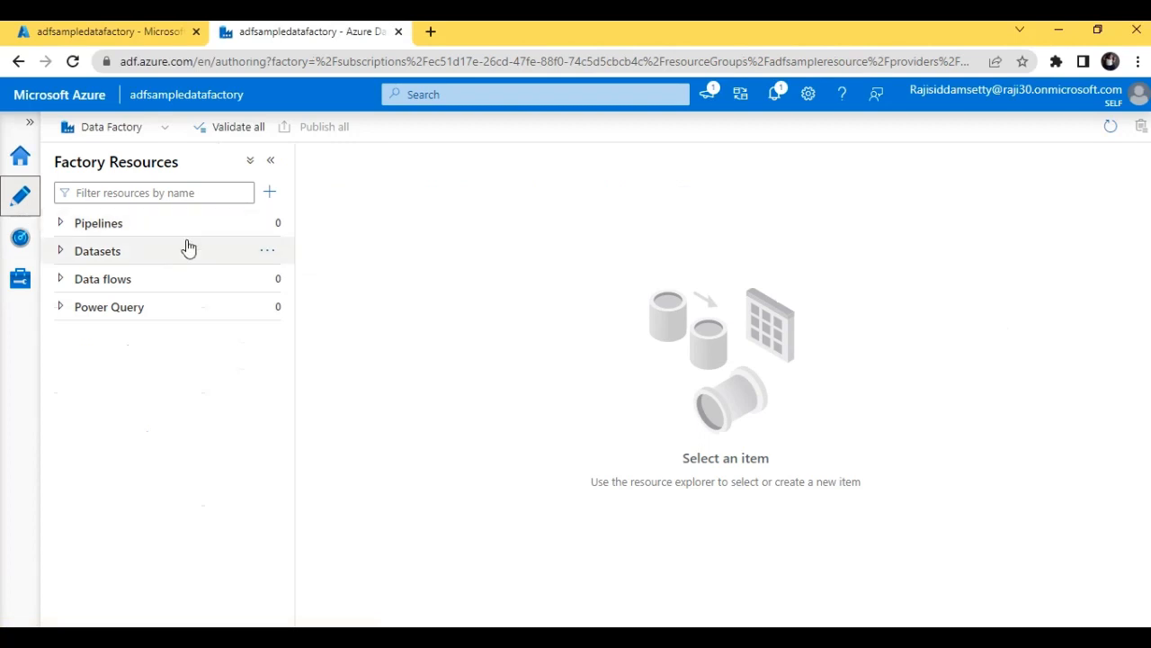
{"action": "left_click", "coordinate": [268, 259]}
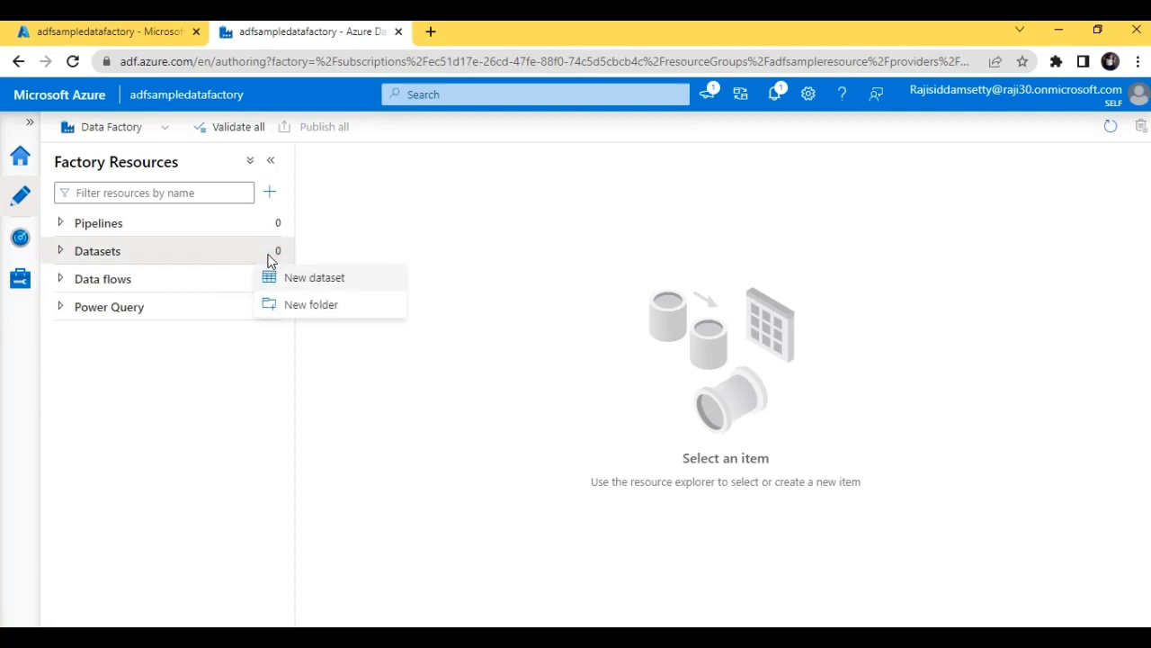
{"action": "left_click", "coordinate": [290, 279]}
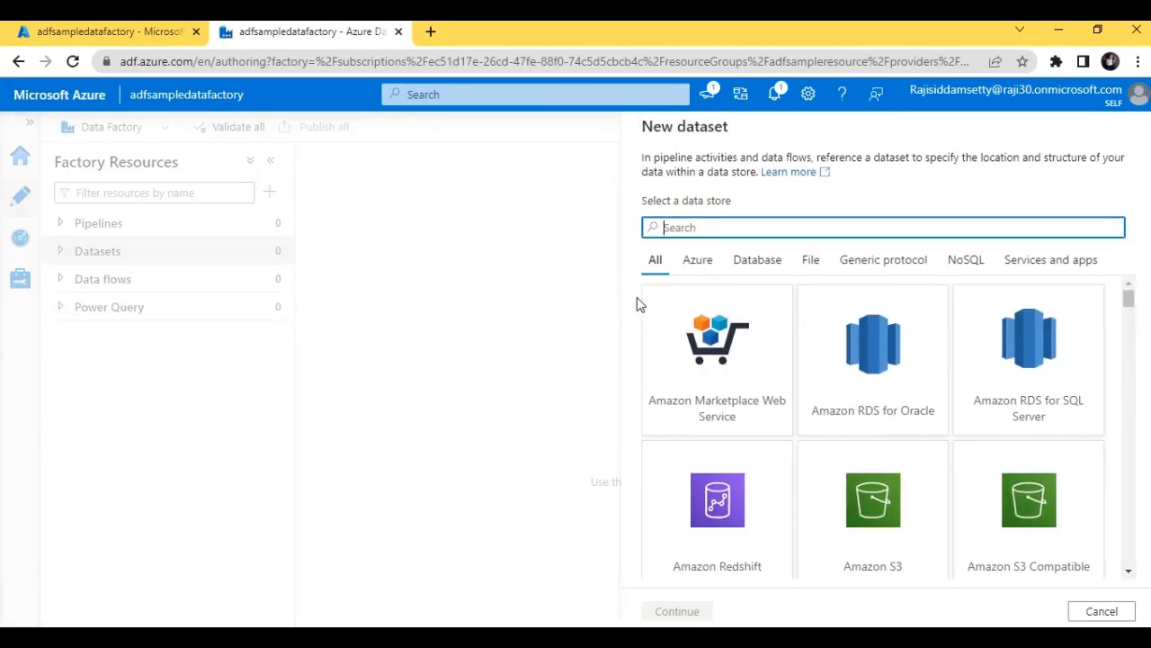
{"action": "type", "text": "b"}
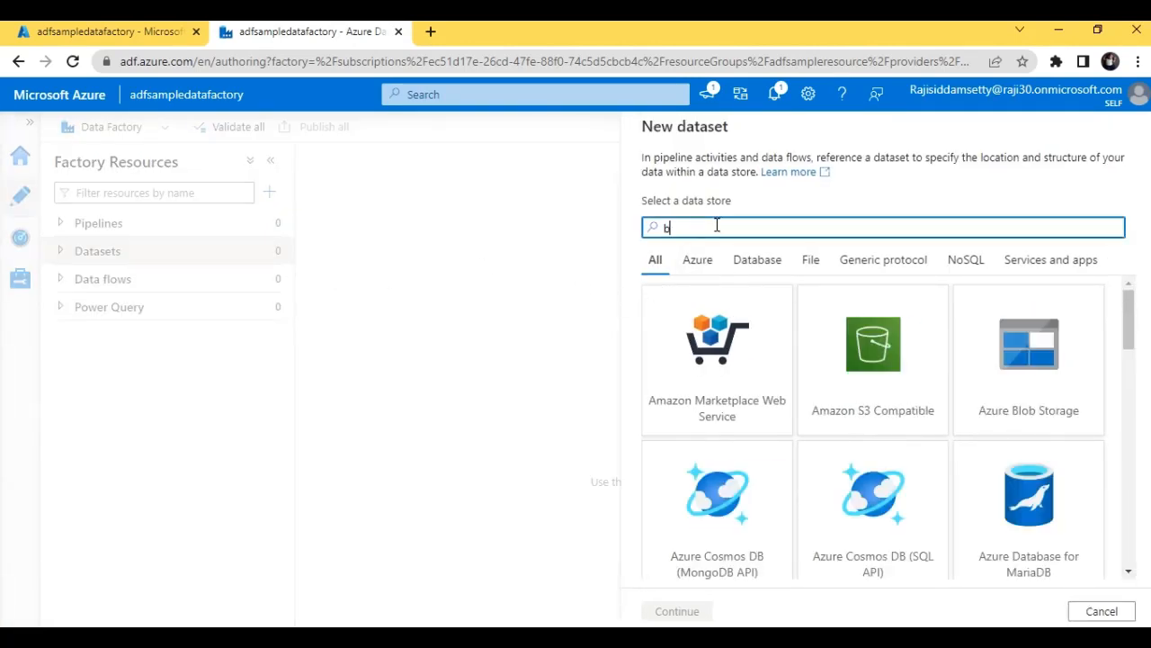
{"action": "type", "text": "l"}
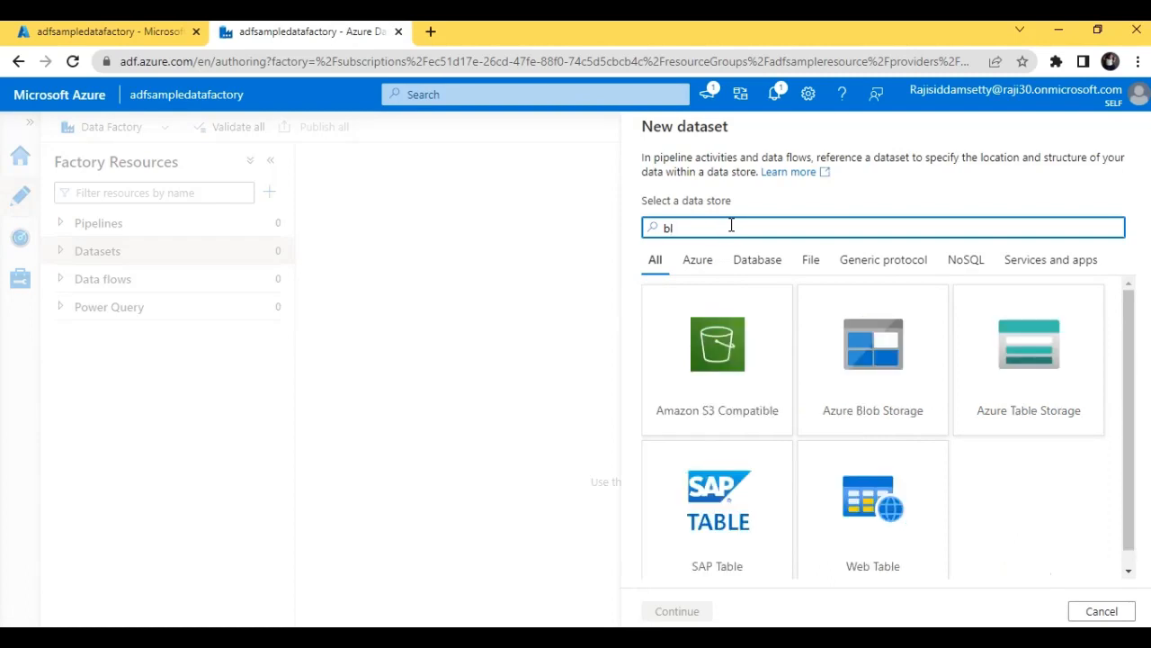
{"action": "left_click", "coordinate": [843, 351]}
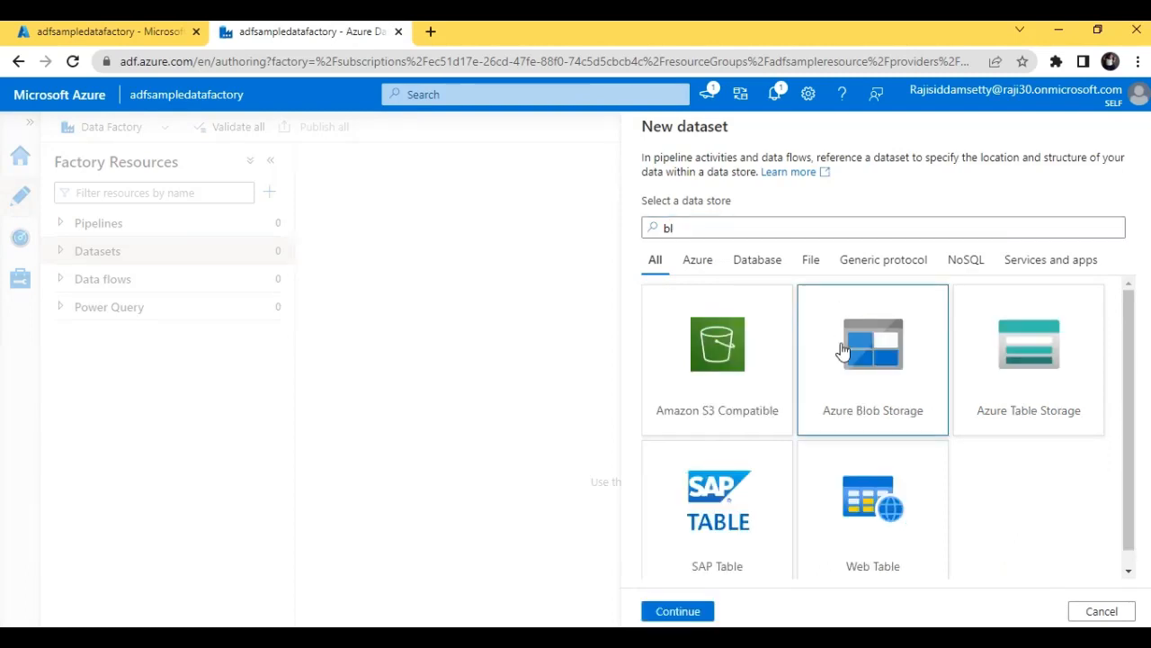
{"action": "left_click", "coordinate": [677, 611]}
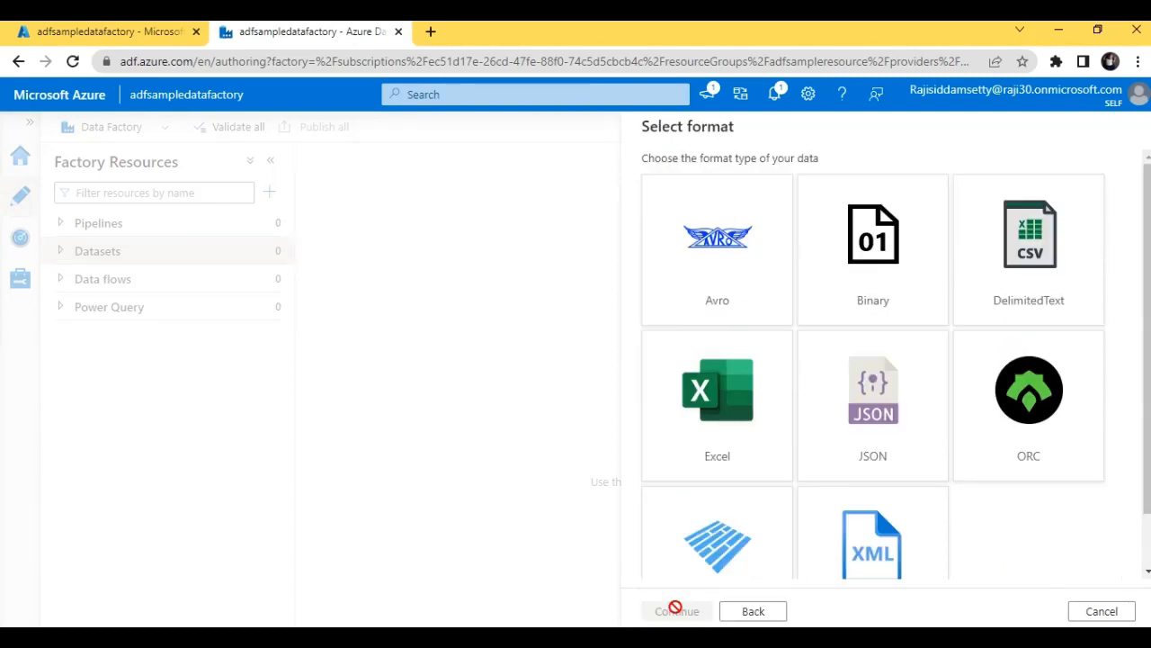
Choose the Binary format for the dataset and set its linked service to AzureBlobStorageforsampleadf.
{"action": "left_click", "coordinate": [880, 301]}
{"action": "left_click", "coordinate": [671, 617]}
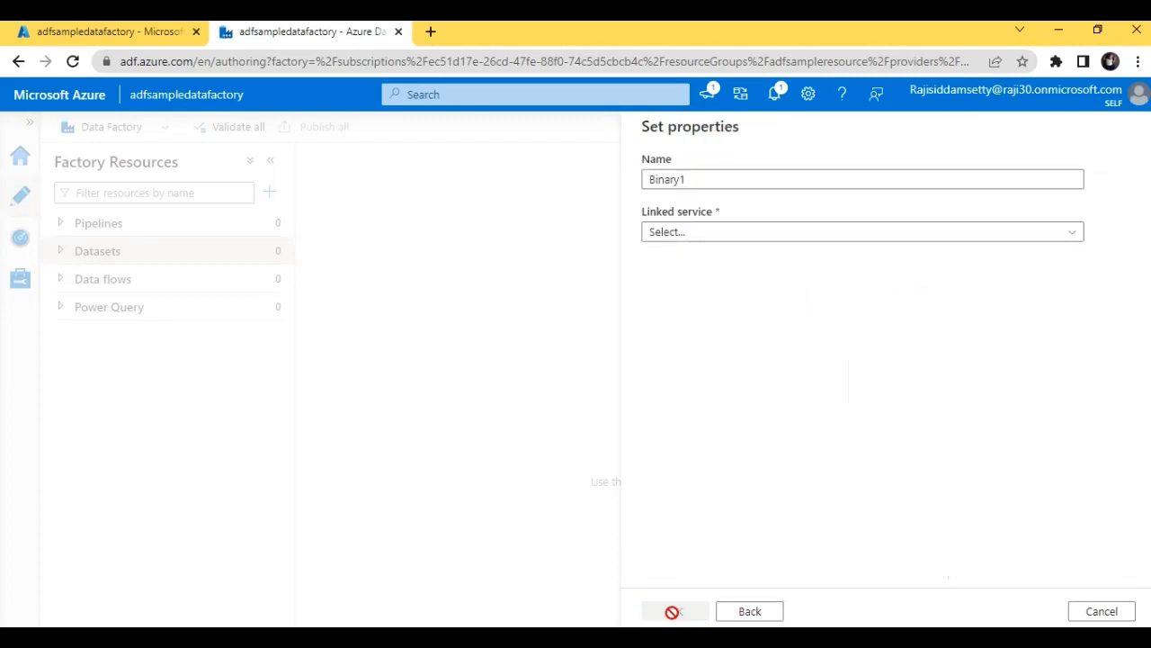
{"action": "left_click", "coordinate": [795, 236]}
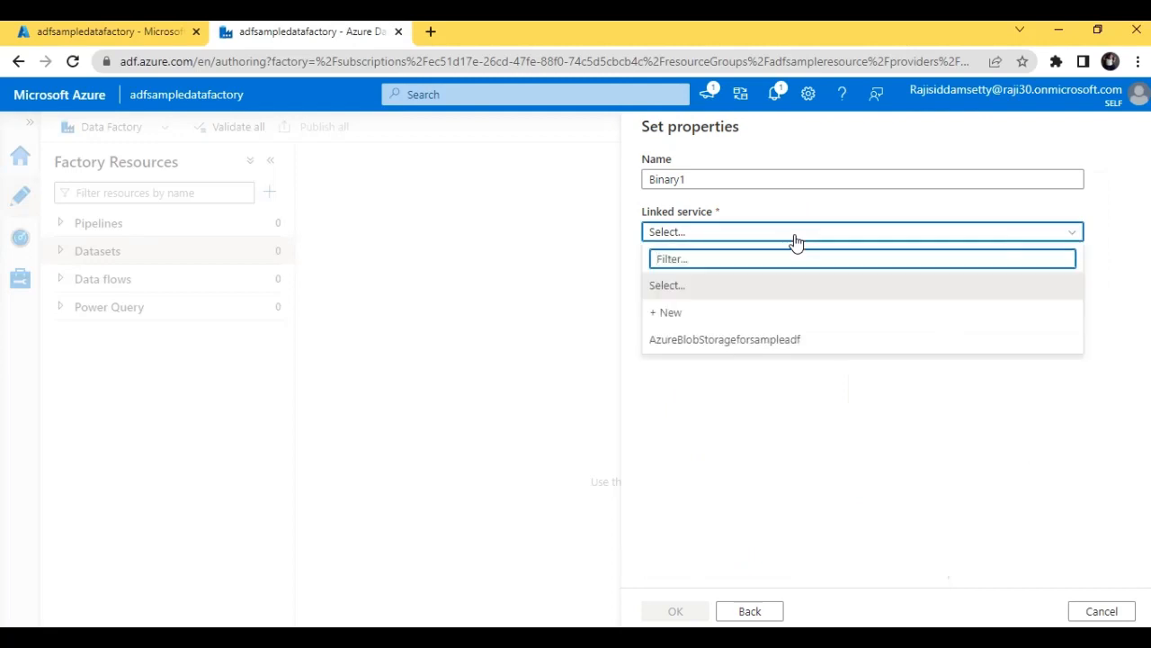
{"action": "left_click", "coordinate": [754, 344]}
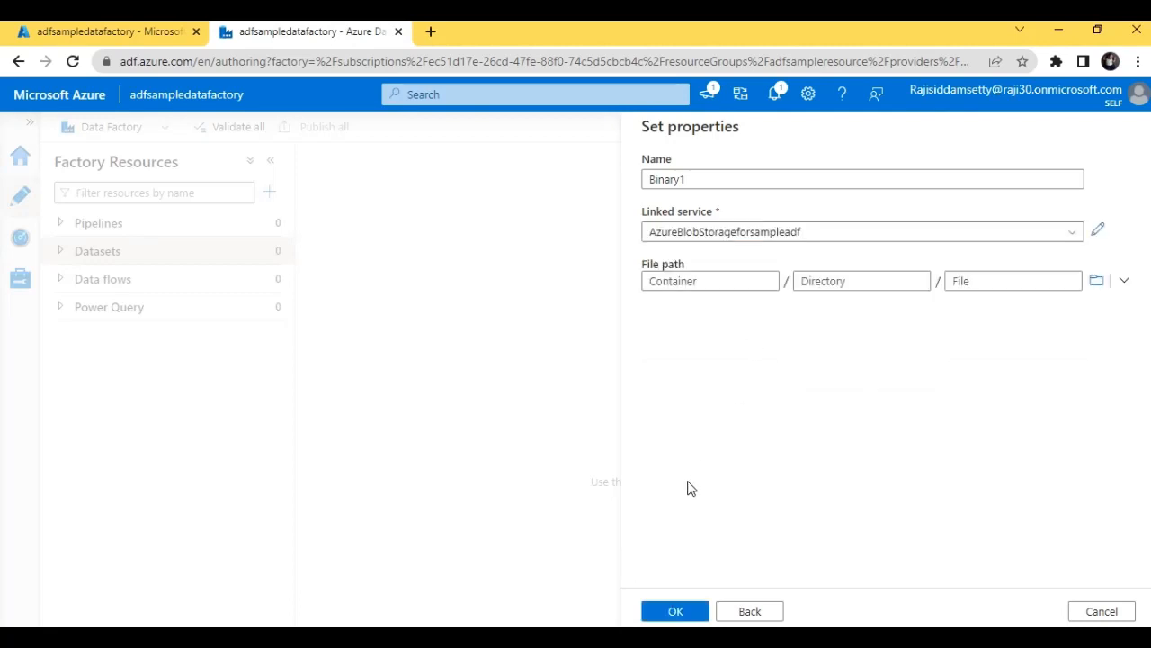
Set the dataset's file path to sample.txt in the Input folder of newsamplecontainer and create the dataset.
{"action": "left_click", "coordinate": [1096, 283]}
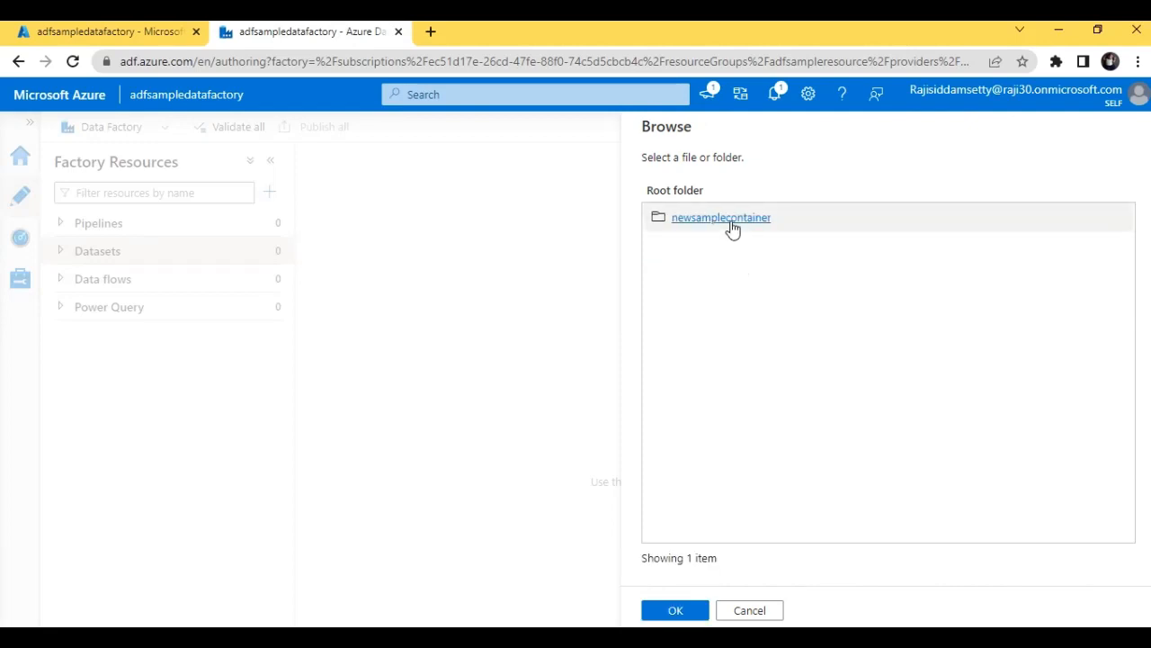
{"action": "left_click", "coordinate": [733, 229]}
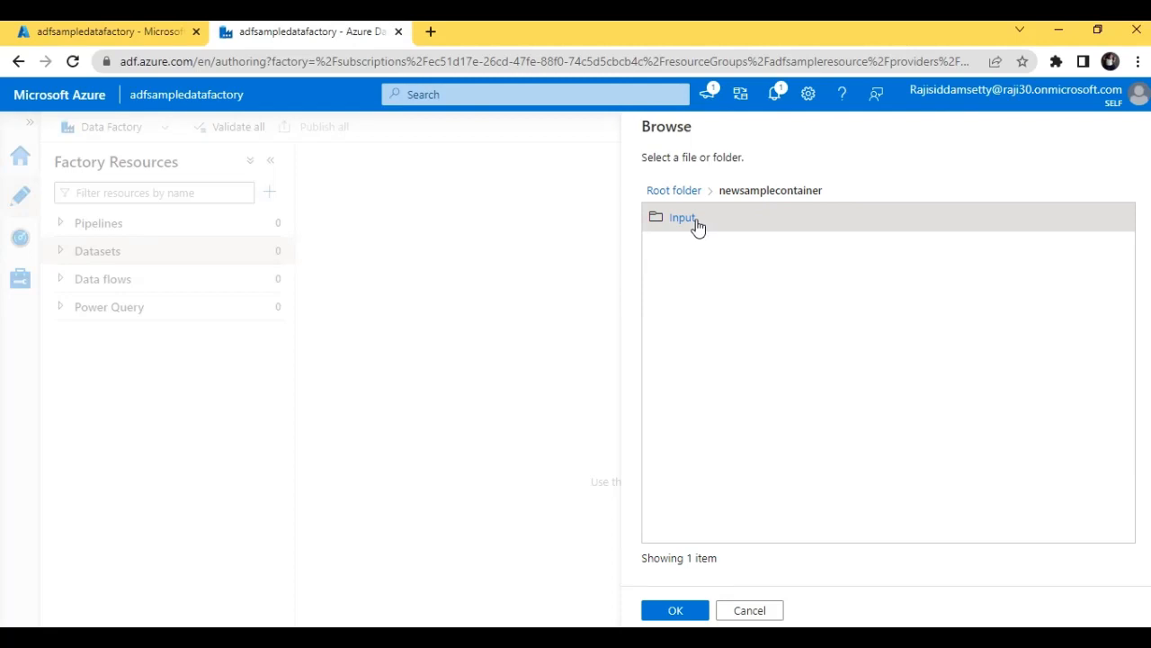
{"action": "left_click", "coordinate": [680, 222]}
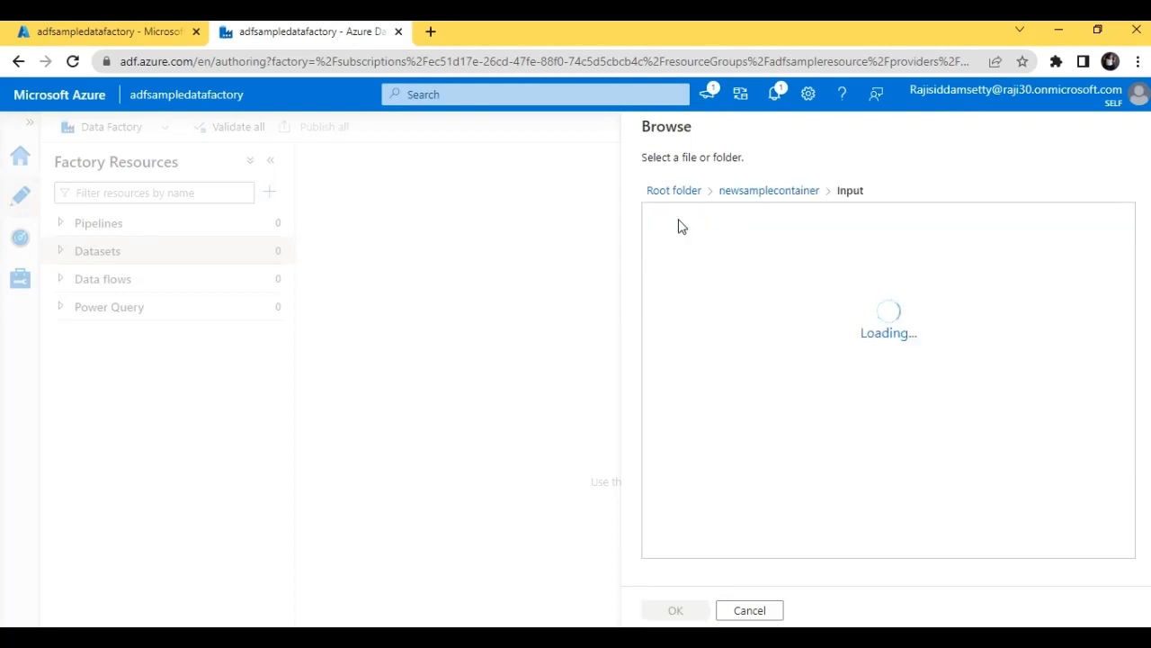
{"action": "left_click", "coordinate": [680, 227]}
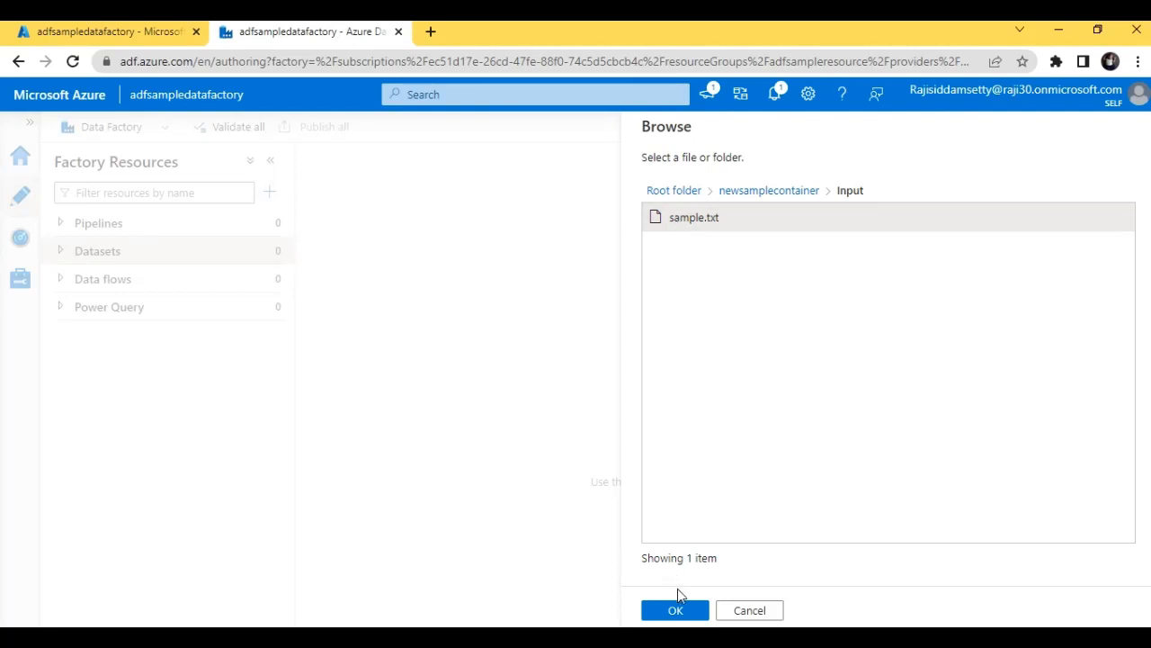
{"action": "left_click", "coordinate": [678, 611]}
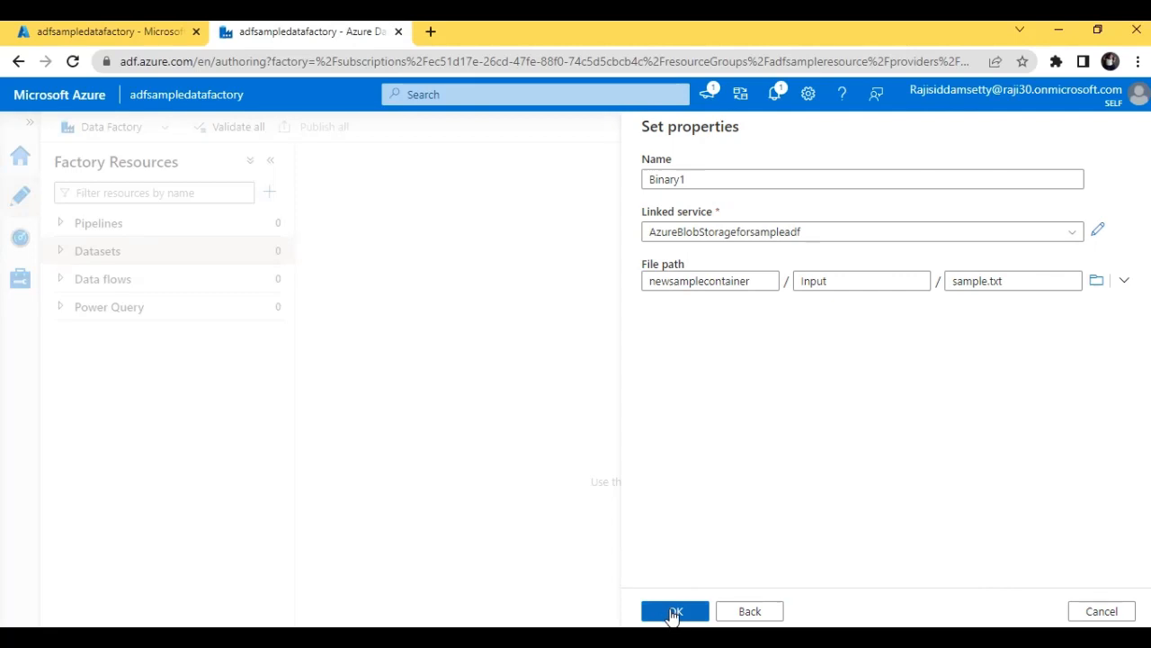
{"action": "left_click", "coordinate": [673, 613]}
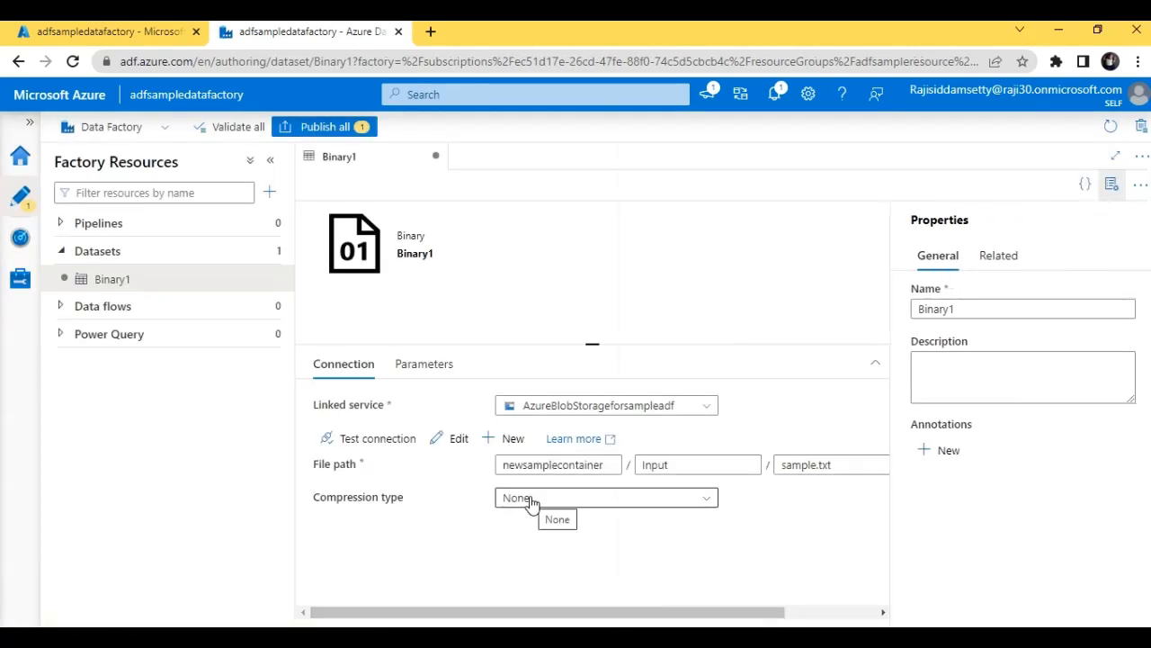
Rename the new binary dataset as inputadfsampledataset.
{"action": "left_click_drag", "start_coordinate": [965, 309], "coordinate": [904, 318]}
{"action": "key", "text": "BackSpace"}
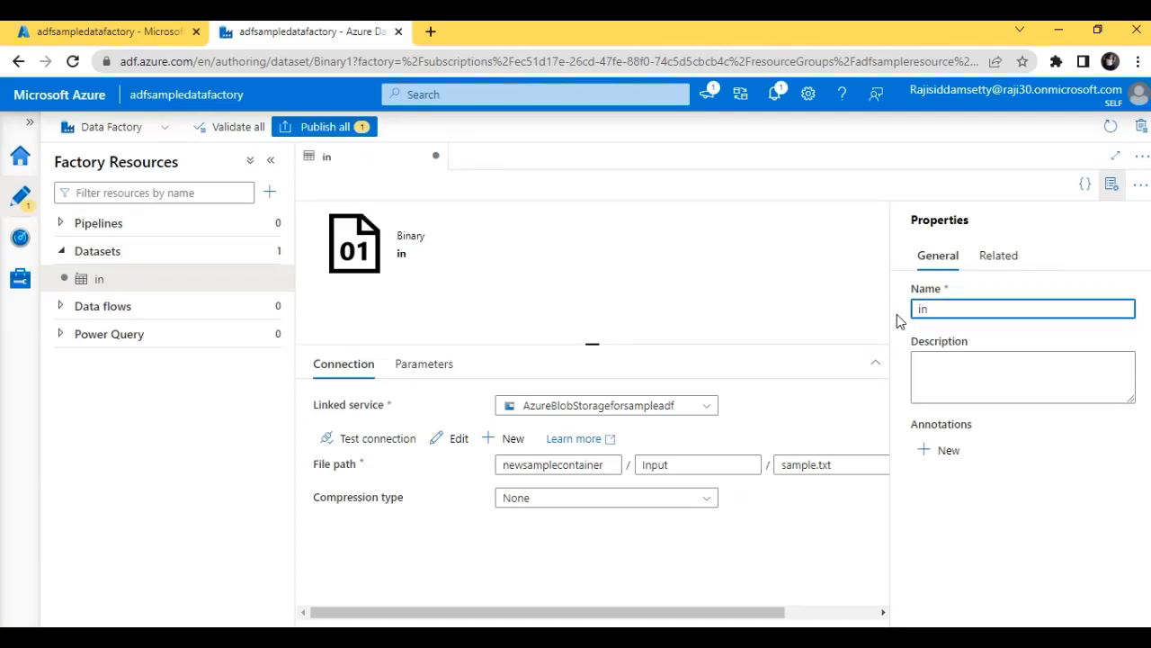
{"action": "type", "text": "inputadf"}
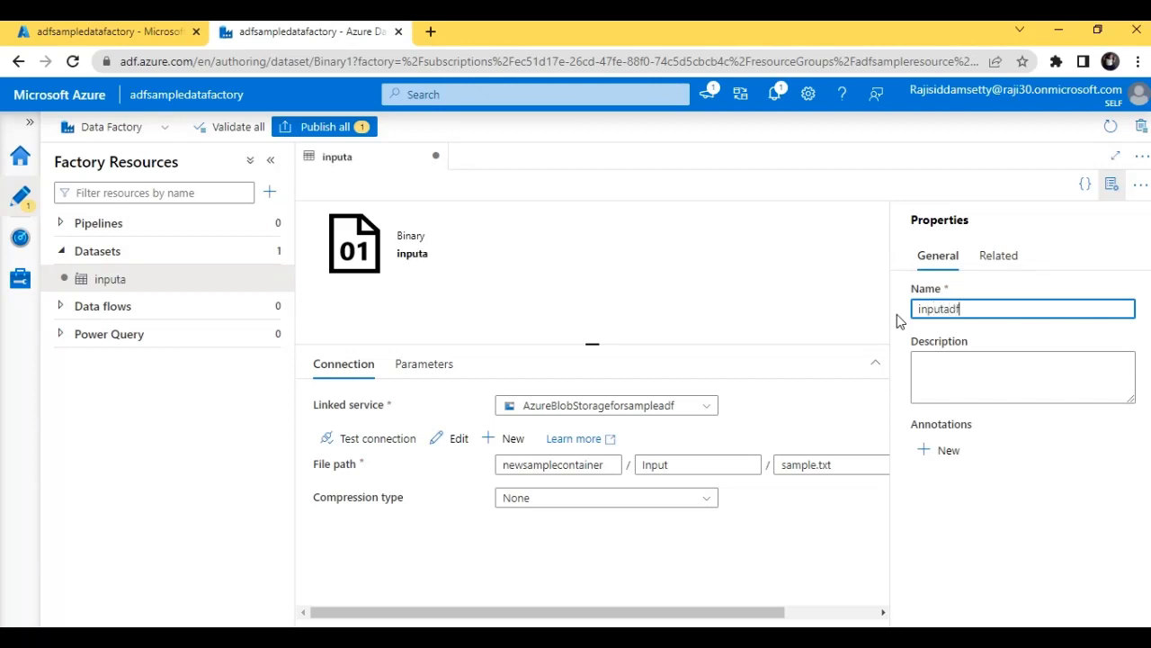
{"action": "type", "text": "sampleda"}
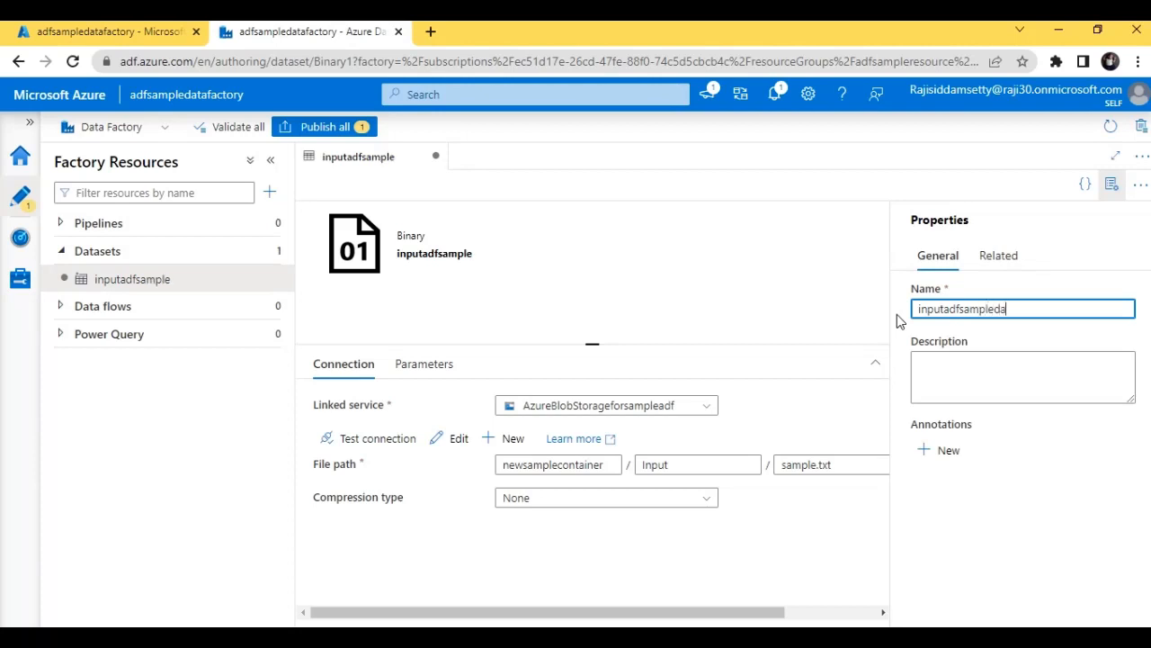
{"action": "type", "text": "taset"}
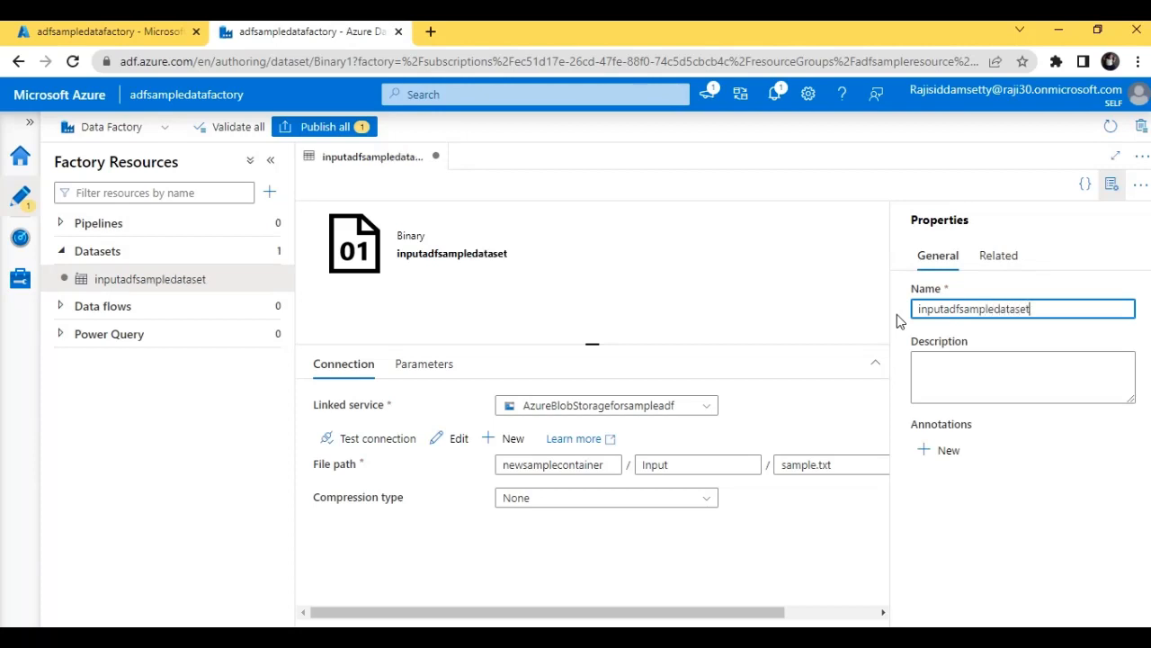
{"action": "left_click", "coordinate": [796, 327]}
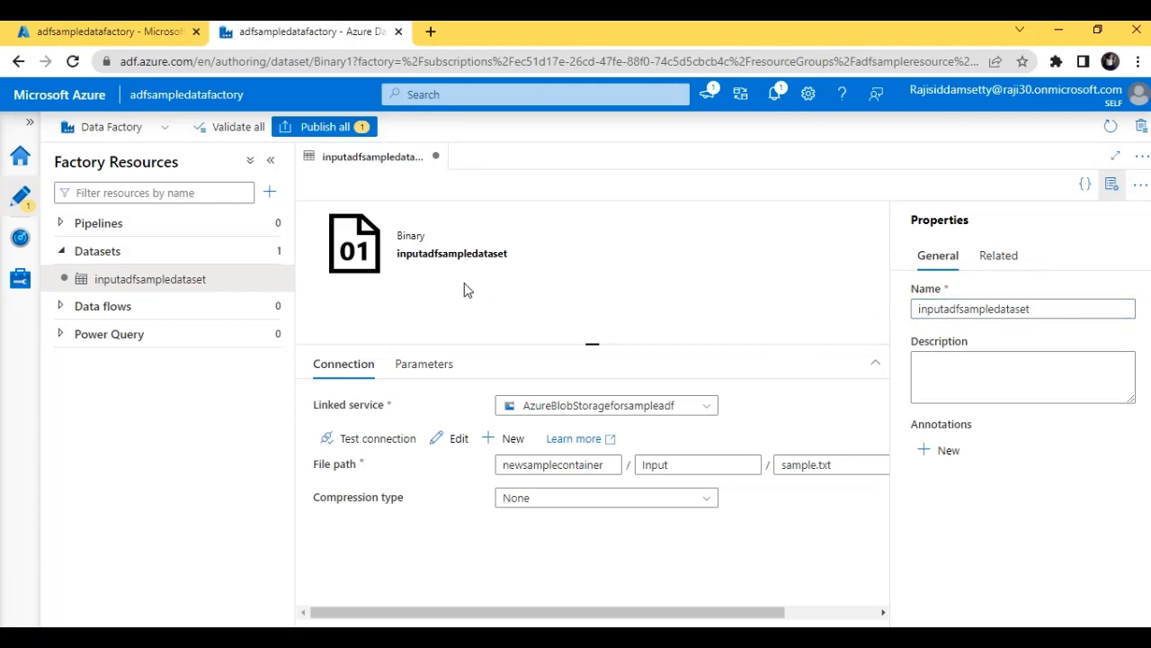
Start a second dataset, searching the data stores for "bl" and choosing Azure Blob Storage with the Binary format.
{"action": "left_click", "coordinate": [268, 256]}
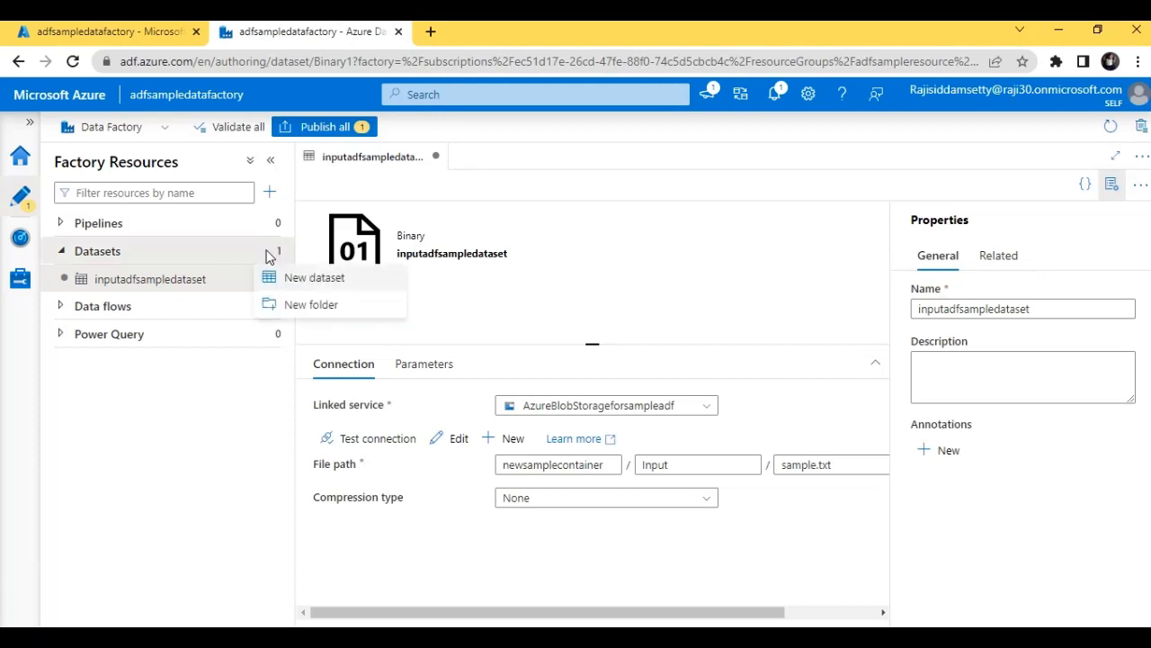
{"action": "left_click", "coordinate": [301, 279]}
{"action": "type", "text": "bl"}
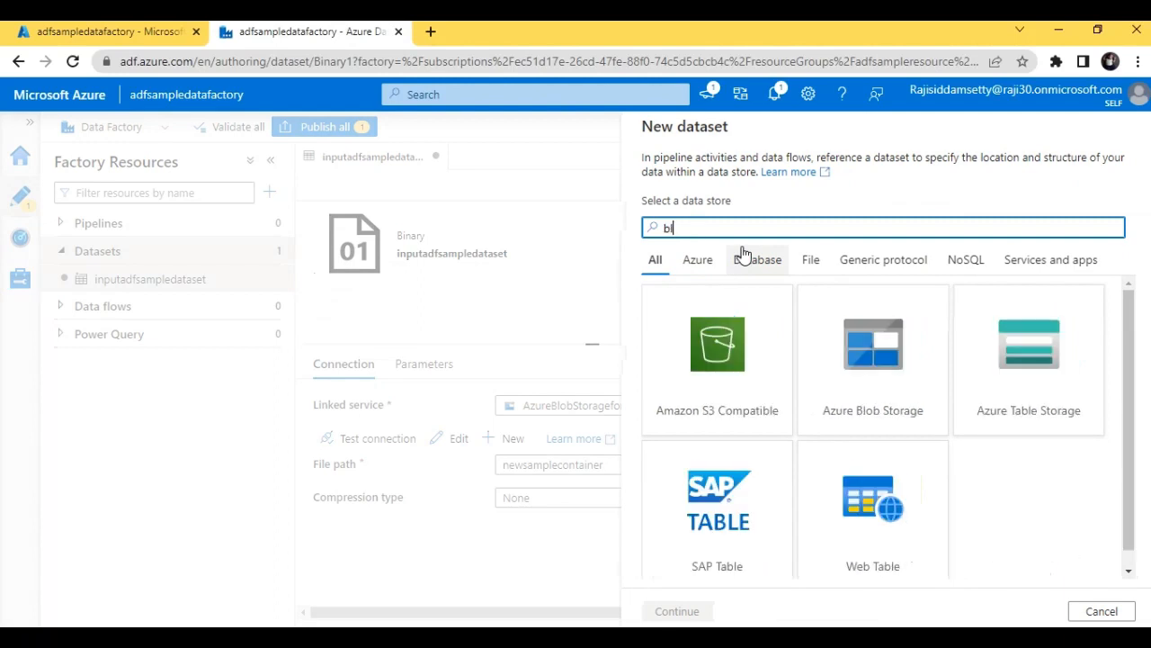
{"action": "left_click", "coordinate": [897, 380]}
{"action": "left_click", "coordinate": [669, 611]}
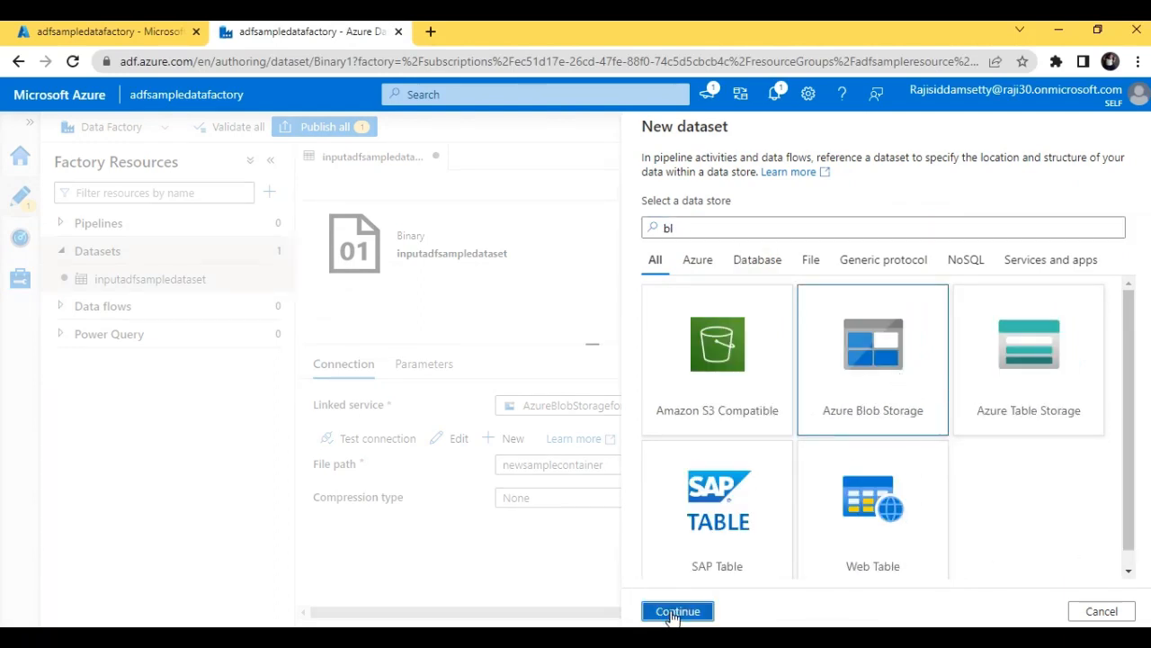
{"action": "left_click", "coordinate": [846, 290]}
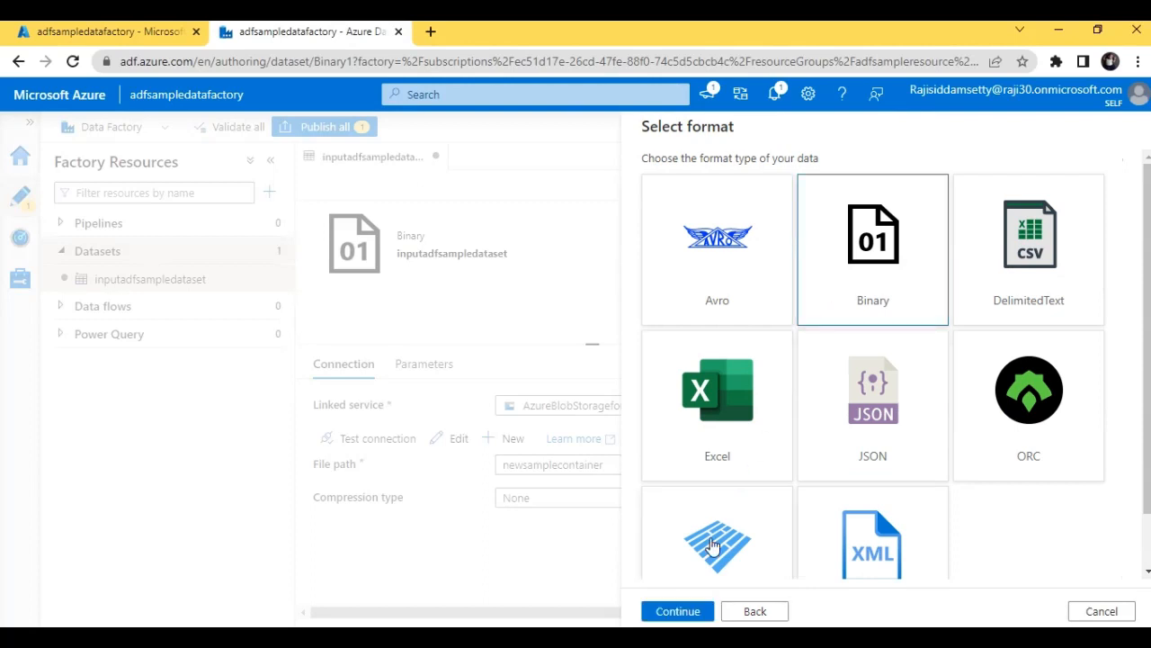
{"action": "left_click", "coordinate": [683, 612]}
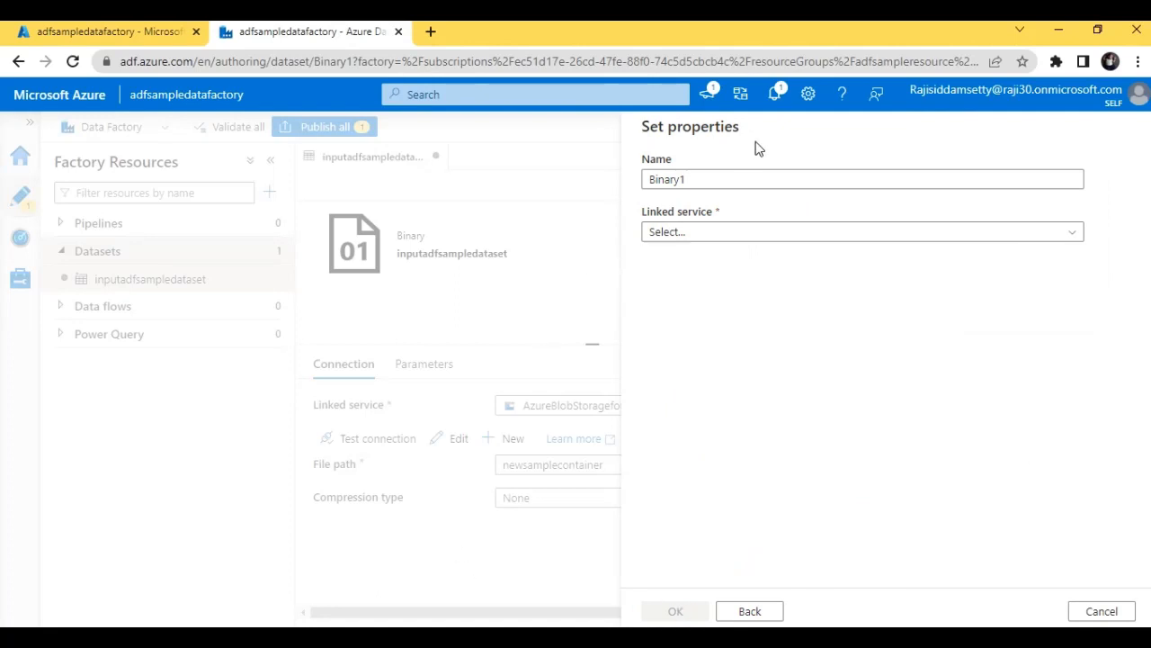
Name the second dataset outputadfsampledataset and set its linked service to AzureBlobStorageforsampleadf.
{"action": "double_click", "coordinate": [714, 183]}
{"action": "type", "text": "c"}
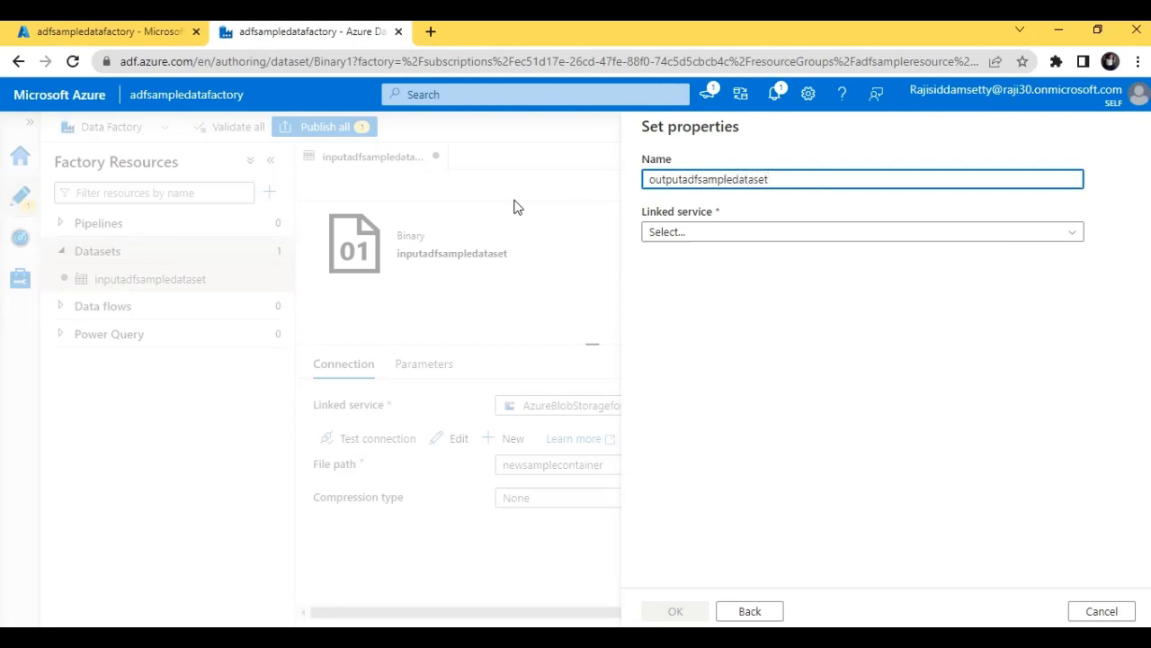
{"action": "left_click", "coordinate": [693, 231]}
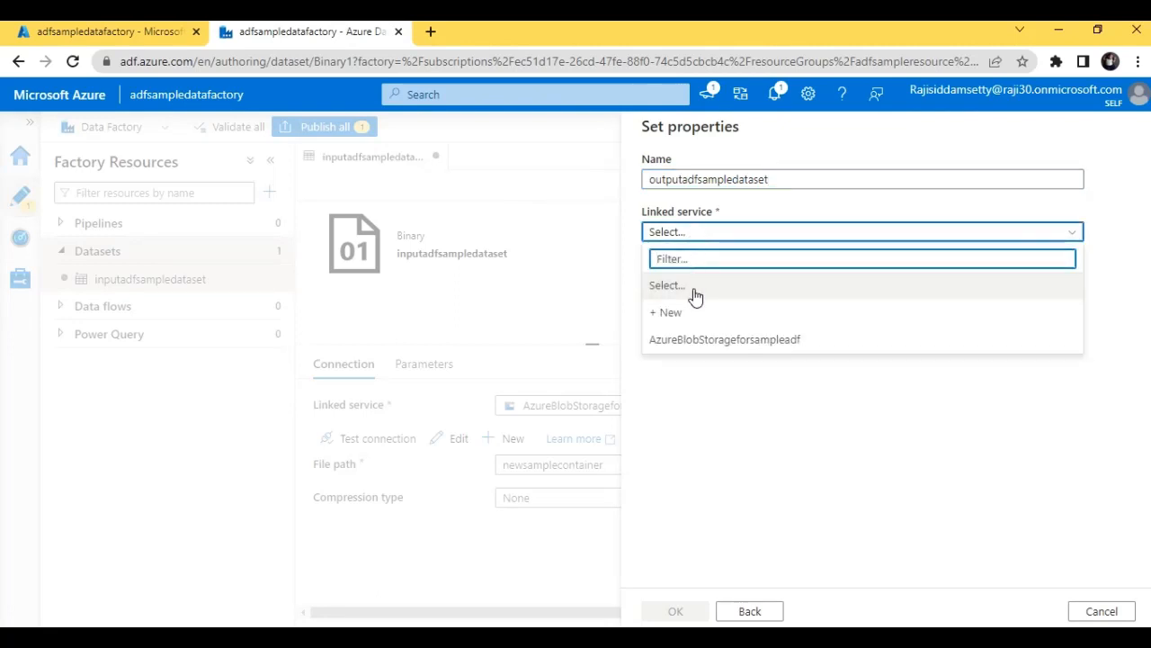
{"action": "left_click", "coordinate": [694, 341]}
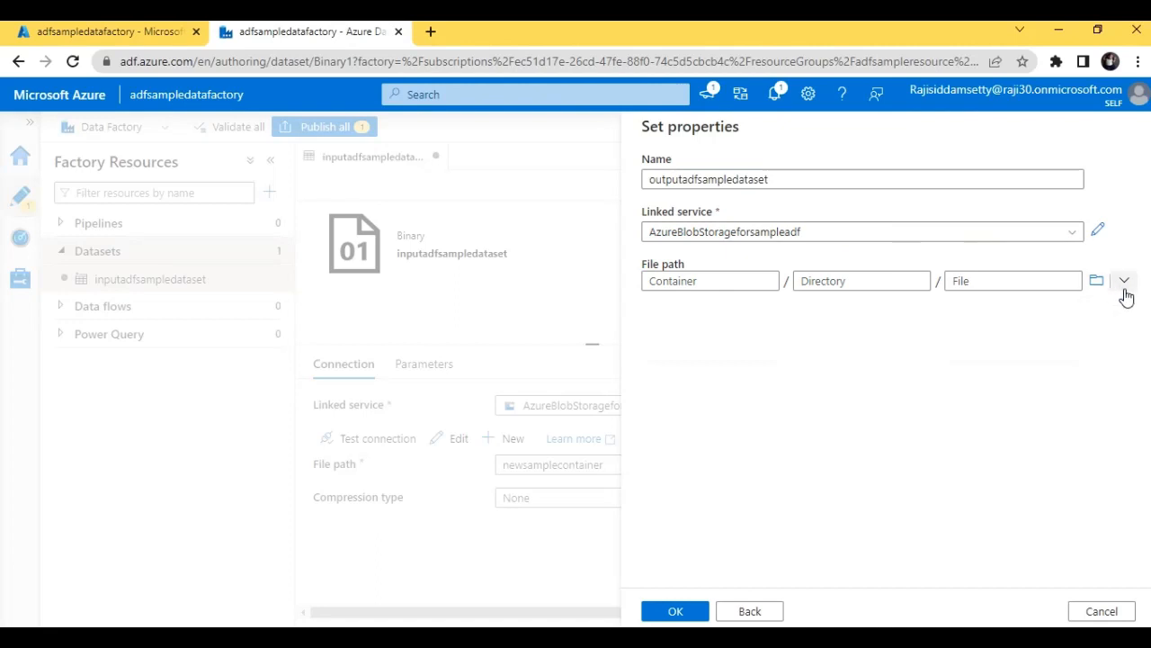
Browse the storage for the second dataset's file path and select sample.txt in the Input folder of newsamplecontainer.
{"action": "left_click", "coordinate": [1096, 284]}
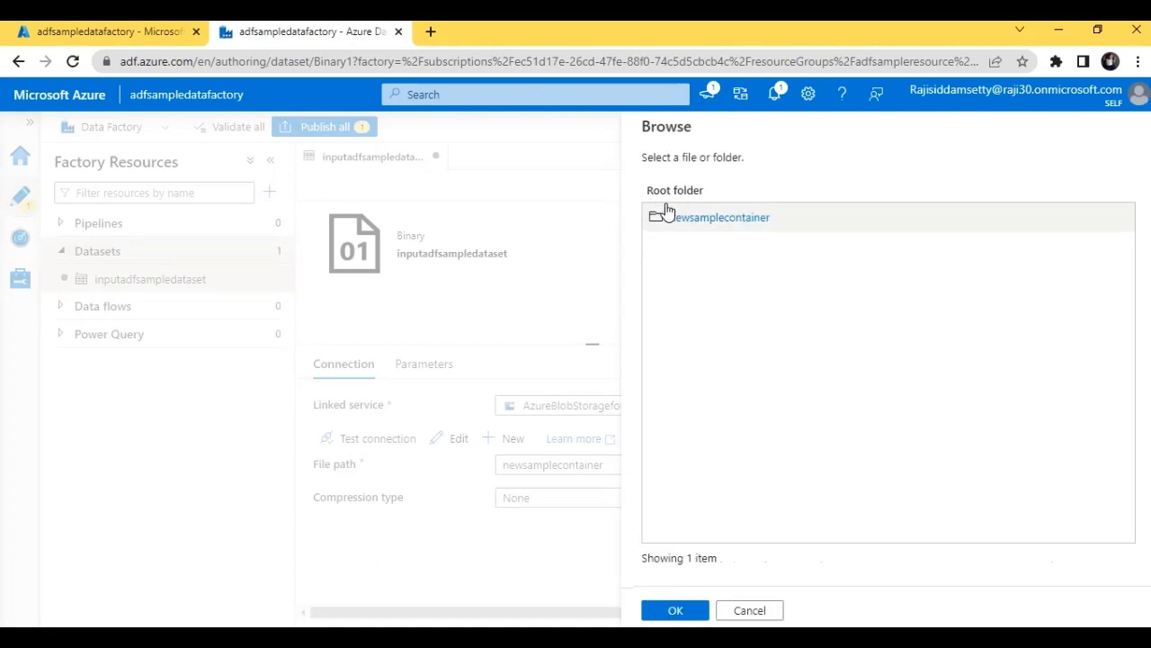
{"action": "left_click", "coordinate": [688, 218]}
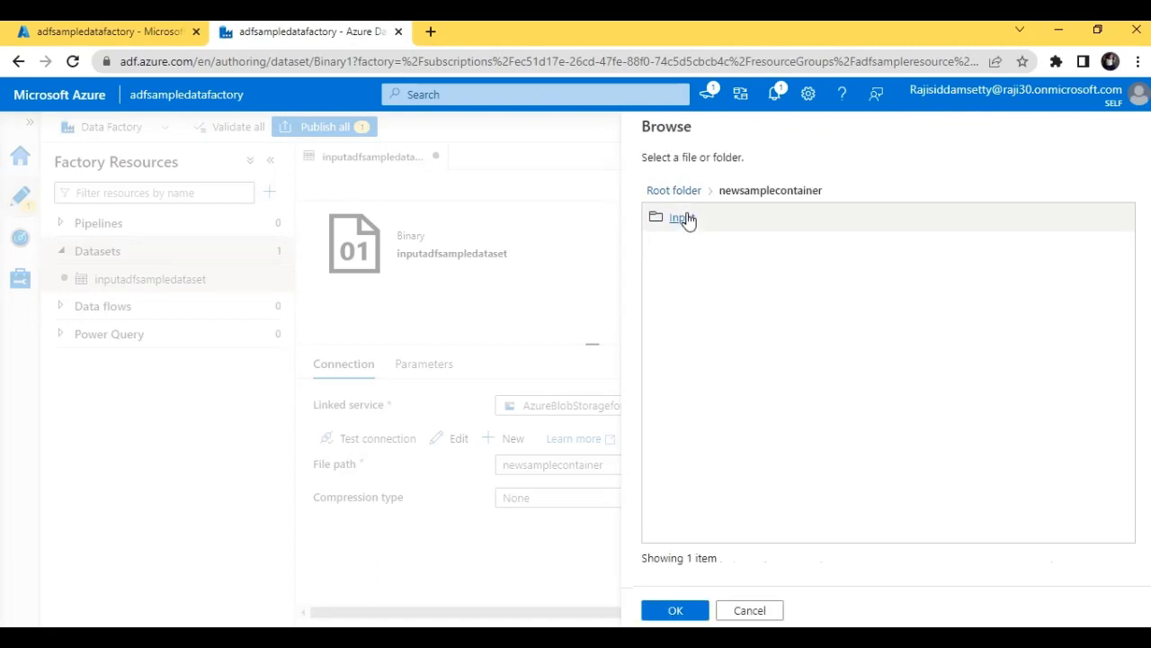
{"action": "left_click", "coordinate": [746, 611]}
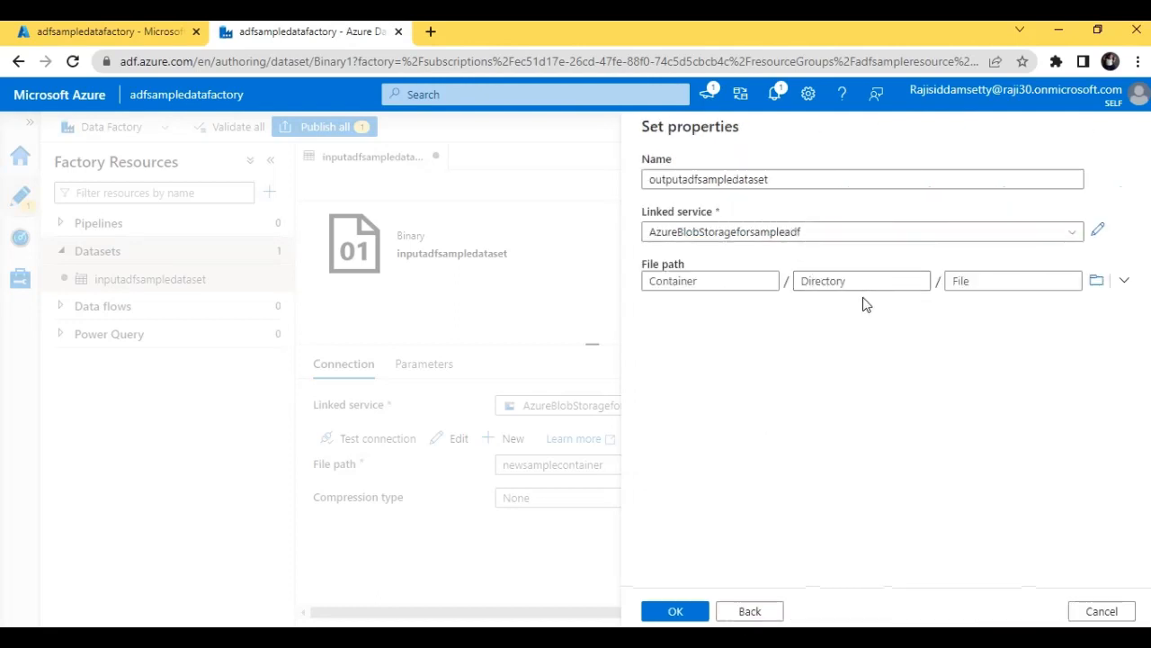
{"action": "left_click", "coordinate": [1099, 283]}
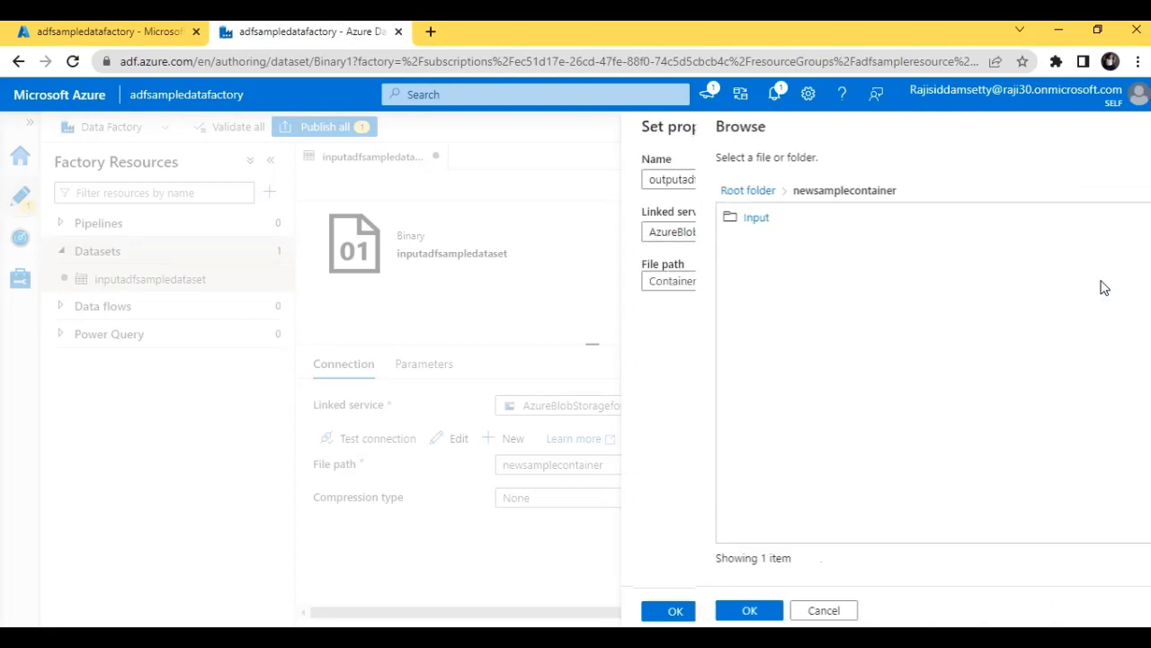
{"action": "left_click", "coordinate": [690, 219]}
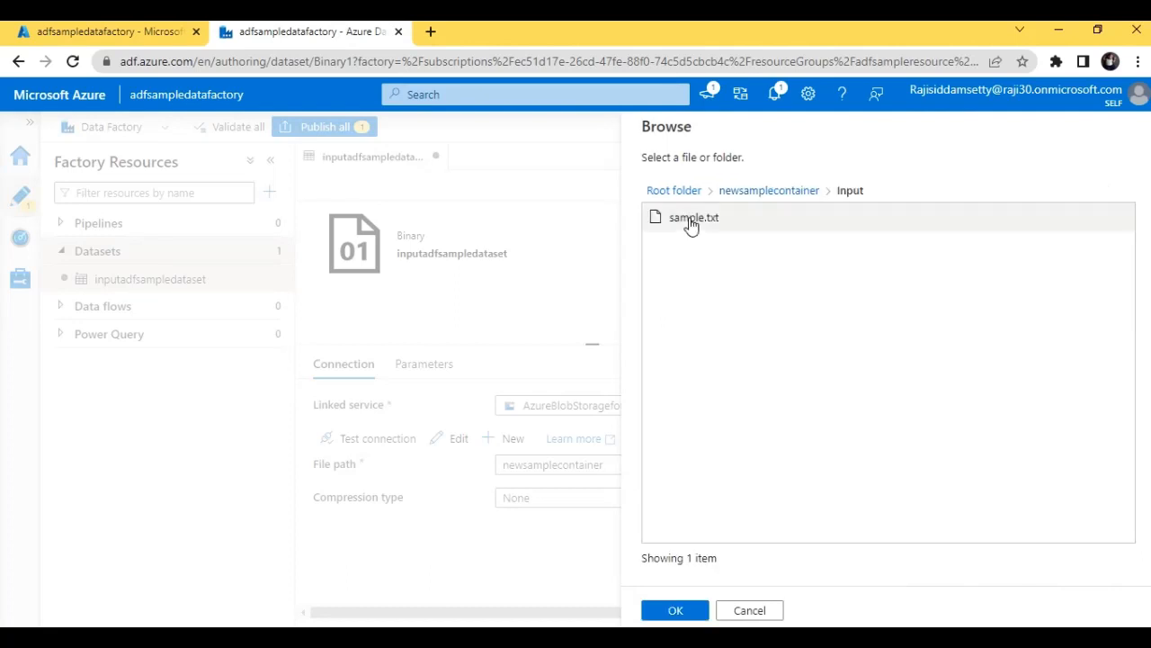
{"action": "left_click", "coordinate": [691, 222]}
{"action": "left_click", "coordinate": [676, 609]}
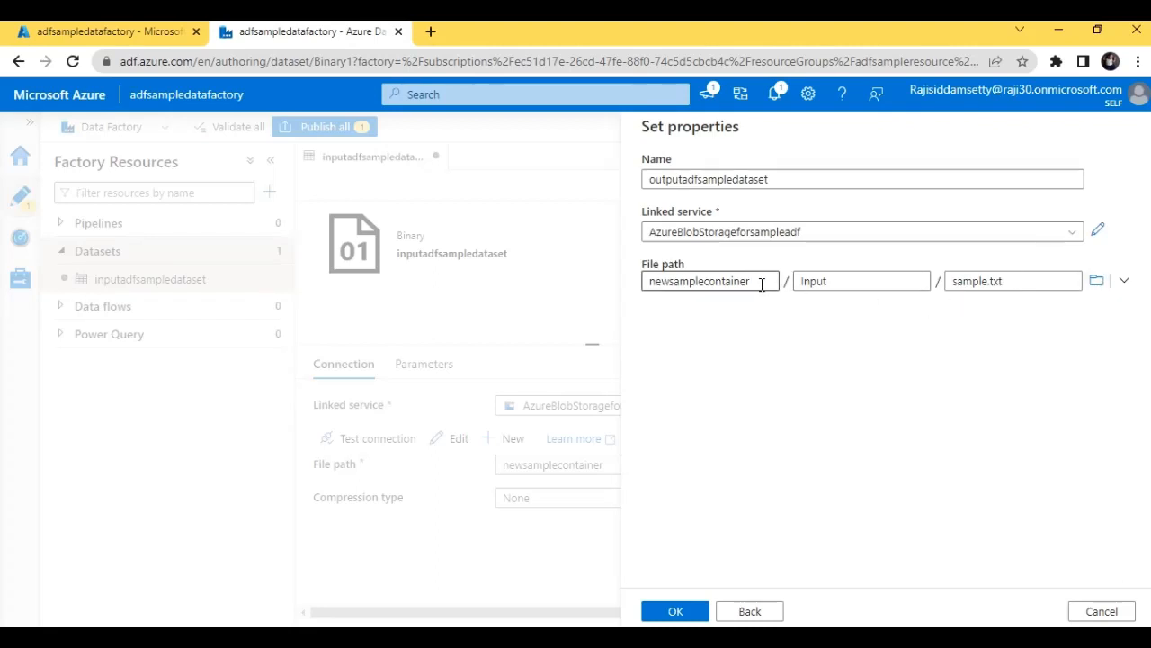
Change the directory in the second dataset's file path to output and go back to the format selection.
{"action": "left_click", "coordinate": [835, 281]}
{"action": "key", "text": "BackSpace"}
{"action": "key", "text": "BackSpace"}
{"action": "key", "text": "BackSpace"}
{"action": "key", "text": "BackSpace"}
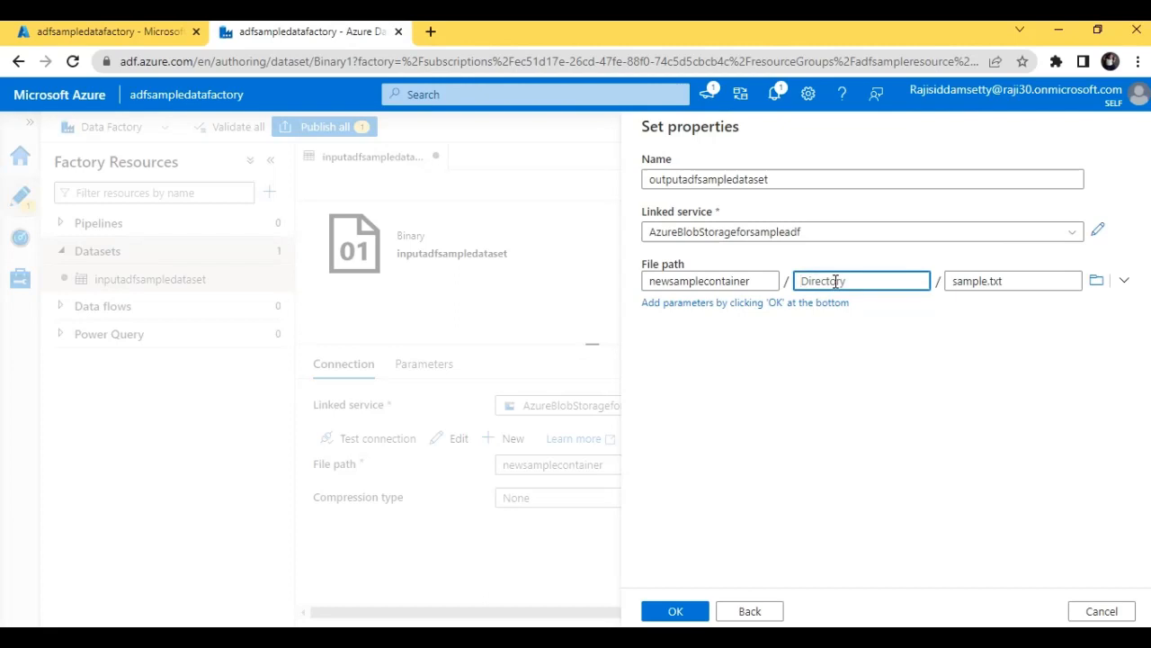
{"action": "type", "text": "output"}
{"action": "left_click", "coordinate": [755, 280]}
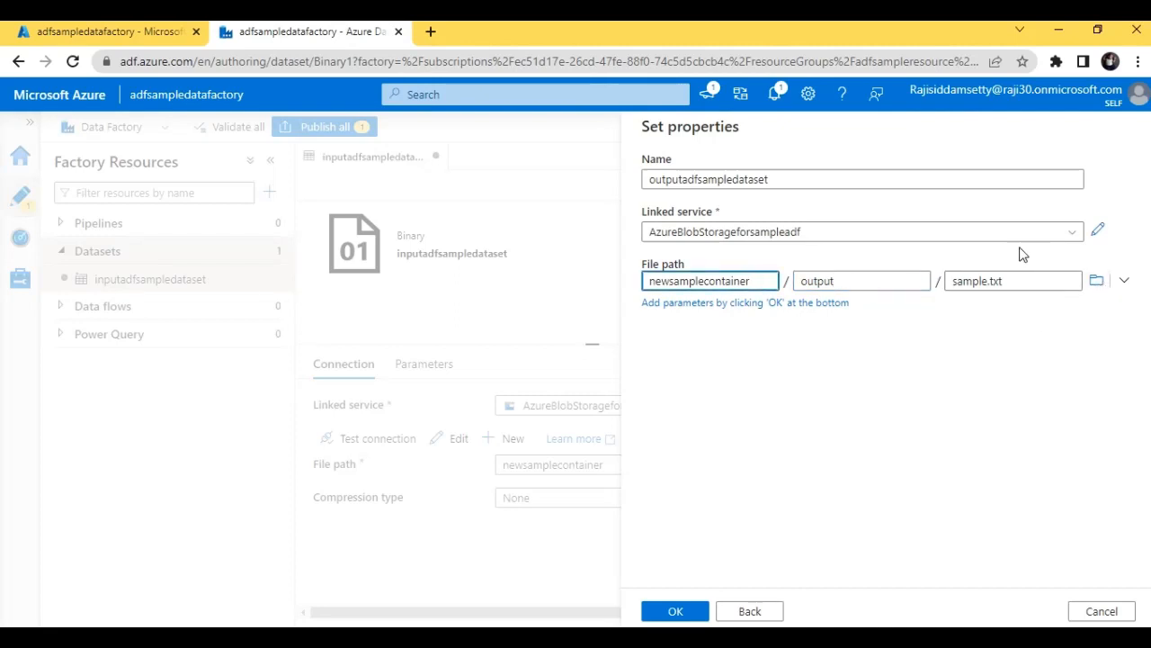
{"action": "left_click", "coordinate": [747, 610]}
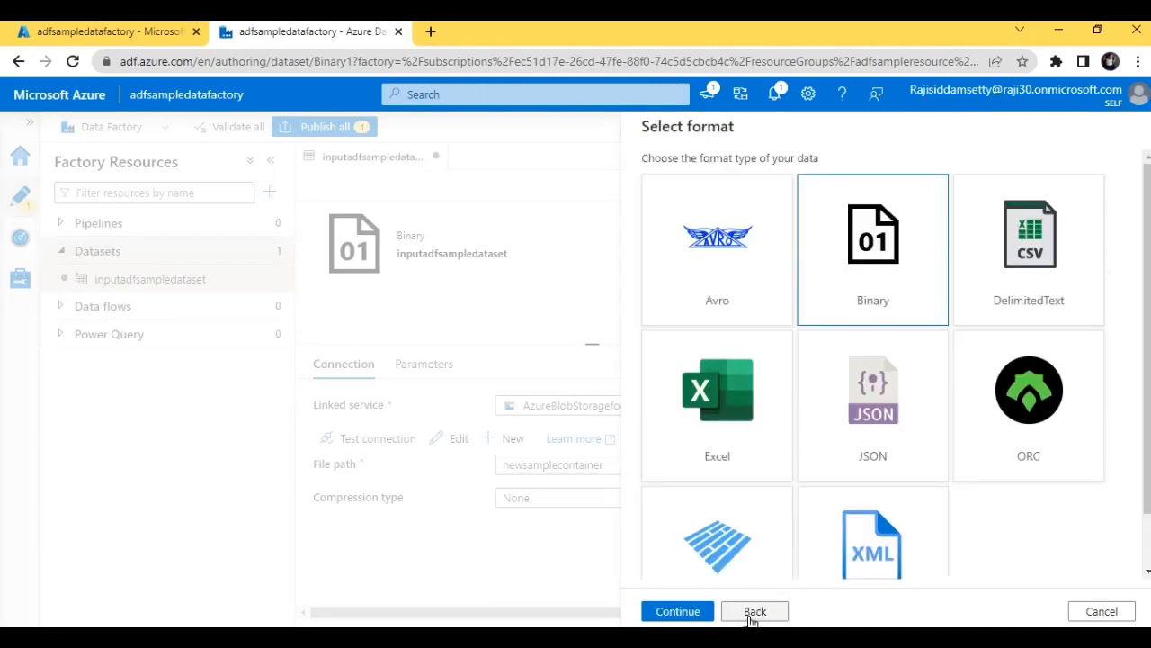
Choose the Binary format again for the second dataset and name it outputdataset.
{"action": "double_click", "coordinate": [892, 223]}
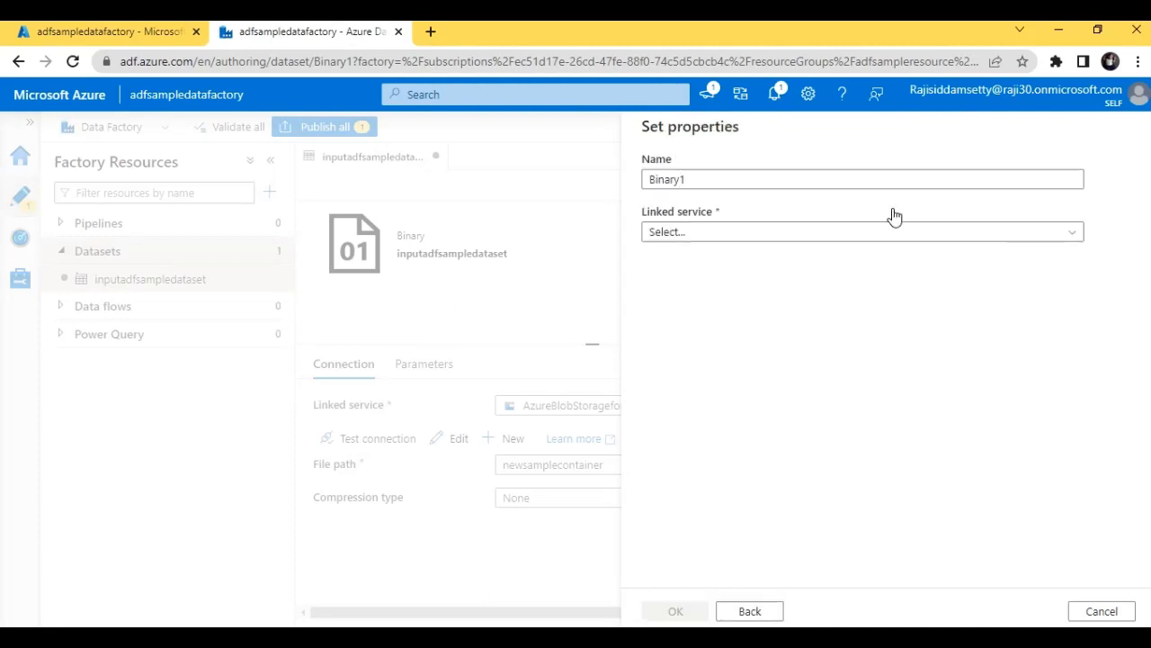
{"action": "left_click", "coordinate": [822, 179]}
{"action": "key", "text": "ctrl+a"}
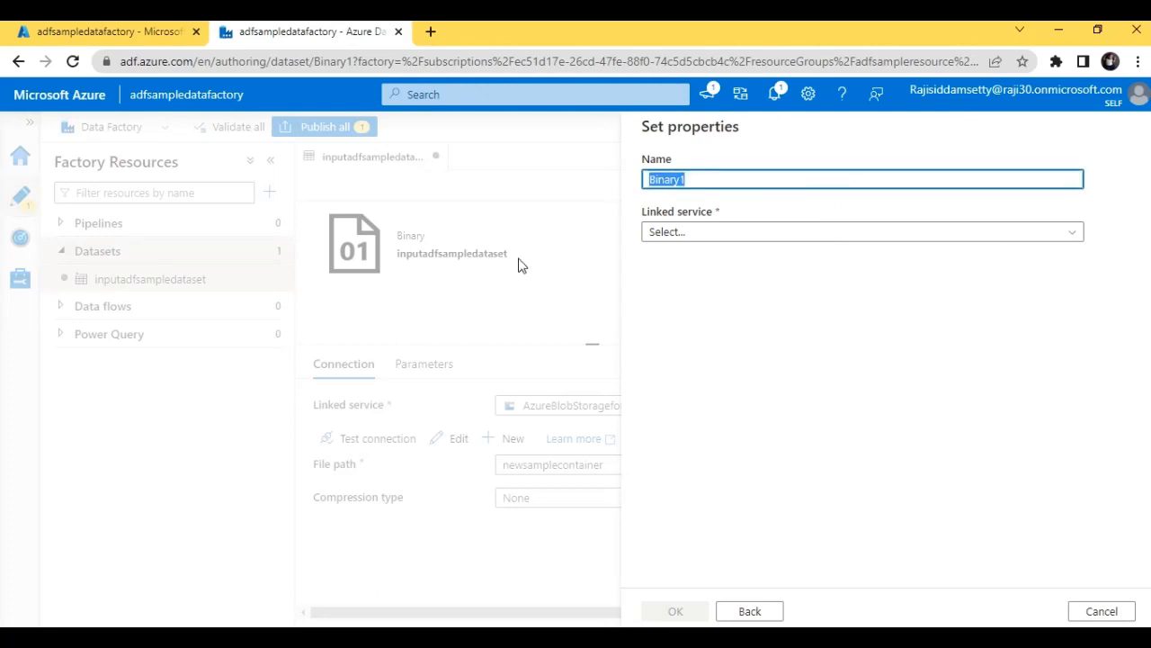
{"action": "type", "text": "c"}
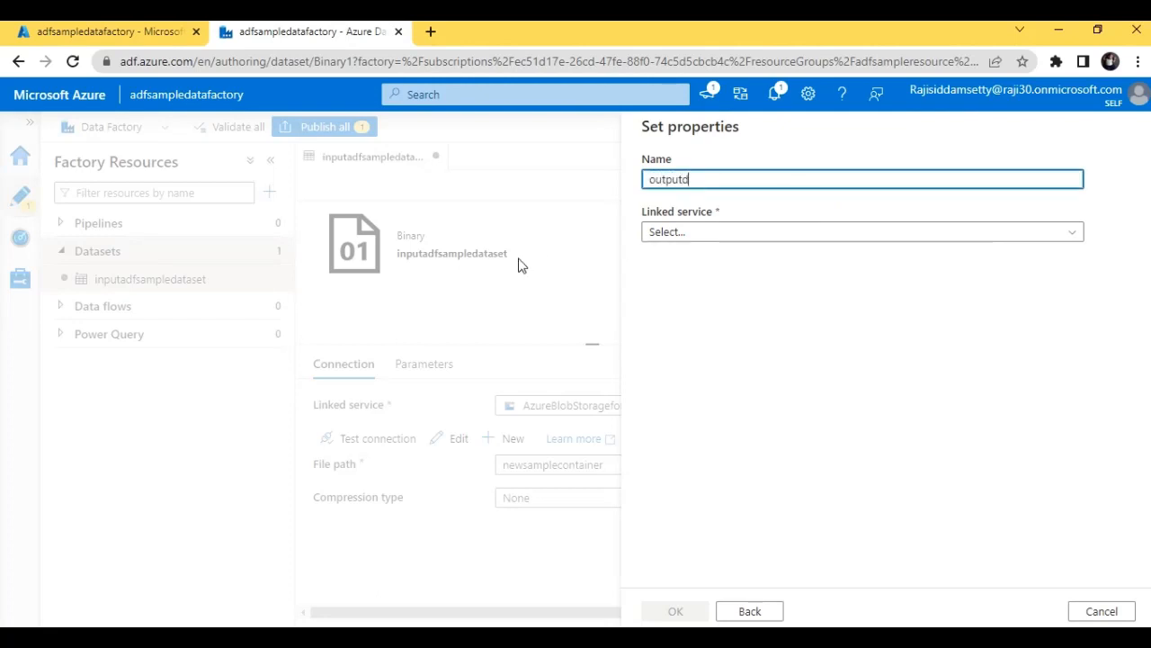
{"action": "type", "text": "utputdataset"}
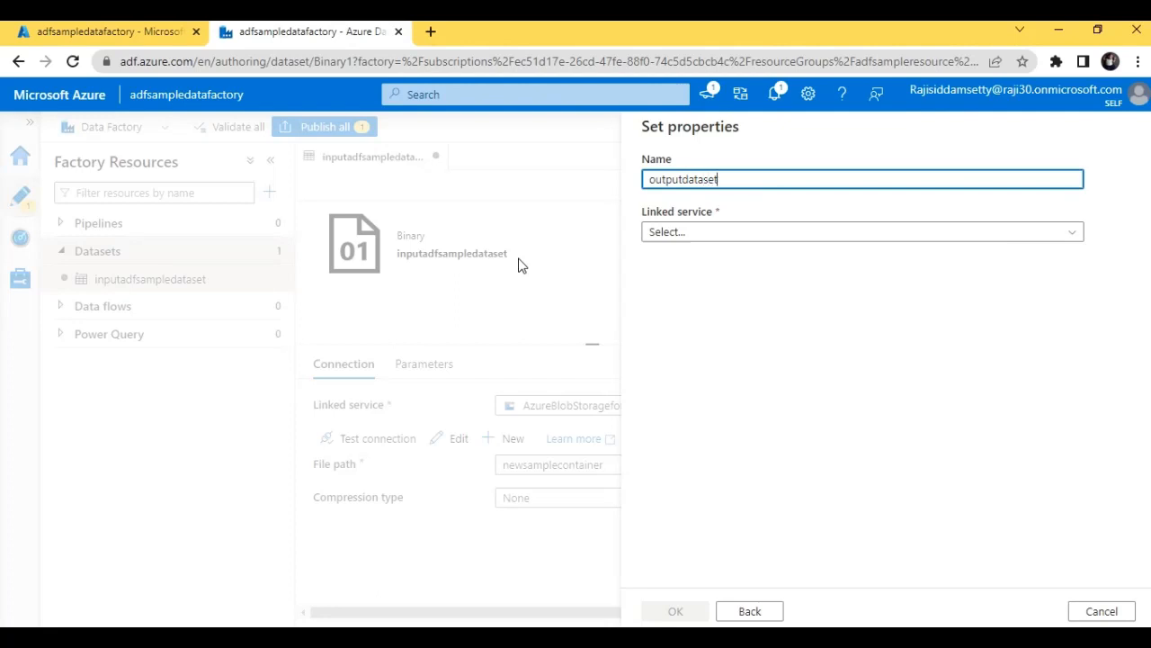
Set the second dataset's linked service to AzureBlobStorageforsampleadf and select newsamplecontainer as its file path container.
{"action": "left_click", "coordinate": [684, 232]}
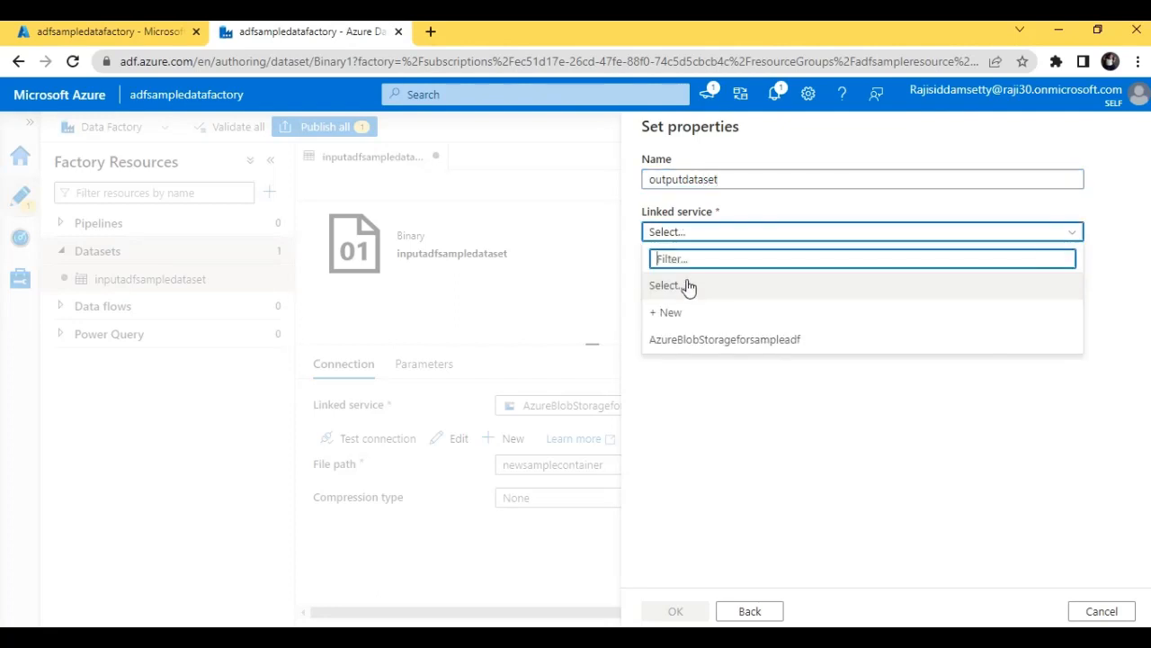
{"action": "left_click", "coordinate": [683, 339]}
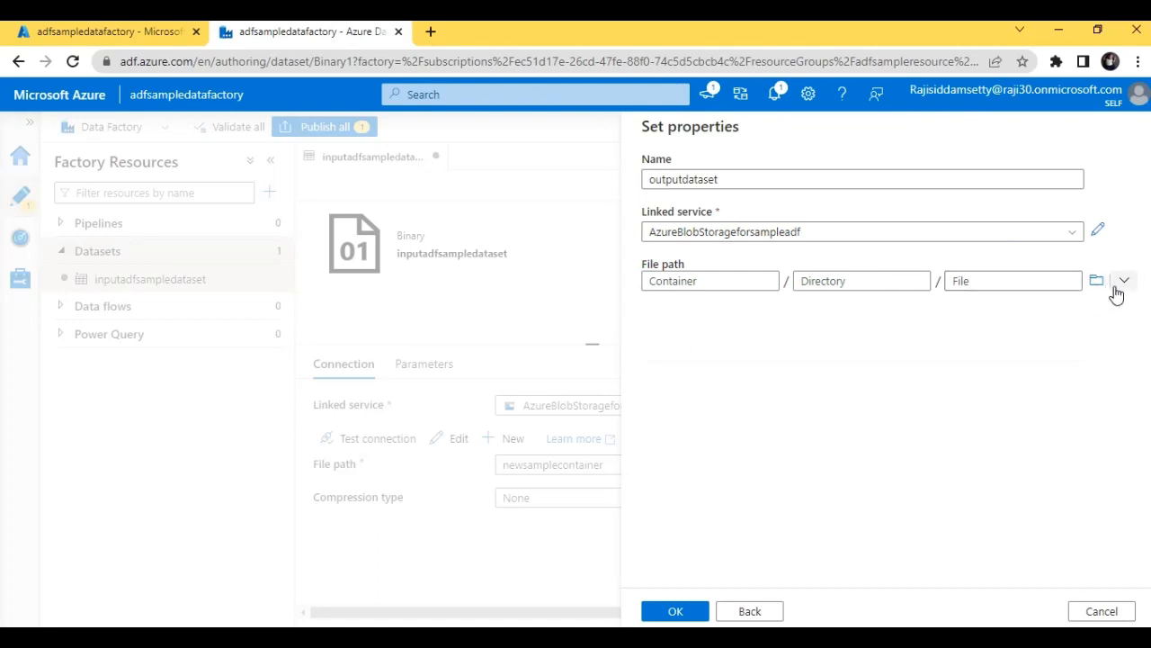
{"action": "left_click", "coordinate": [671, 281]}
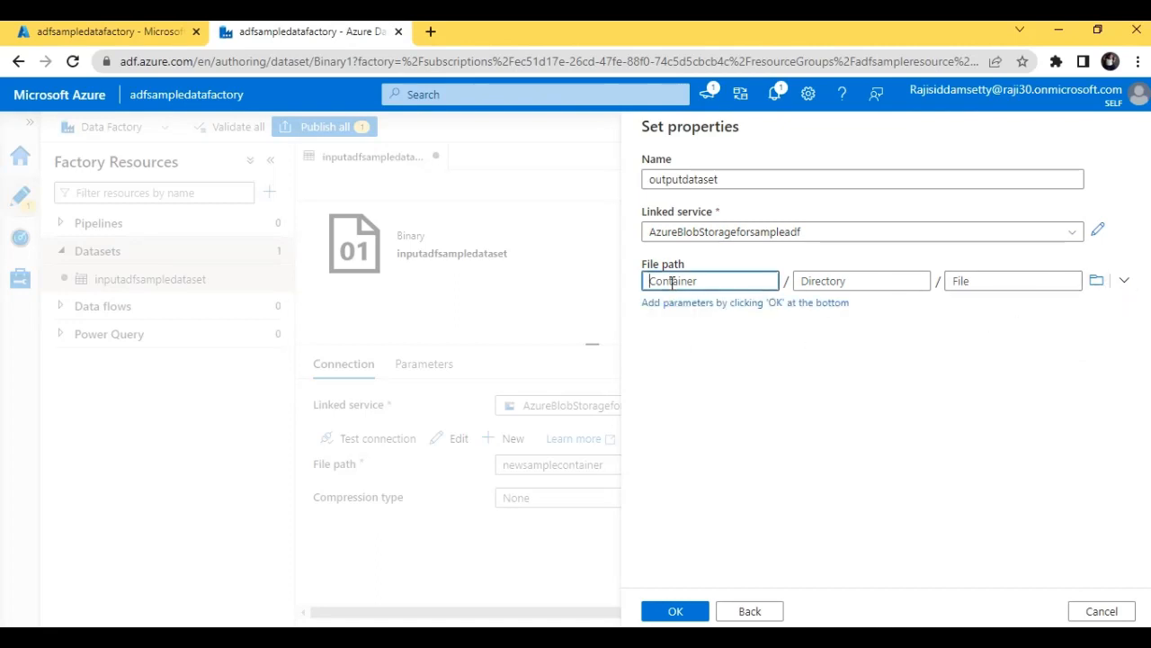
{"action": "left_click", "coordinate": [1097, 280]}
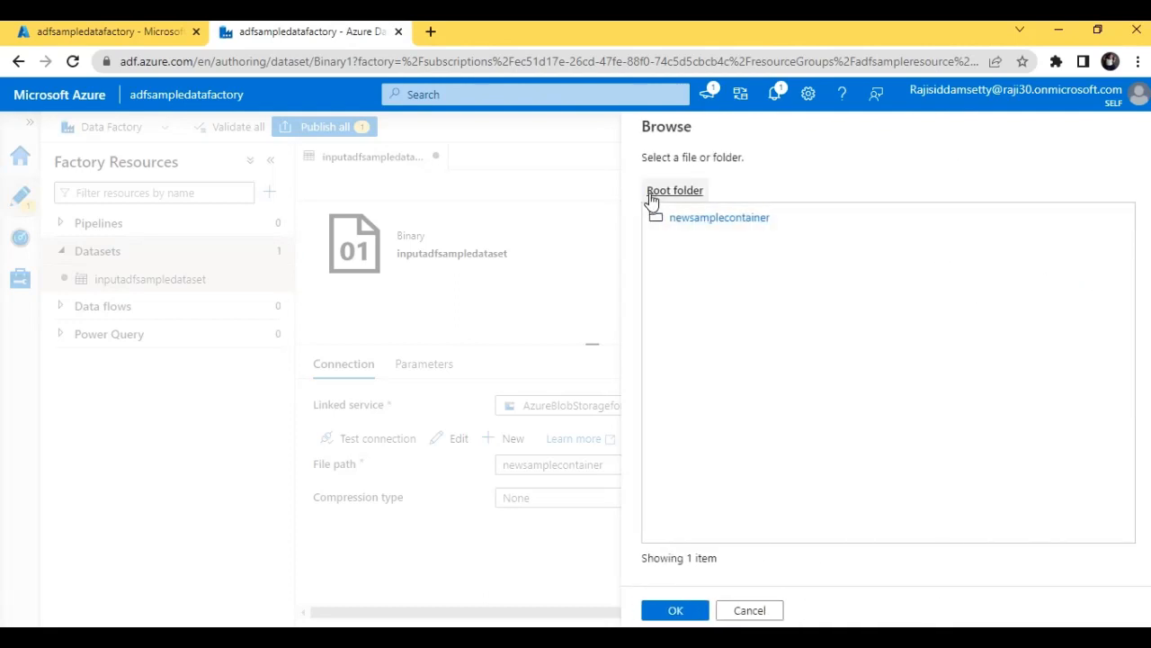
{"action": "left_click", "coordinate": [689, 220]}
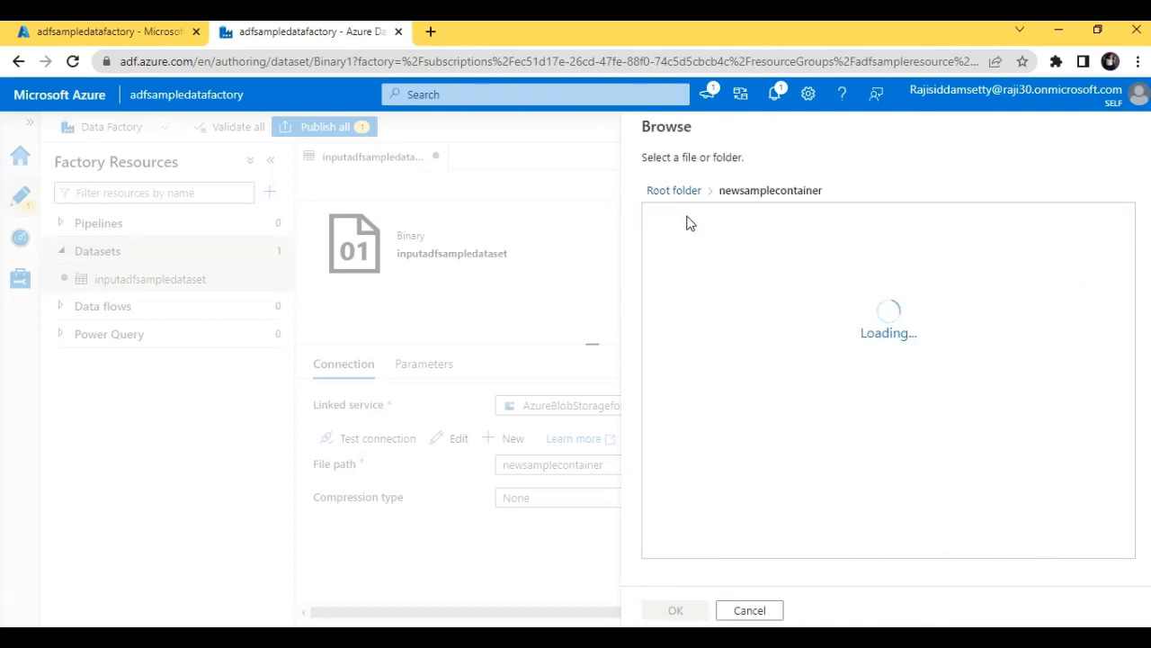
{"action": "left_click", "coordinate": [744, 610]}
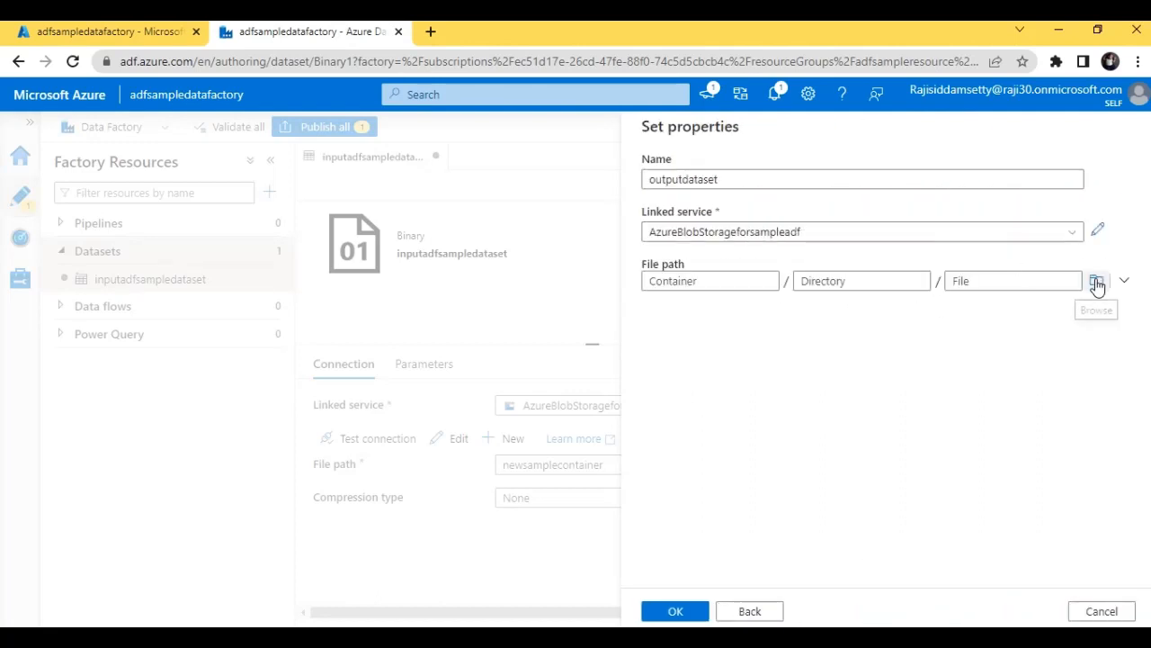
{"action": "left_click", "coordinate": [1096, 283]}
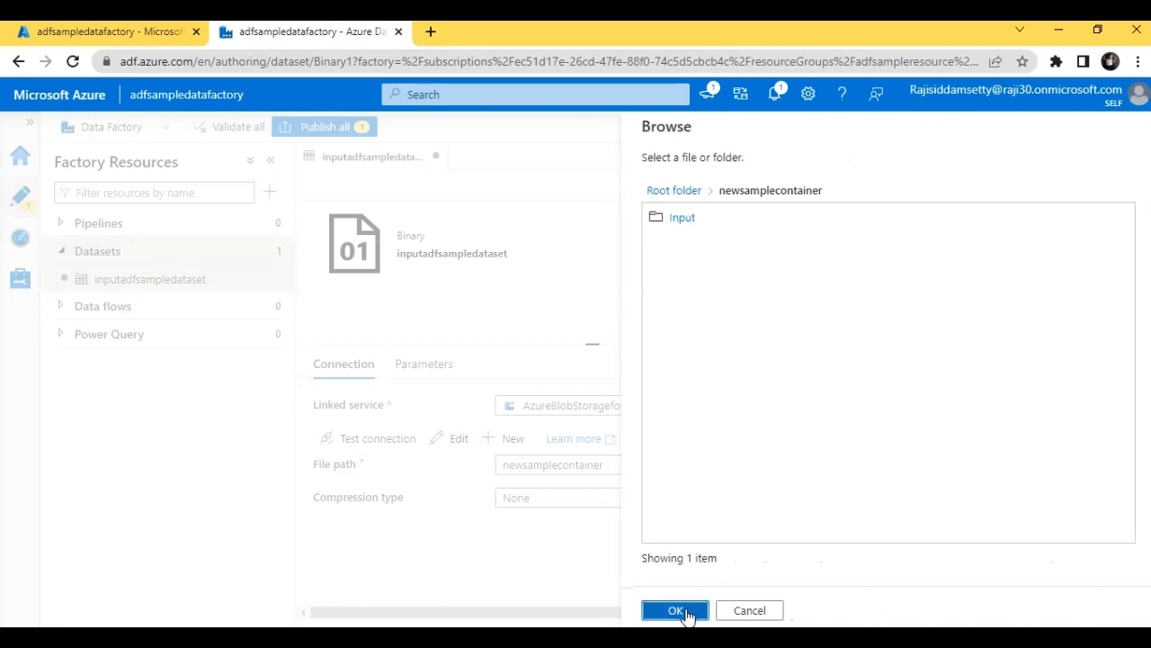
{"action": "left_click", "coordinate": [676, 612]}
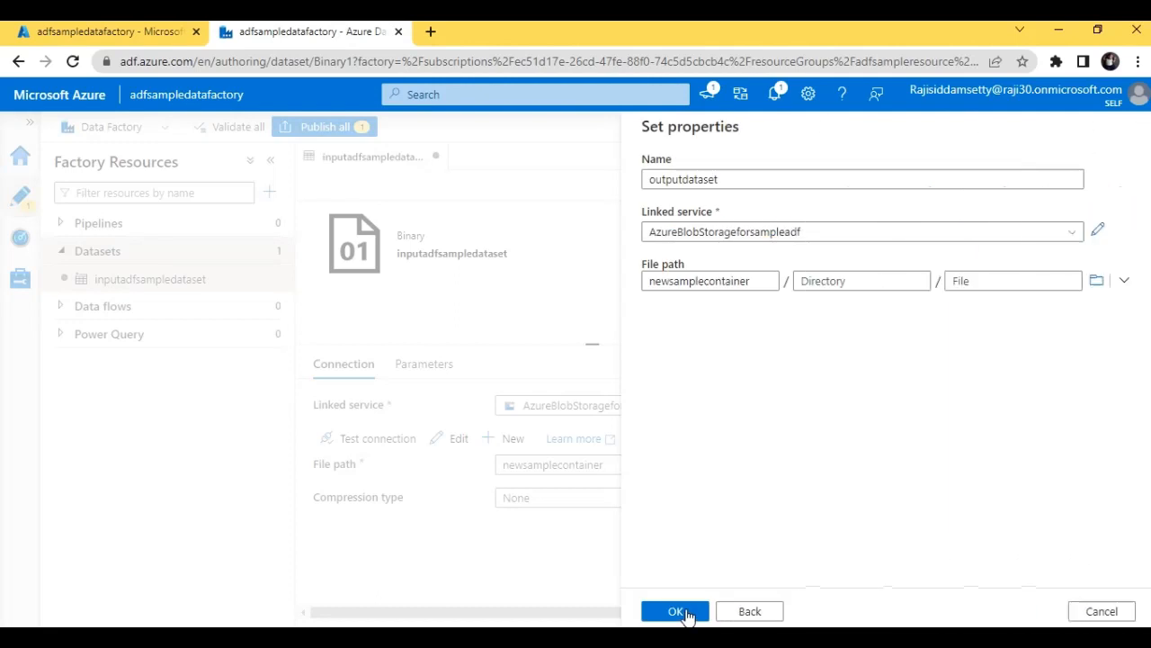
Browse newsamplecontainer for the file path, cancel the browsing, and go back to the data store selection.
{"action": "left_click", "coordinate": [1095, 283]}
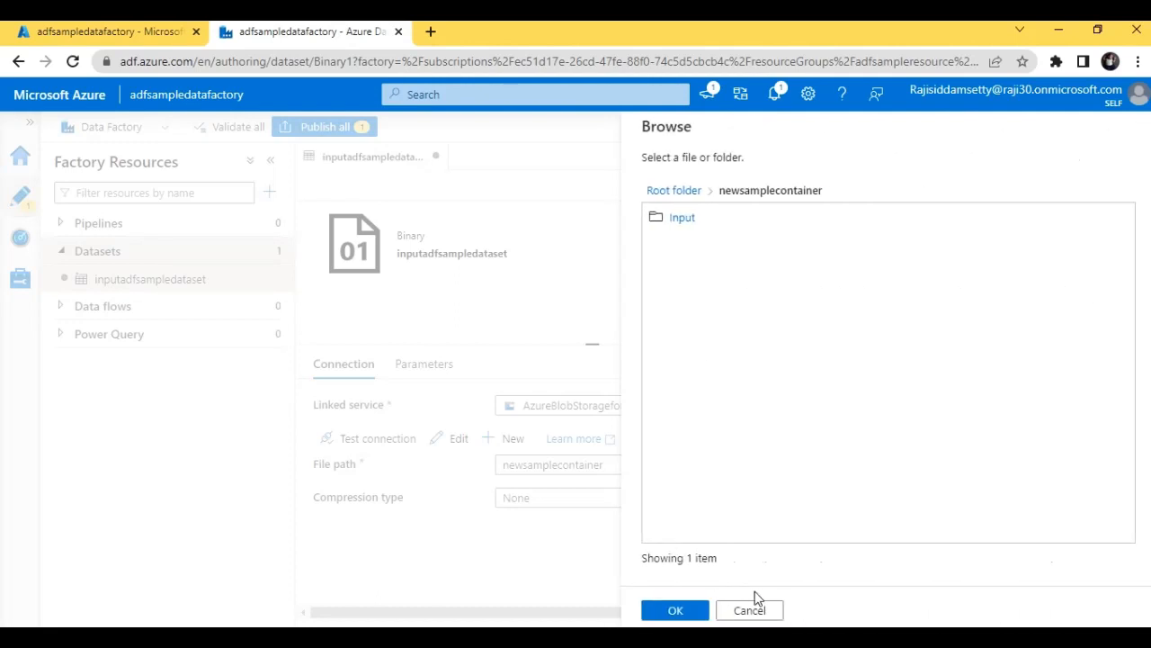
{"action": "left_click", "coordinate": [751, 609]}
{"action": "left_click", "coordinate": [758, 611]}
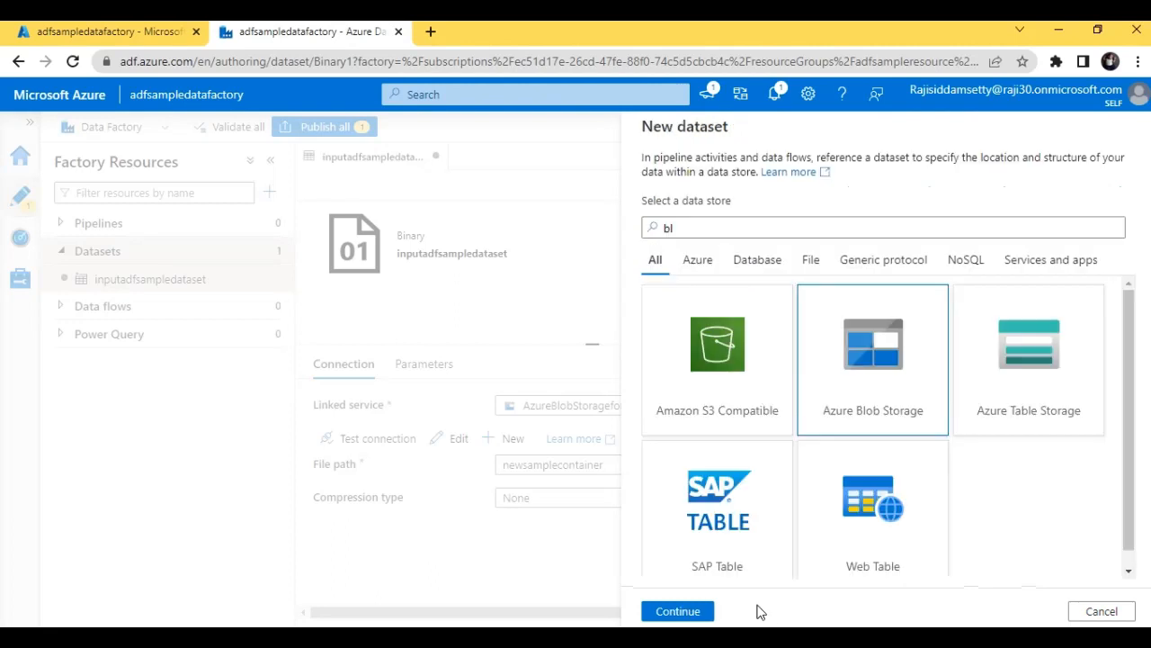
Choose Azure Blob Storage as the second dataset's data store and Binary as its format.
{"action": "double_click", "coordinate": [813, 359]}
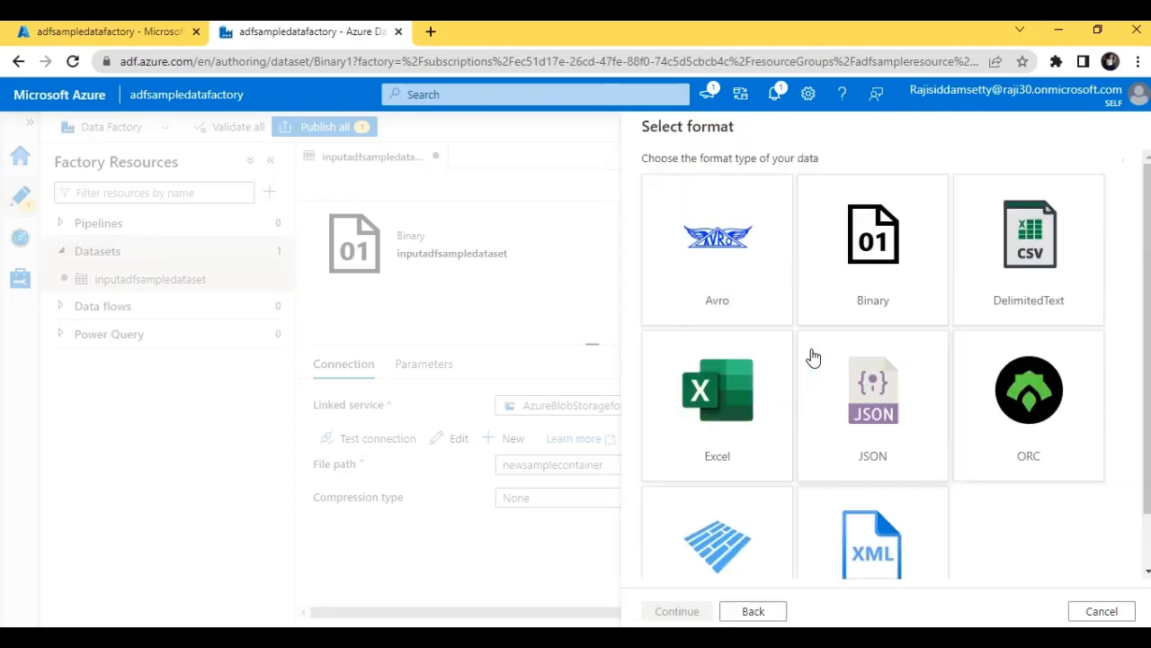
{"action": "left_click", "coordinate": [881, 268]}
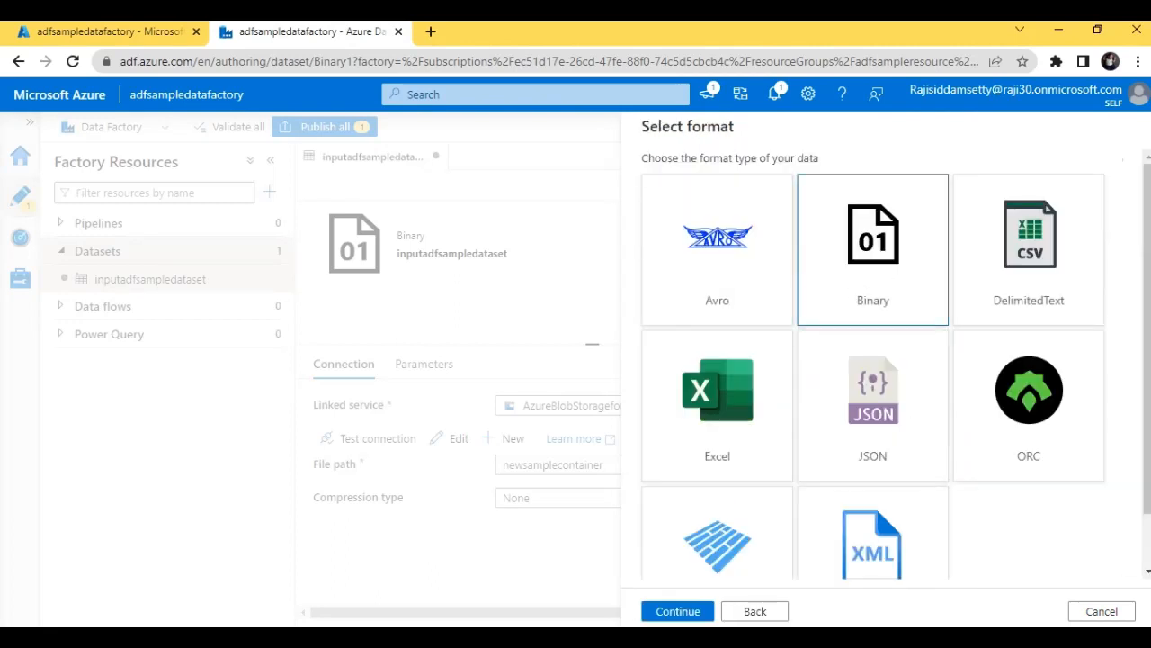
{"action": "left_click", "coordinate": [662, 611]}
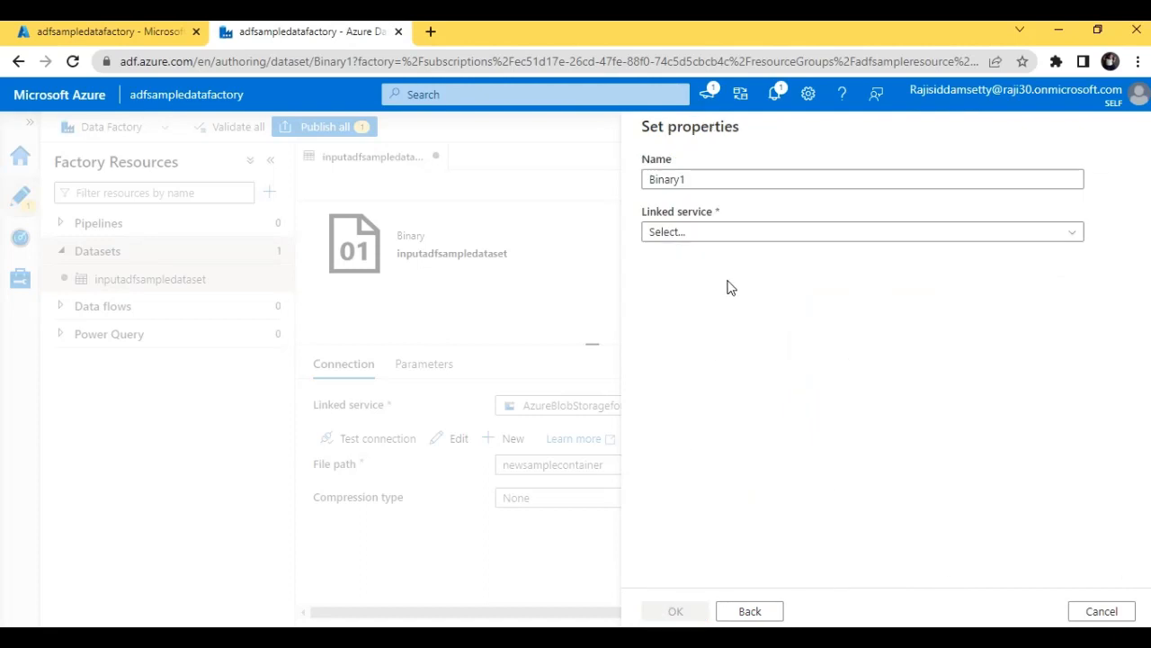
Name the new binary dataset outputdataset and set its linked service to AzureBlobStorageforsampleadf.
{"action": "left_click", "coordinate": [712, 175]}
{"action": "left_click_drag", "start_coordinate": [712, 175], "coordinate": [388, 278]}
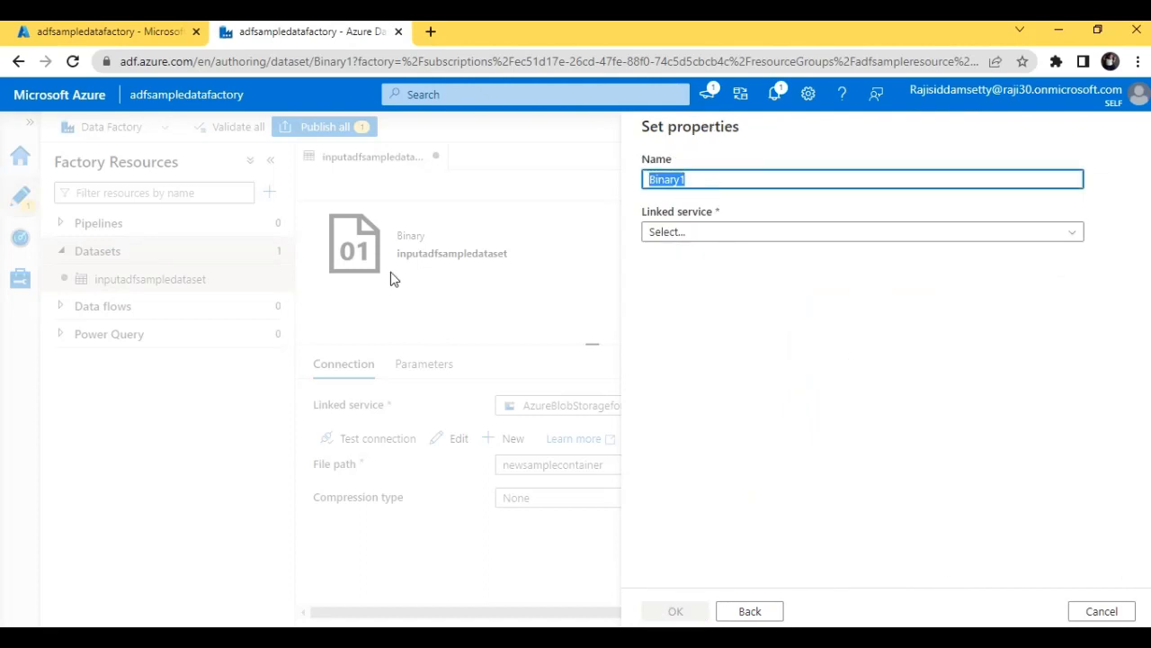
{"action": "type", "text": "c"}
{"action": "type", "text": "utputdataset"}
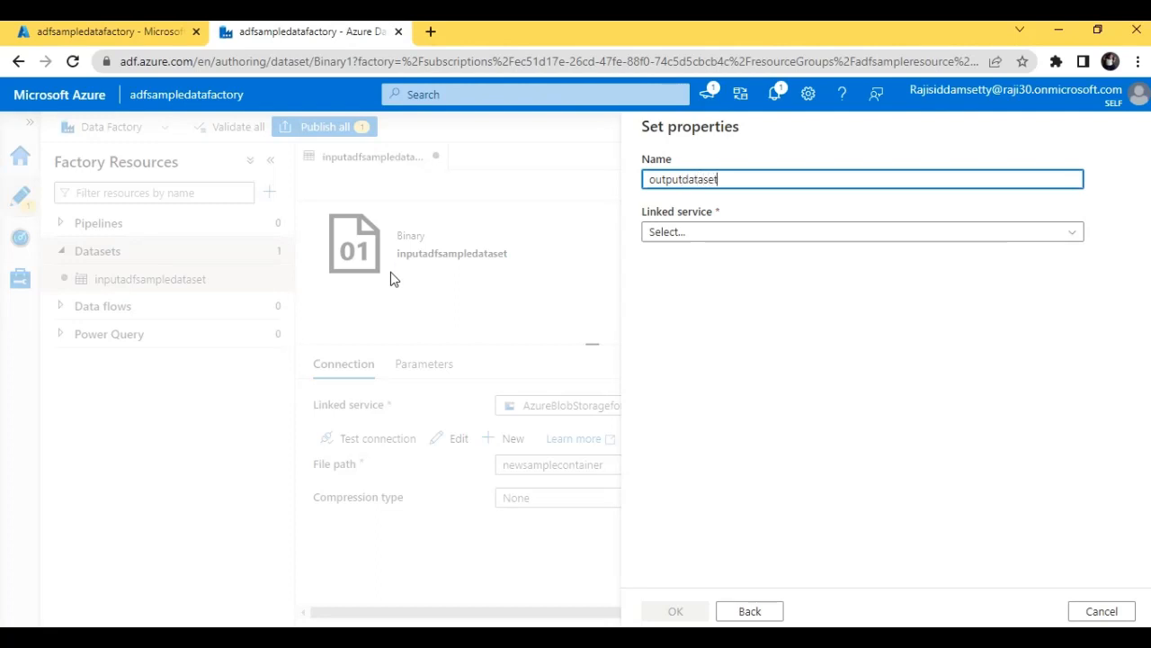
{"action": "left_click", "coordinate": [668, 239]}
{"action": "left_click", "coordinate": [684, 340]}
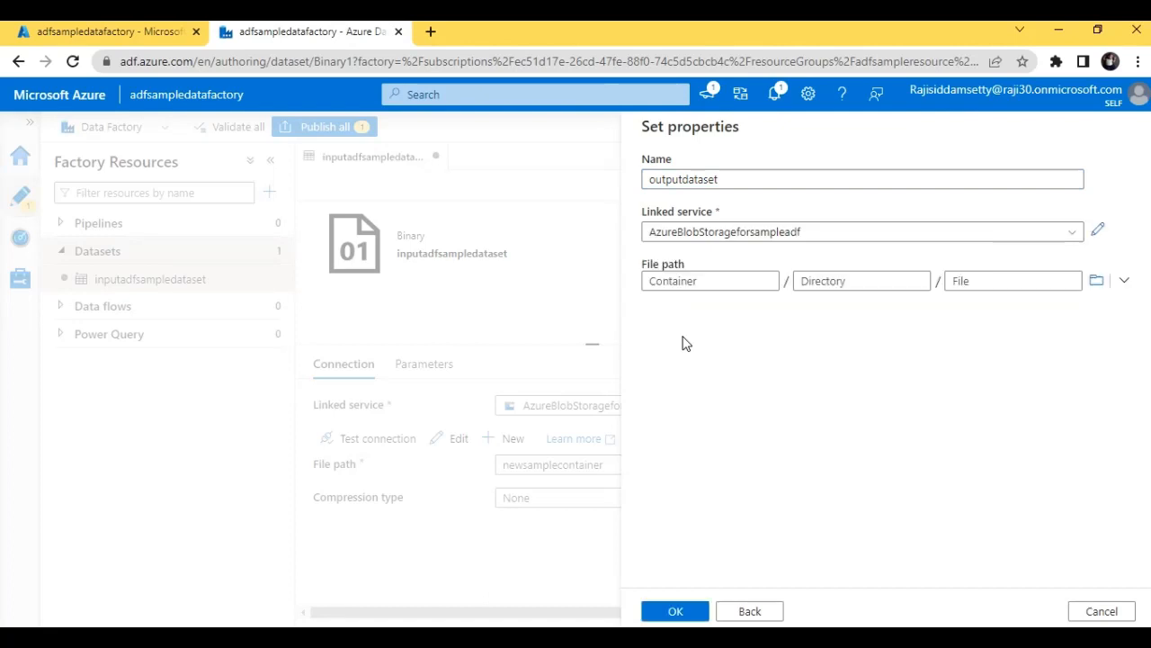
Set outputdataset's file path to newsamplecontainer with the directory Output, and create the dataset.
{"action": "left_click", "coordinate": [1096, 281]}
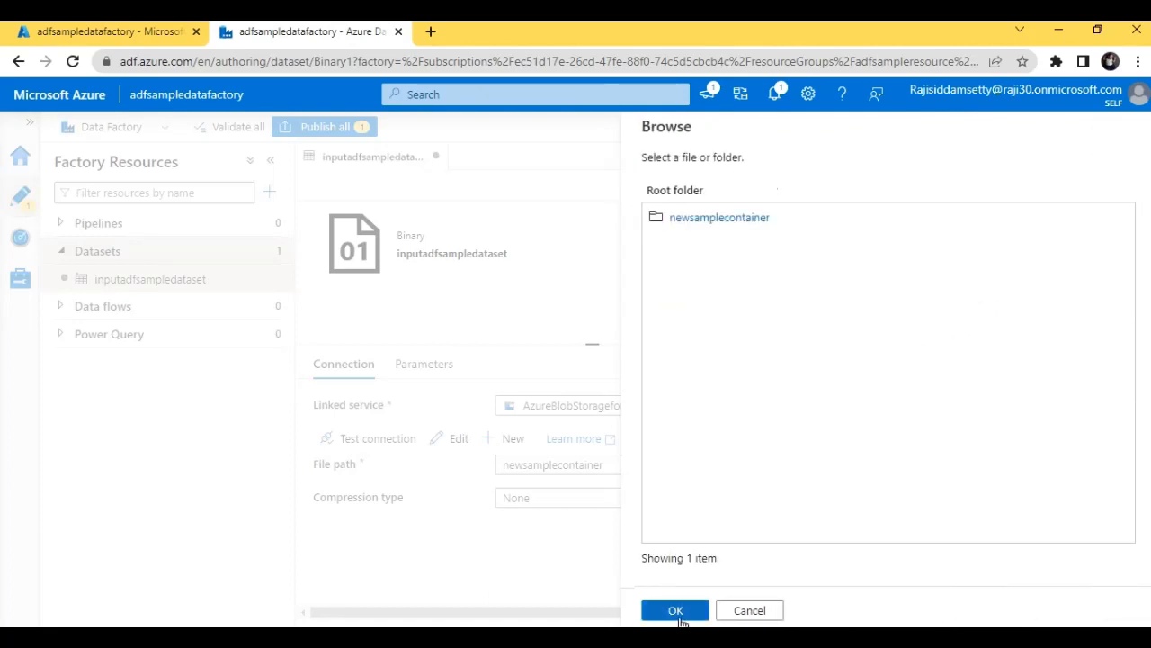
{"action": "left_click", "coordinate": [676, 611]}
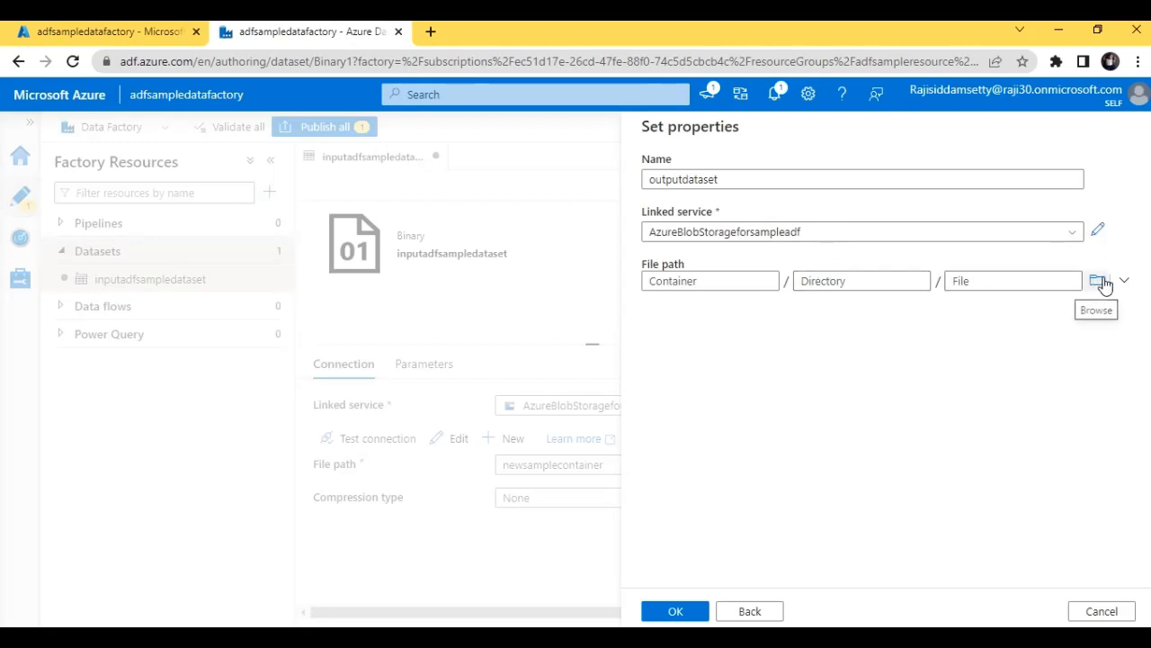
{"action": "left_click", "coordinate": [1103, 284]}
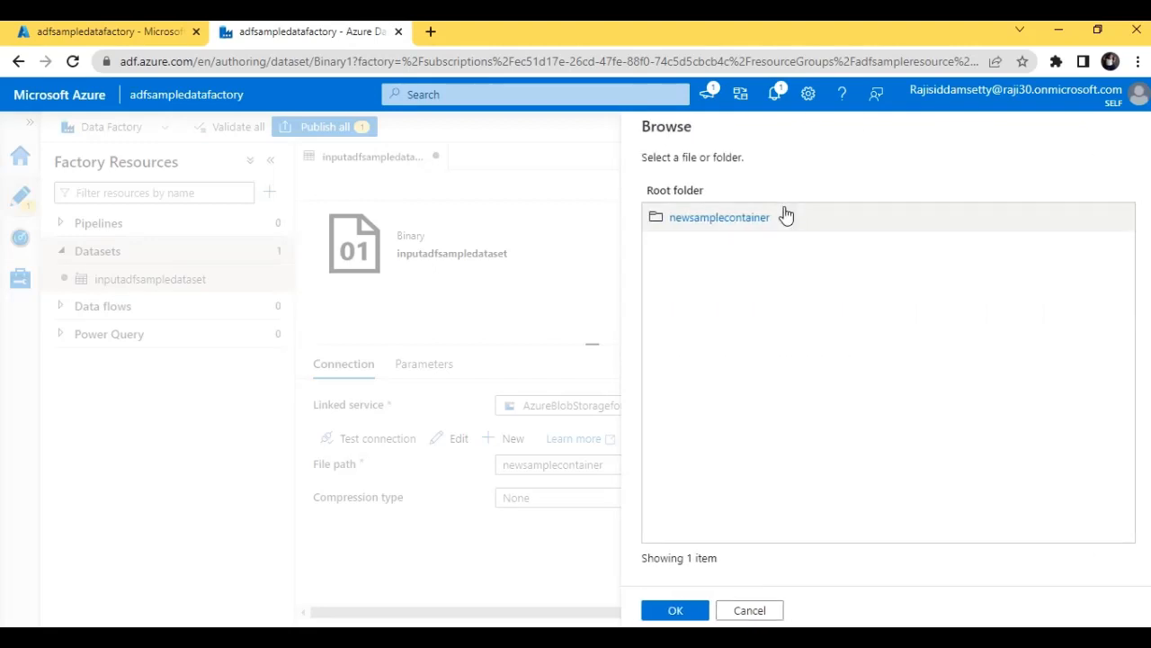
{"action": "left_click", "coordinate": [675, 611]}
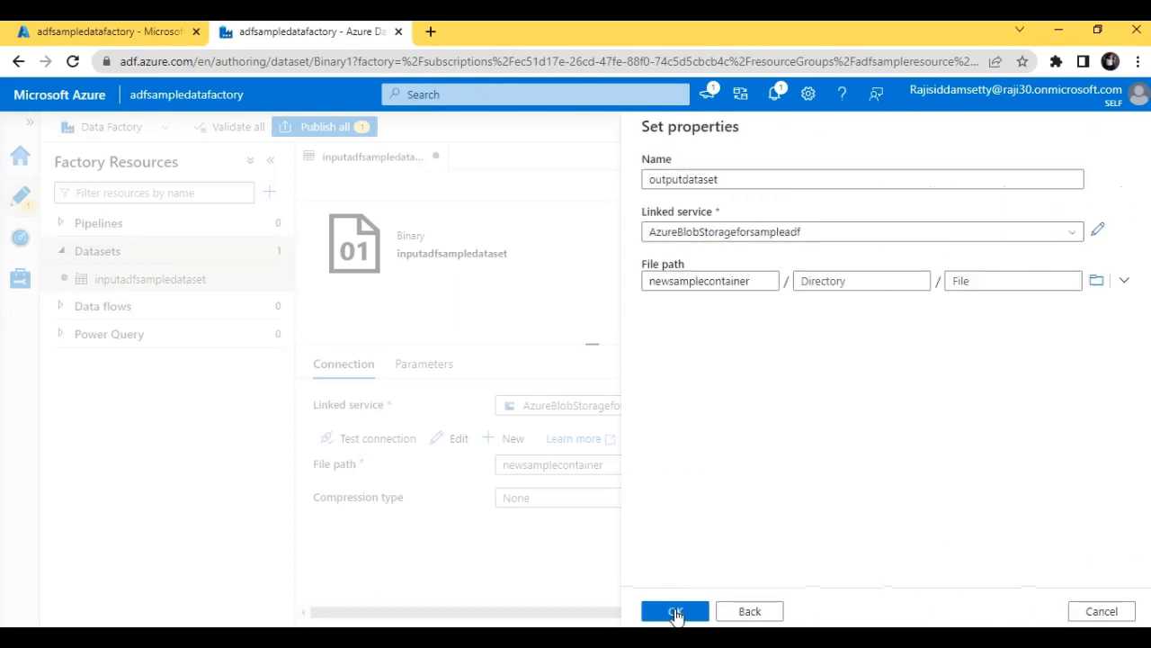
{"action": "left_click", "coordinate": [840, 279]}
{"action": "type", "text": "c"}
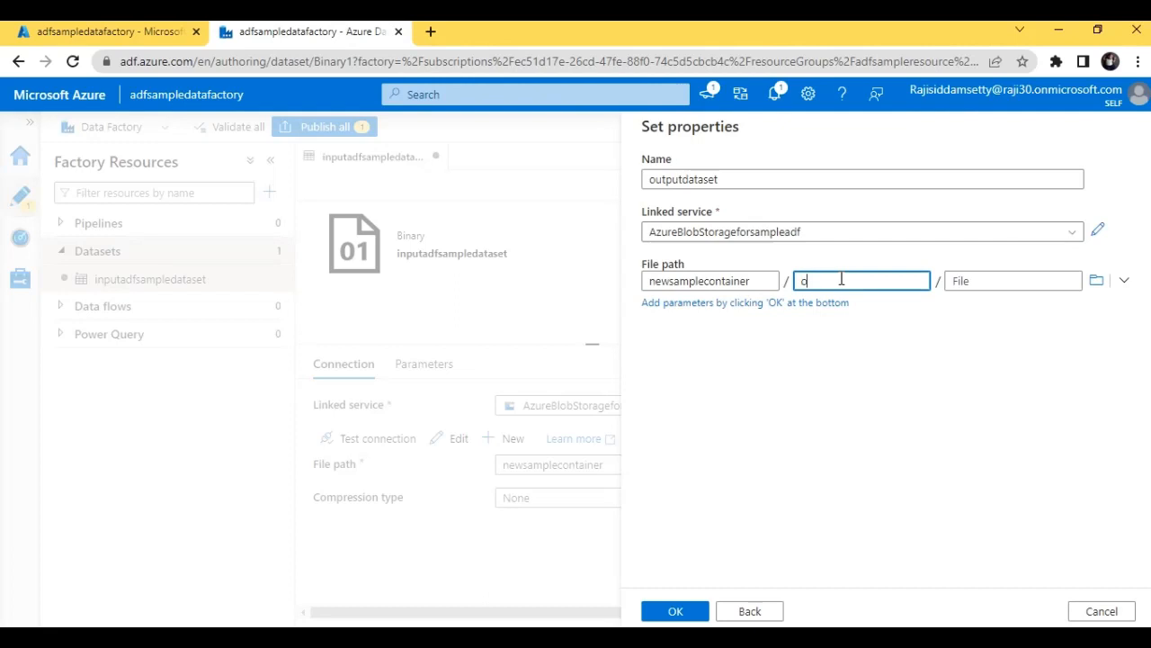
{"action": "key", "text": "BackSpace"}
{"action": "type", "text": "Output"}
{"action": "left_click", "coordinate": [676, 612]}
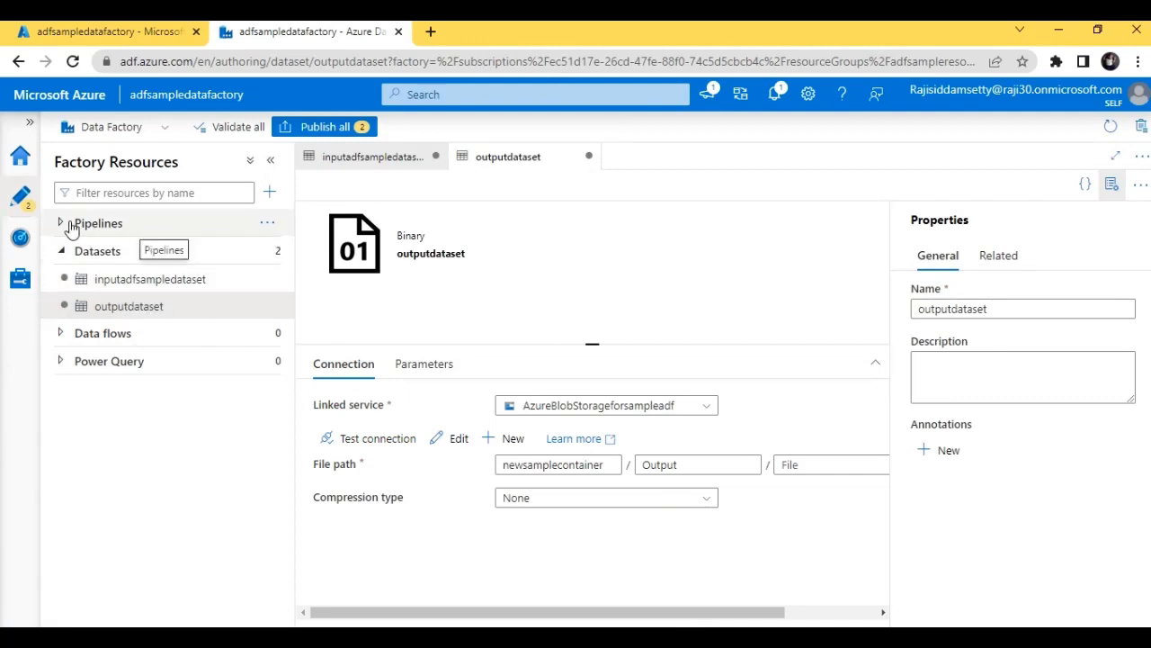
Create a new pipeline in the factory resources.
{"action": "left_click", "coordinate": [65, 225]}
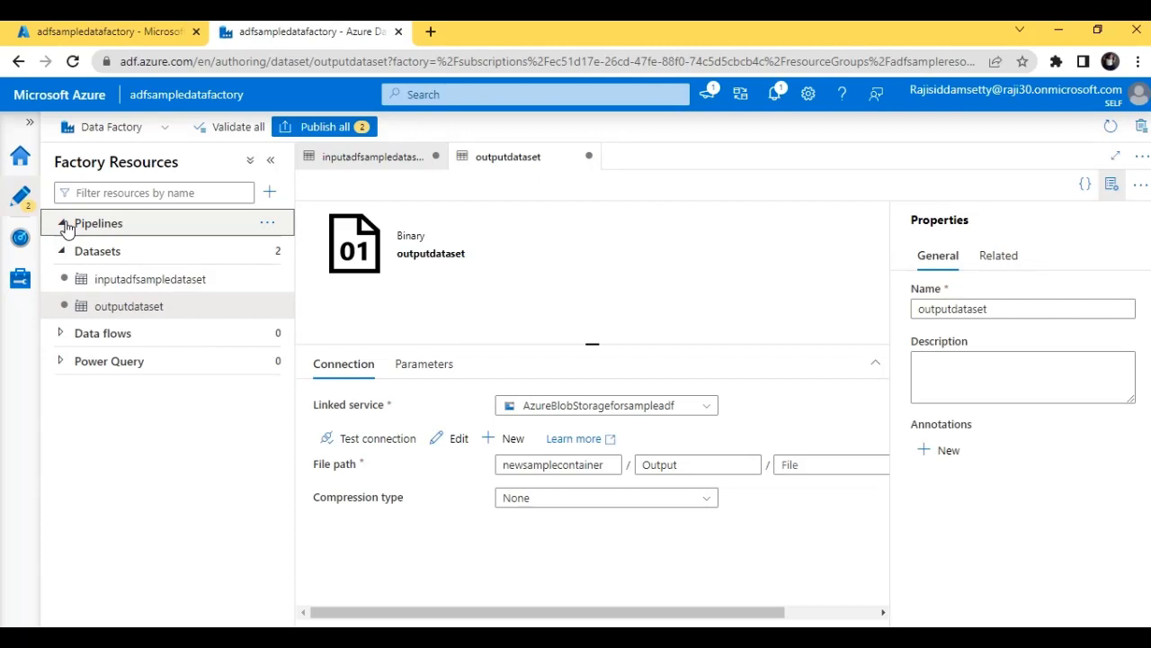
{"action": "left_click", "coordinate": [65, 225]}
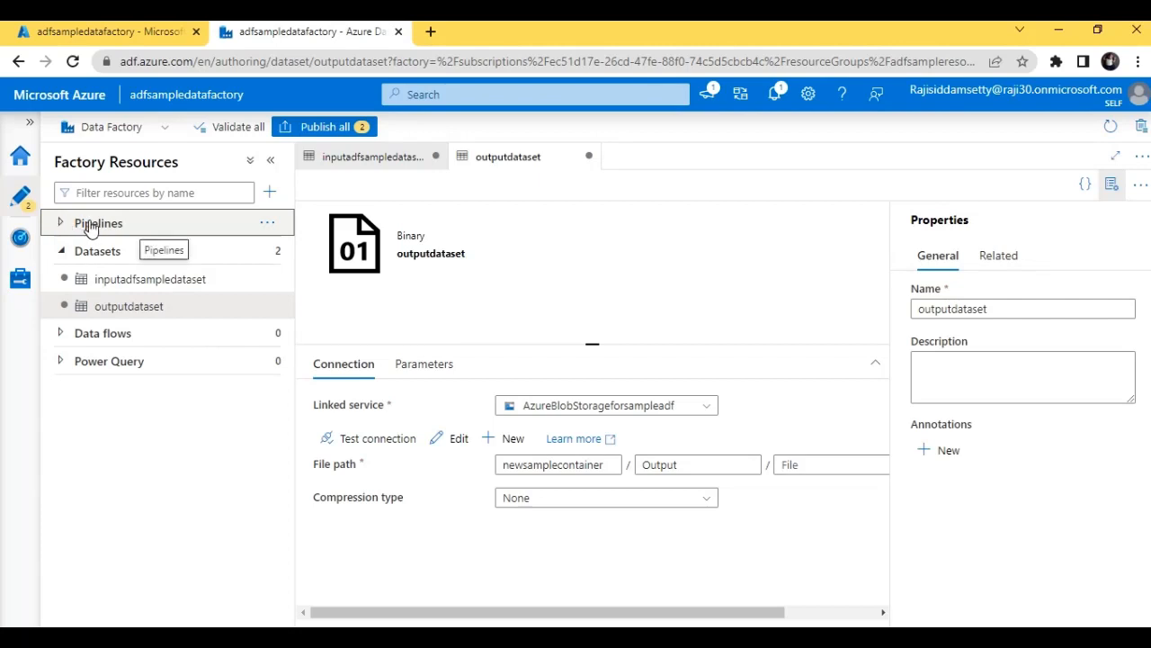
{"action": "left_click", "coordinate": [266, 224]}
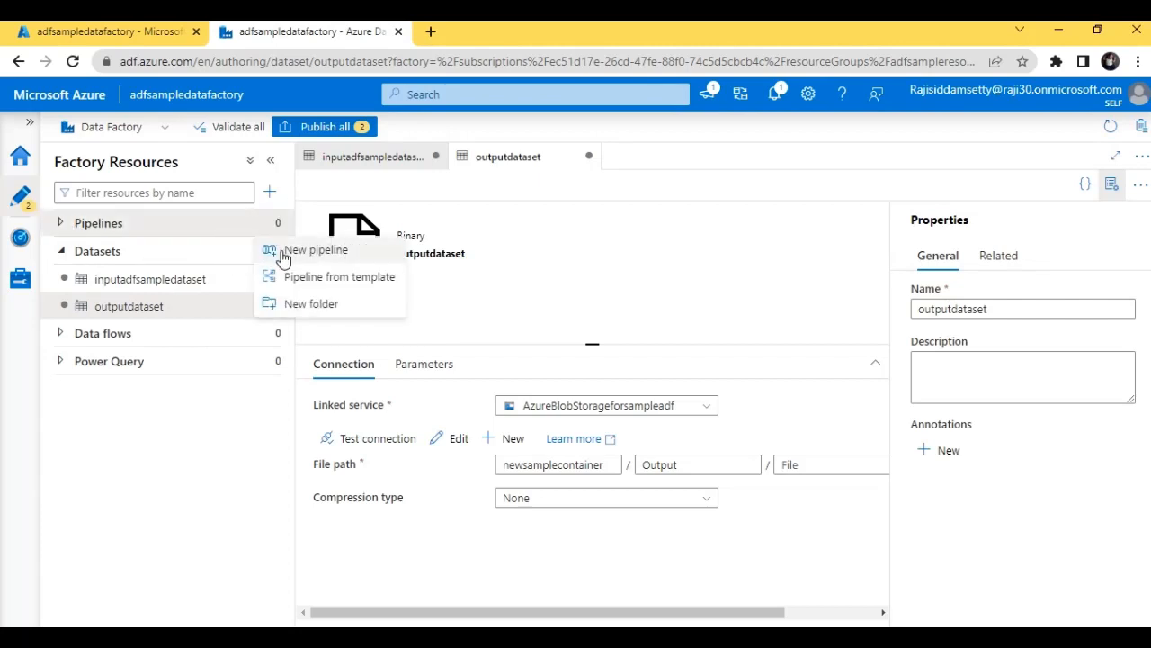
{"action": "left_click", "coordinate": [281, 258]}
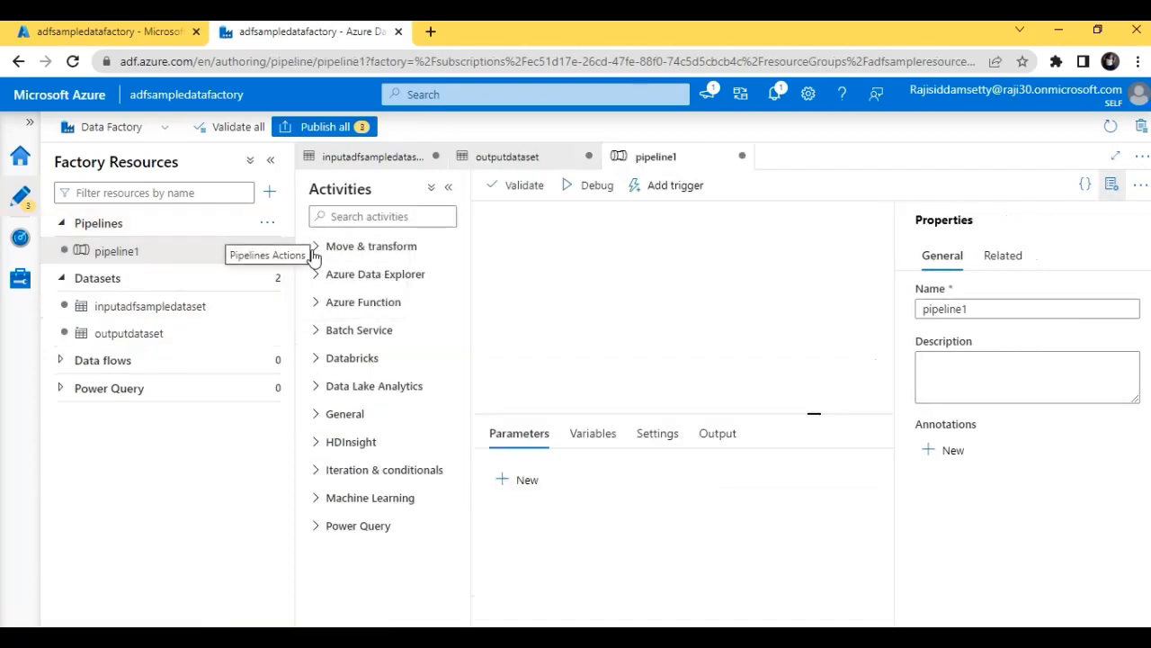
Add a Copy data activity from the Move & transform group to the pipeline canvas.
{"action": "left_click", "coordinate": [323, 252]}
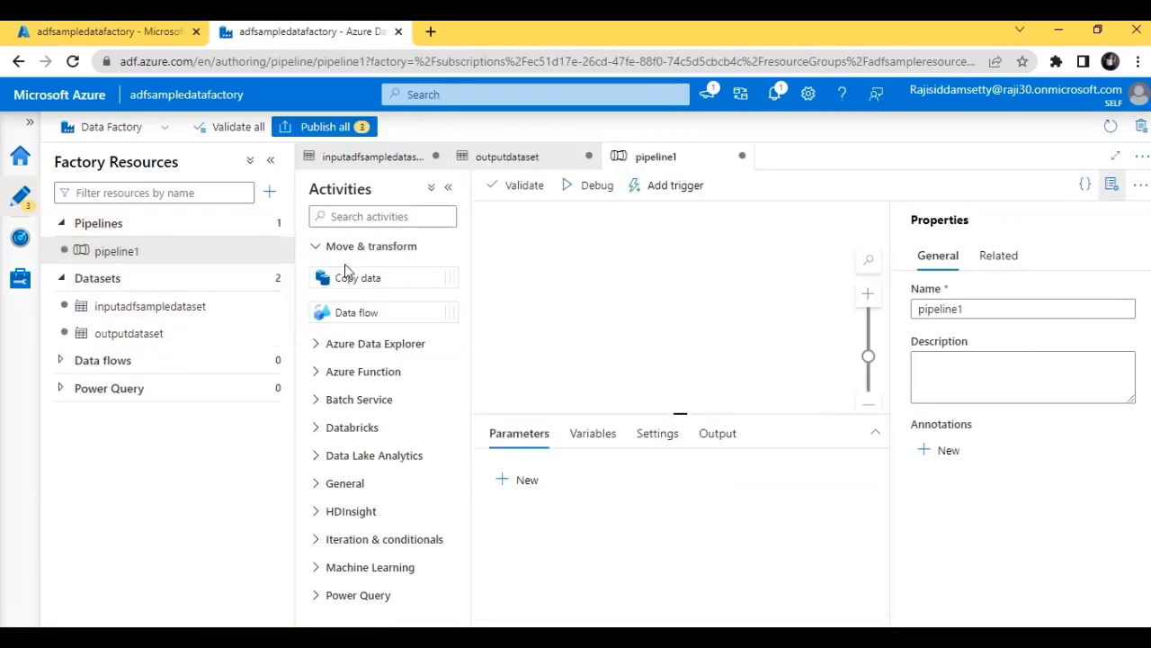
{"action": "left_click_drag", "start_coordinate": [352, 276], "coordinate": [584, 293]}
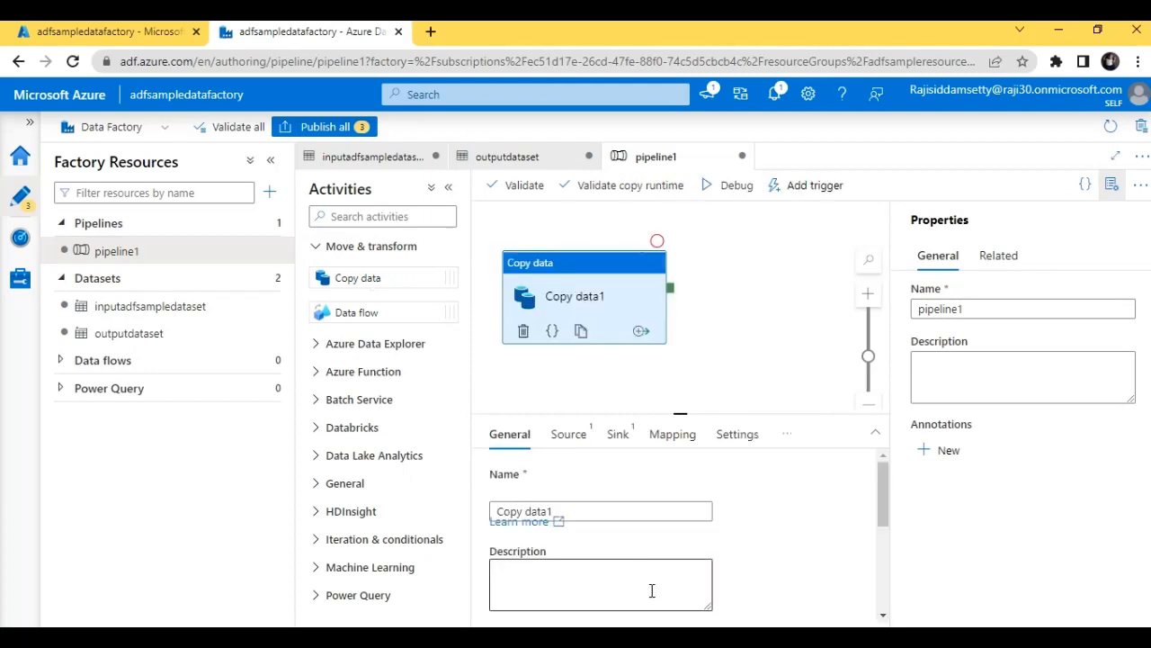
{"action": "mouse_move", "coordinate": [879, 482]}
{"action": "left_mouse_down"}
{"action": "mouse_move", "coordinate": [879, 525]}
{"action": "mouse_move", "coordinate": [873, 474]}
{"action": "left_mouse_up"}
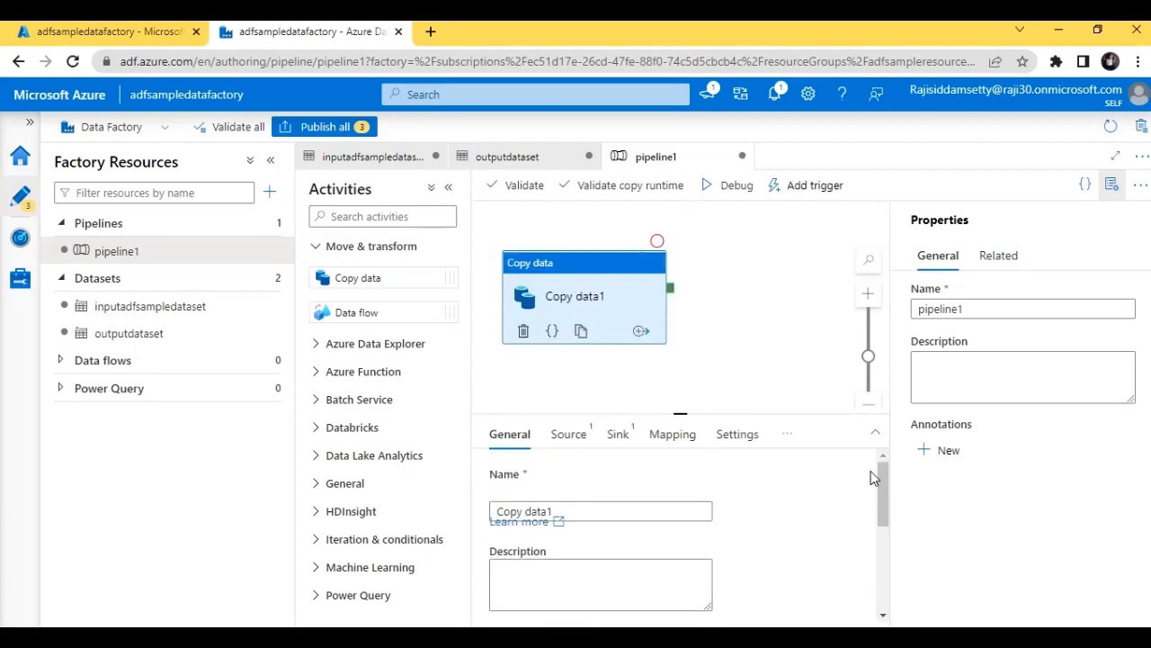
Set the Copy data activity's source dataset to inputadfsampledataset.
{"action": "left_click", "coordinate": [573, 442]}
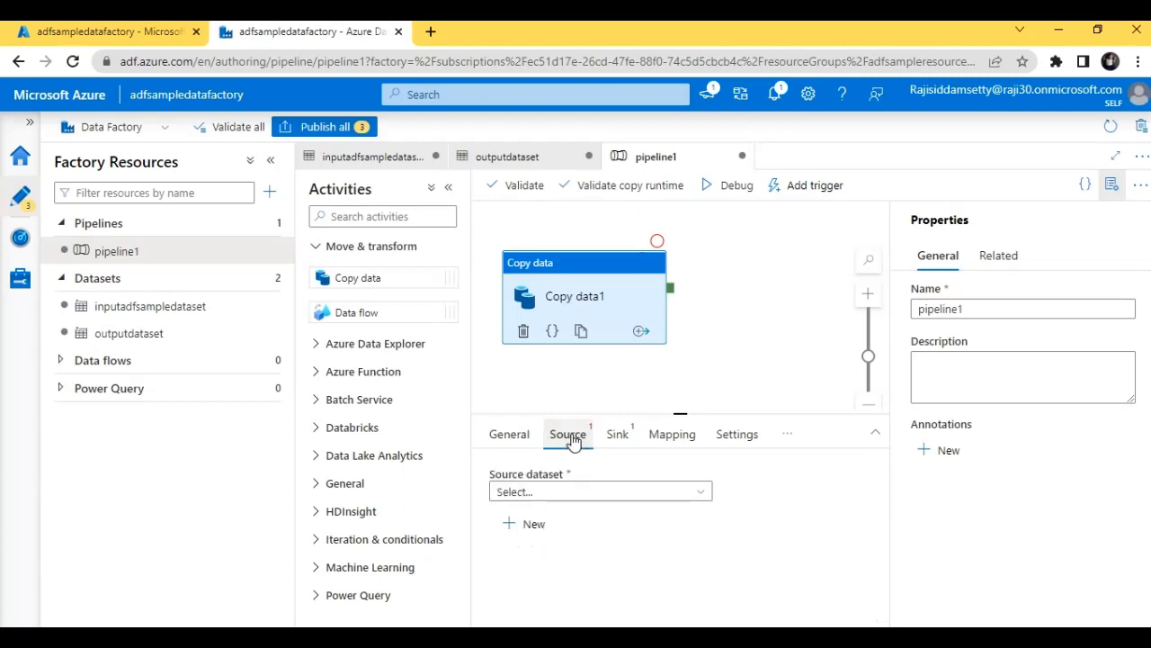
{"action": "left_click", "coordinate": [561, 501]}
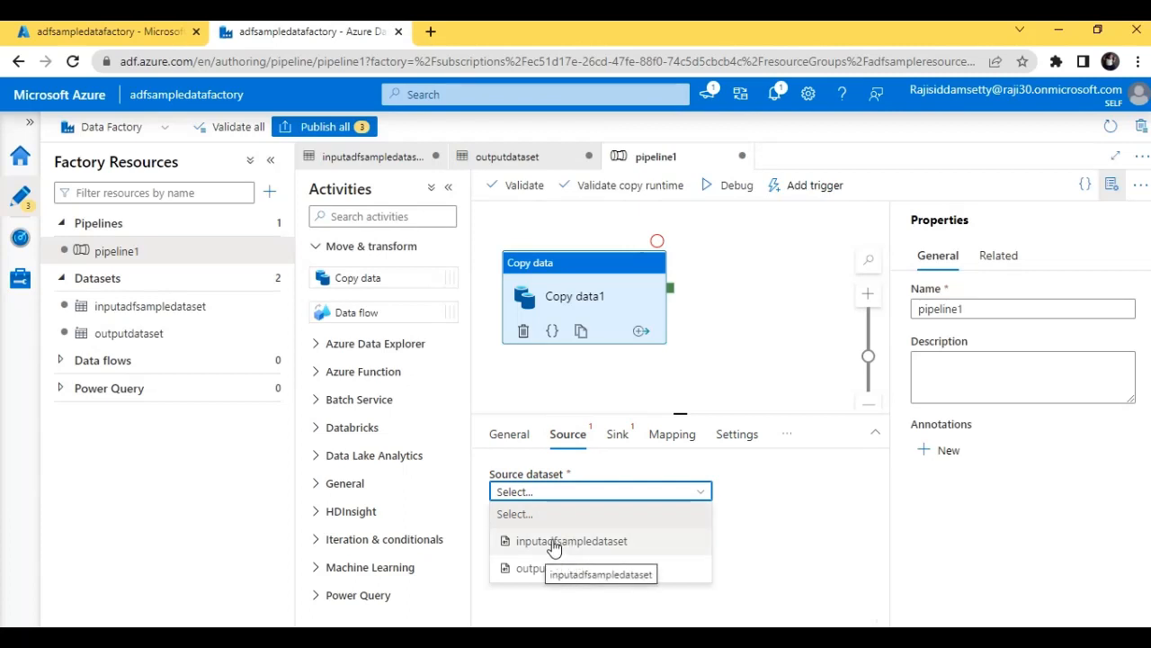
{"action": "left_click", "coordinate": [554, 543]}
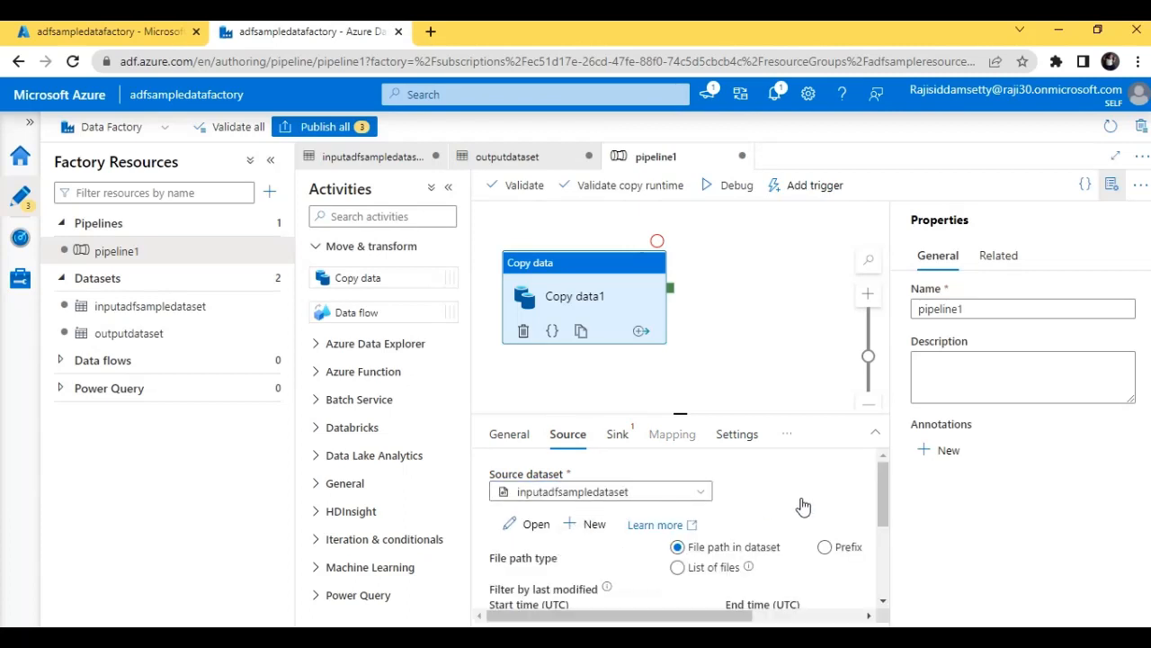
{"action": "scroll", "coordinate": [880, 503], "scroll_direction": "down", "scroll_amount": 1}
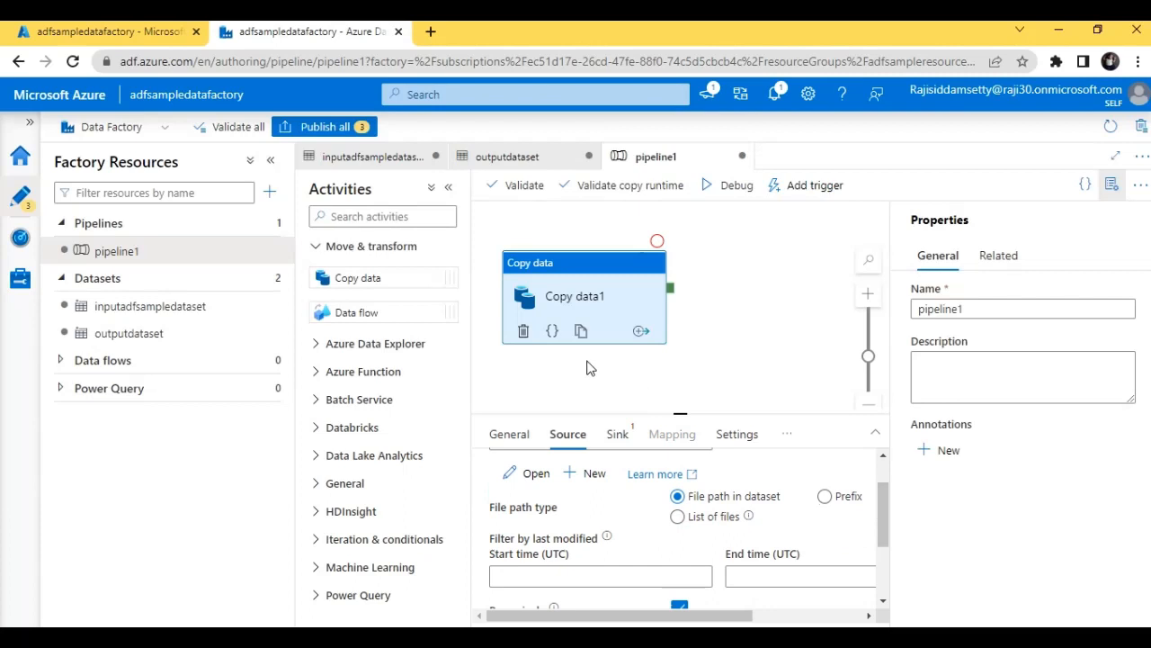
Set the Copy data activity's sink dataset to outputdataset.
{"action": "left_click", "coordinate": [620, 434]}
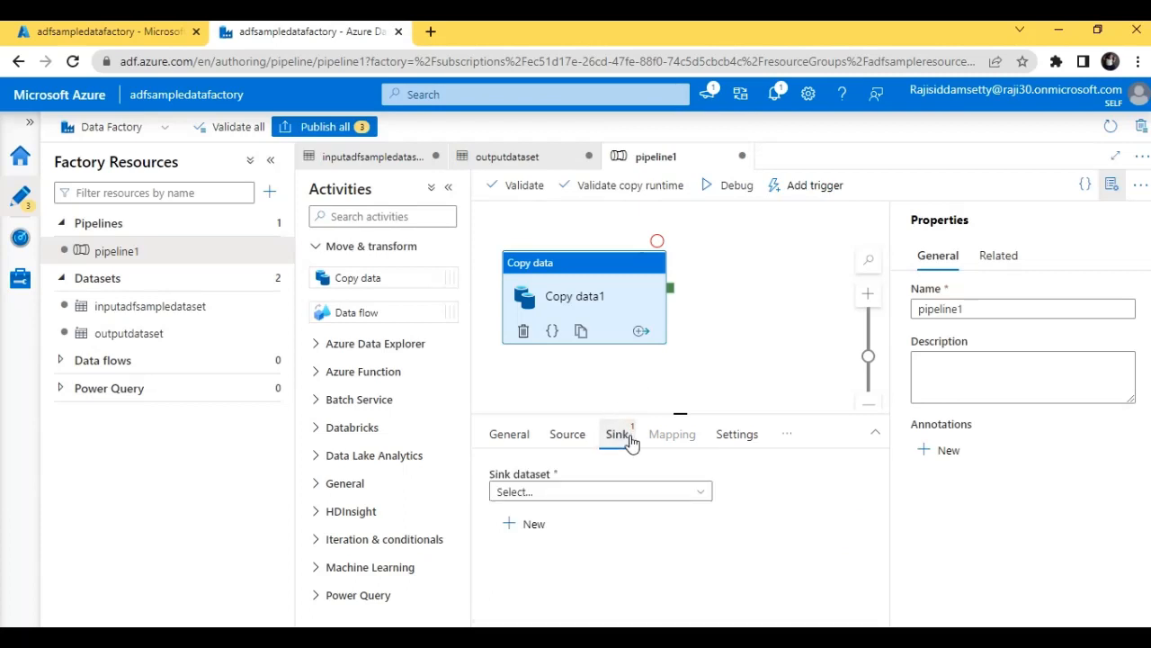
{"action": "left_click", "coordinate": [583, 500]}
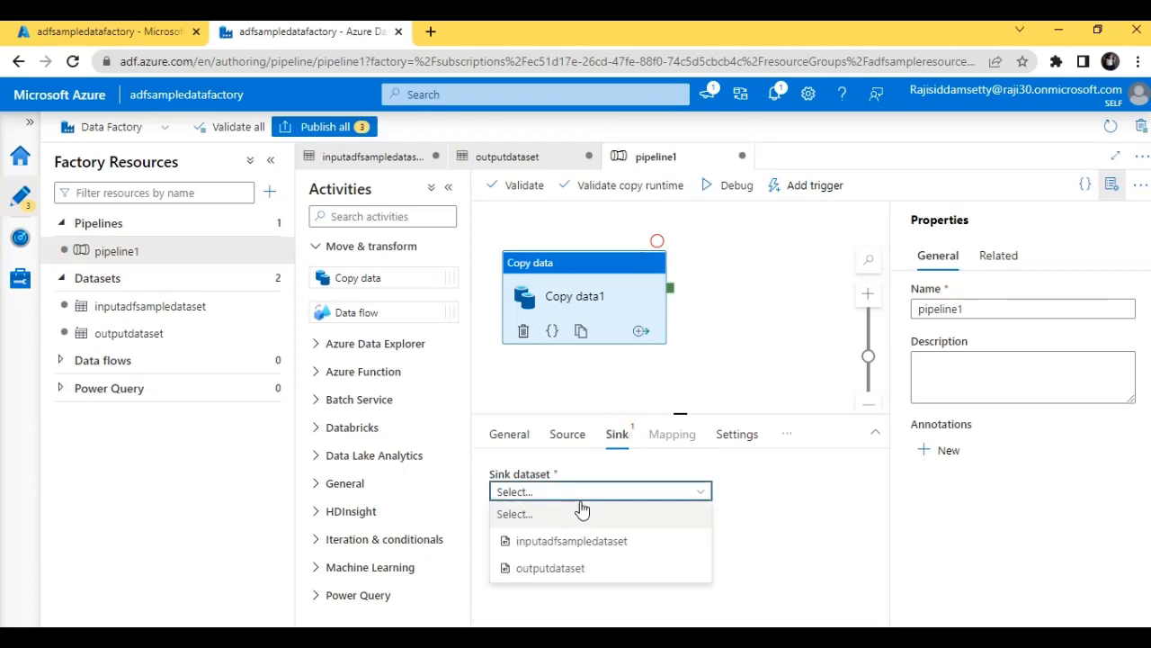
{"action": "left_click", "coordinate": [576, 568]}
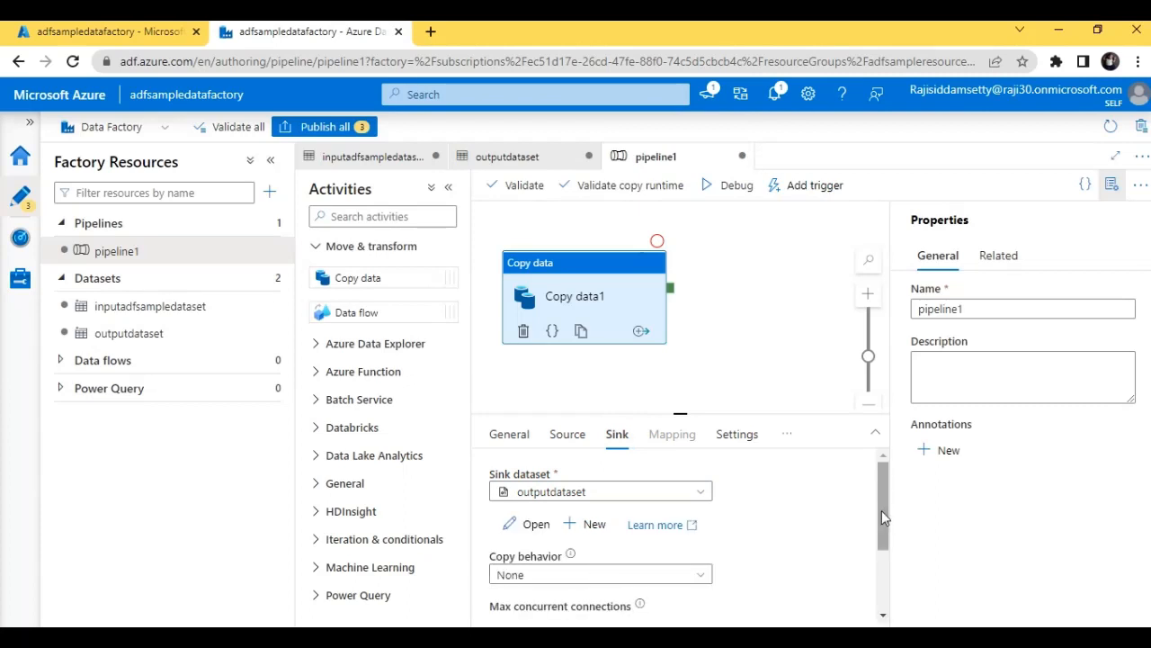
{"action": "mouse_move", "coordinate": [885, 516]}
{"action": "left_mouse_down"}
{"action": "mouse_move", "coordinate": [884, 603]}
{"action": "mouse_move", "coordinate": [879, 504]}
{"action": "left_mouse_up"}
Validate pipeline1, close the validation output, and start a debug run, checking the activity's status in the run output.
{"action": "left_click", "coordinate": [512, 184]}
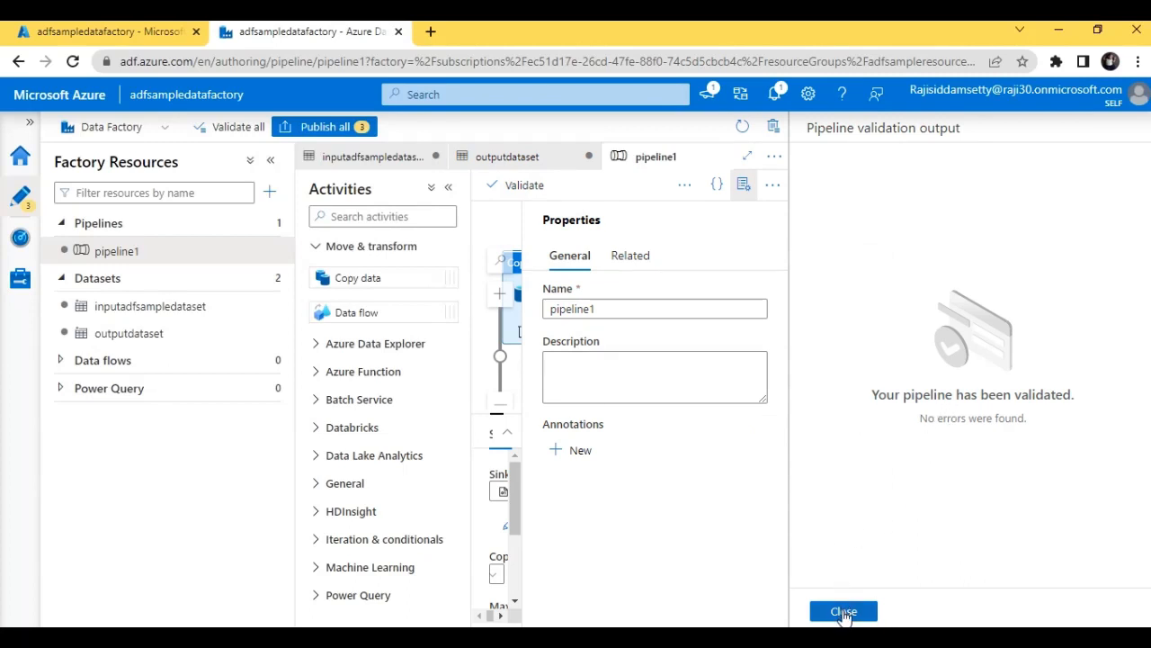
{"action": "left_click", "coordinate": [844, 612]}
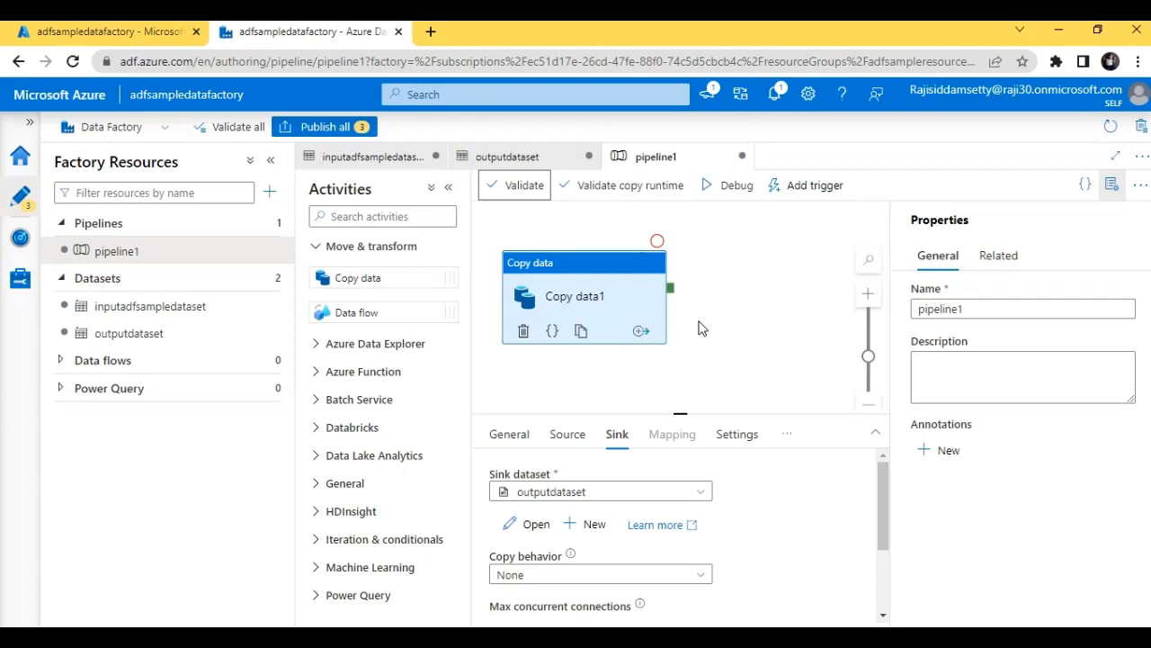
{"action": "left_click", "coordinate": [731, 188]}
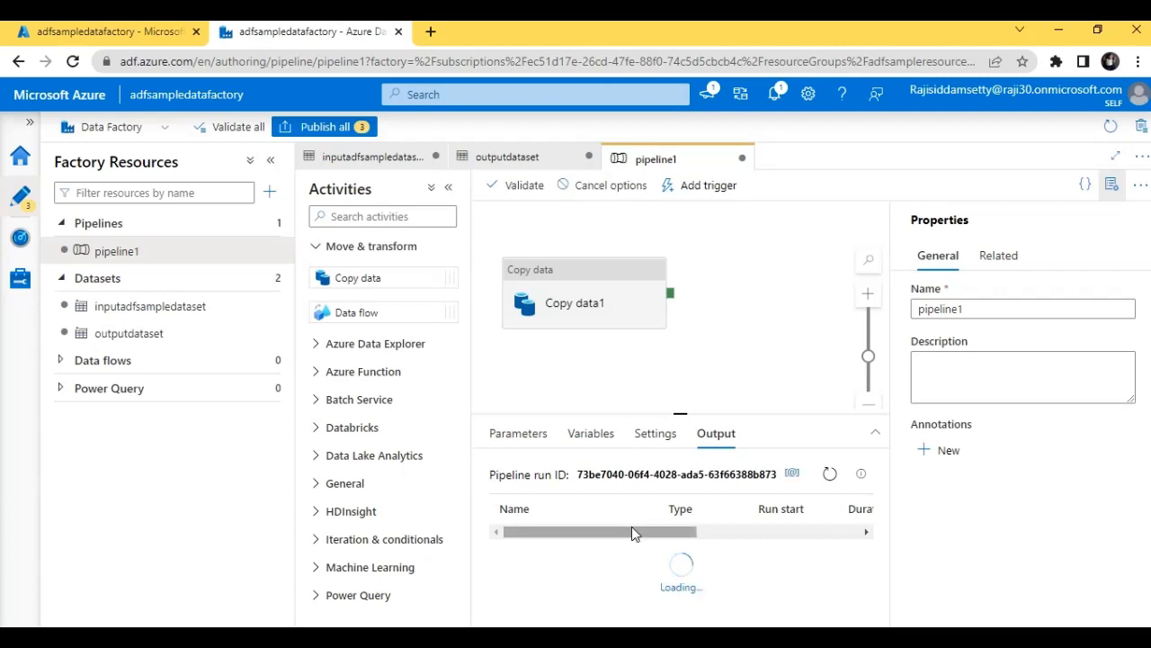
{"action": "left_click_drag", "start_coordinate": [609, 561], "coordinate": [738, 584]}
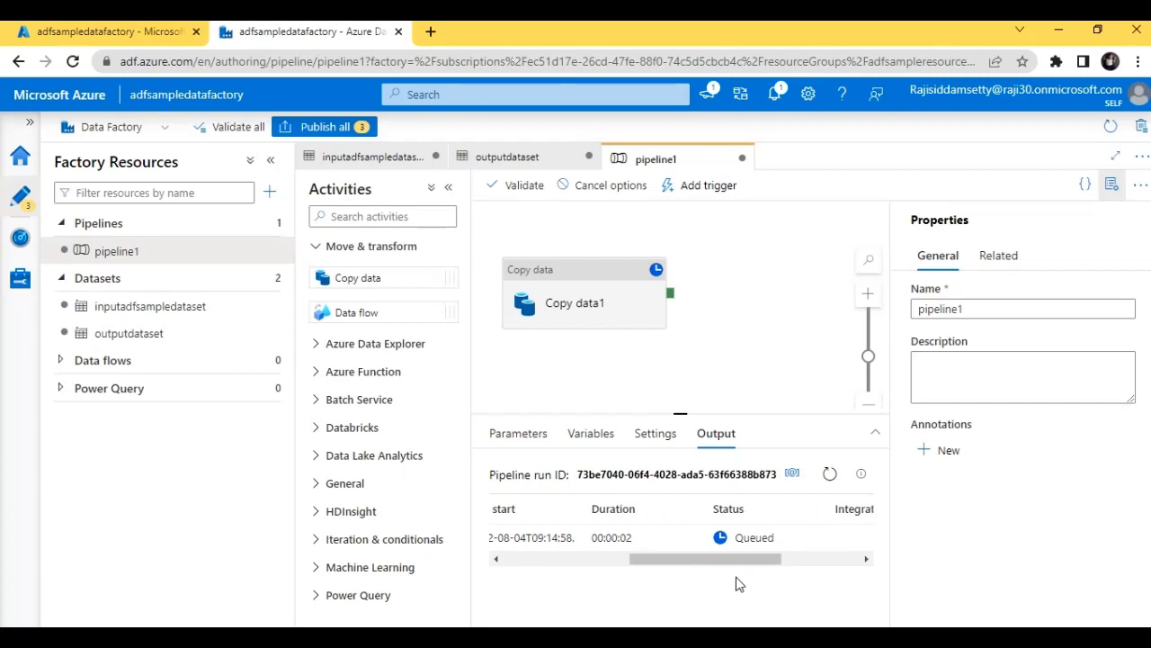
{"action": "mouse_move", "coordinate": [736, 561]}
{"action": "left_mouse_down"}
{"action": "mouse_move", "coordinate": [844, 560]}
{"action": "mouse_move", "coordinate": [717, 559]}
{"action": "left_mouse_up"}
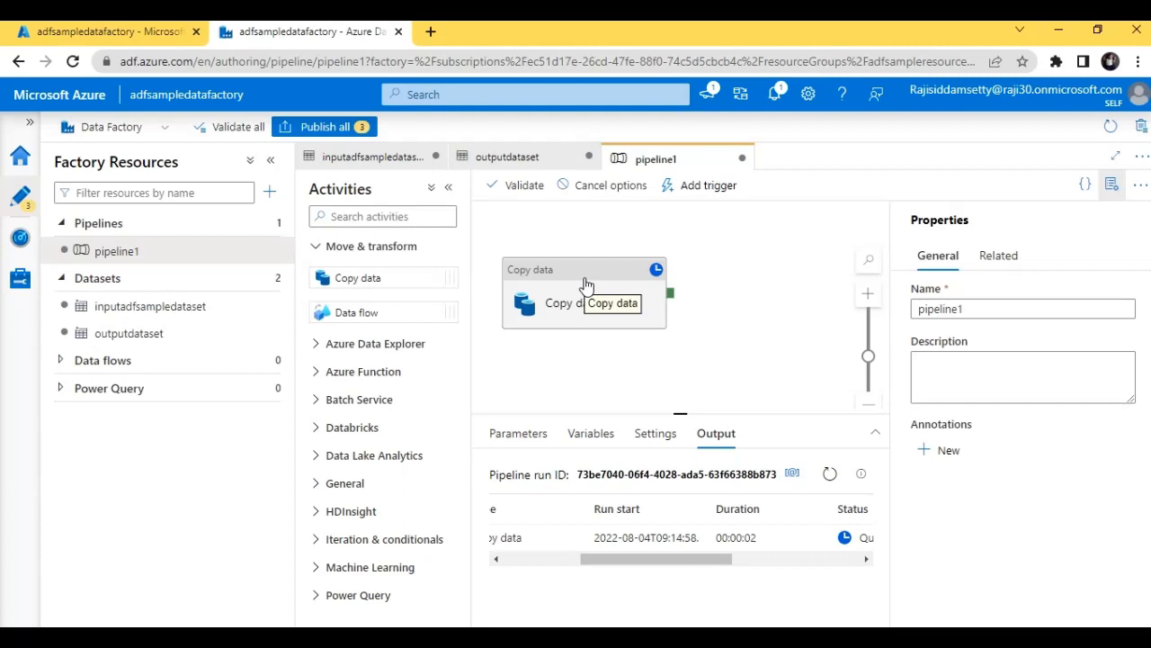
Review the source and sink settings of the Copy data activity.
{"action": "left_click", "coordinate": [585, 285]}
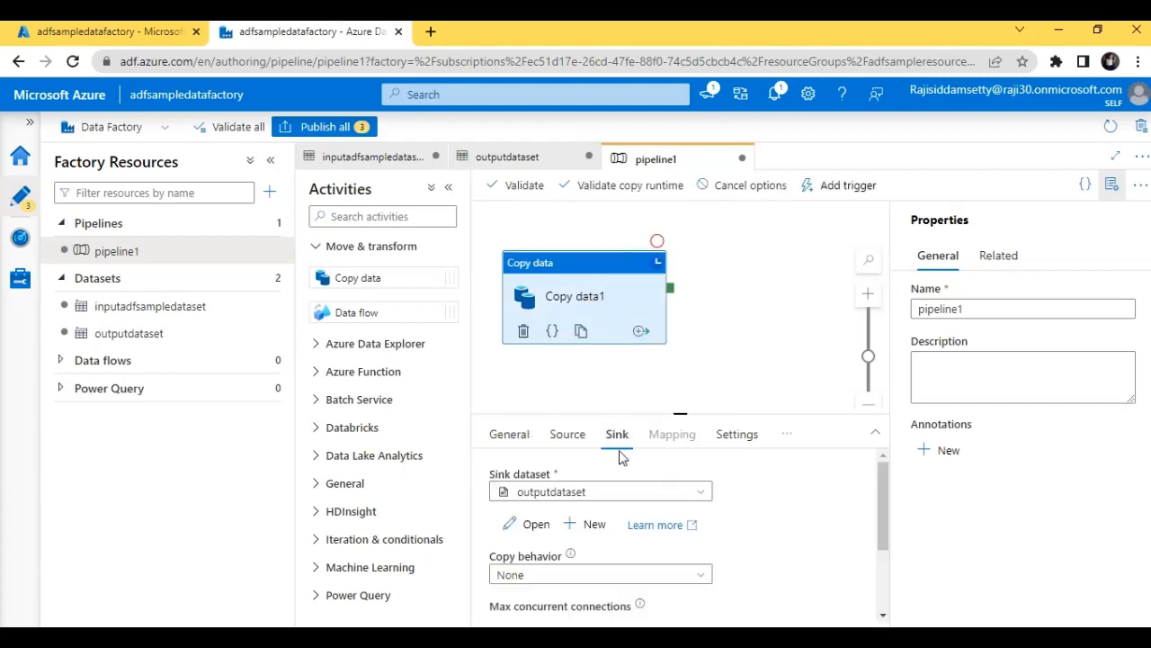
{"action": "left_click", "coordinate": [565, 441]}
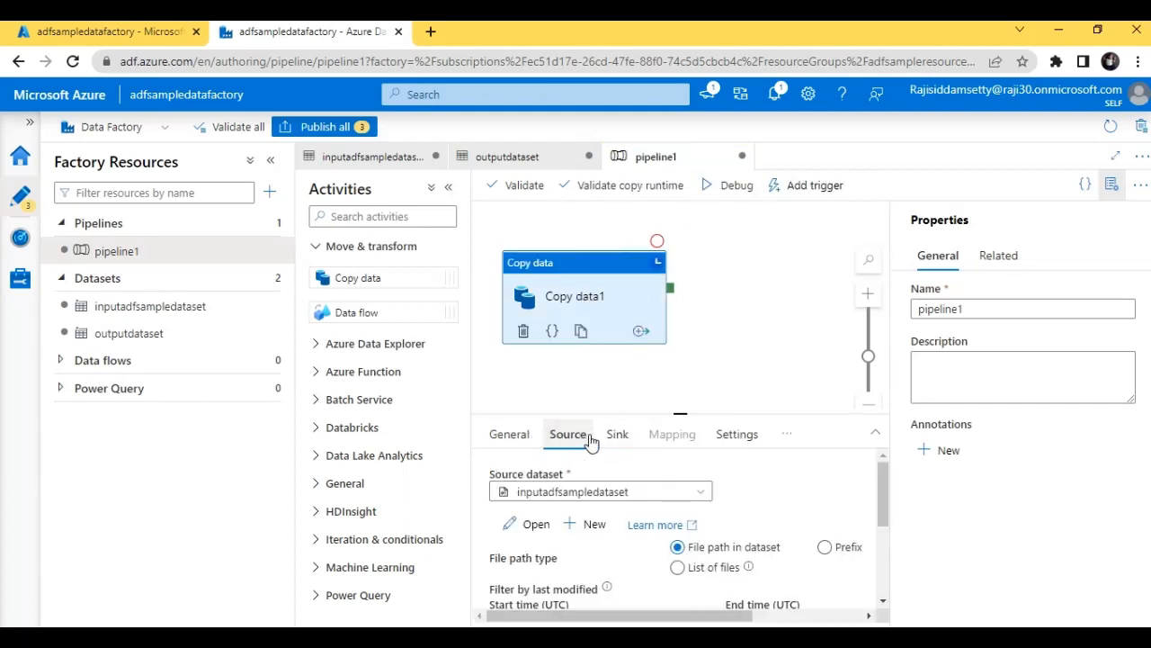
{"action": "left_click", "coordinate": [608, 441]}
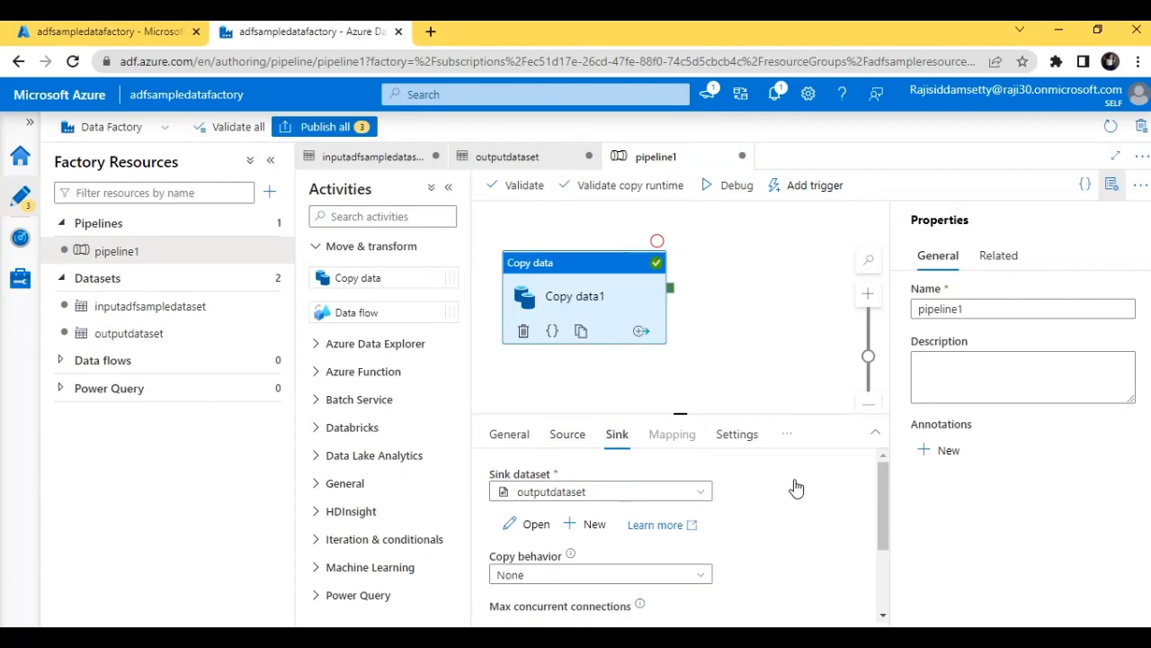
{"action": "mouse_move", "coordinate": [886, 513]}
{"action": "left_mouse_down"}
{"action": "mouse_move", "coordinate": [886, 576]}
{"action": "mouse_move", "coordinate": [870, 513]}
{"action": "left_mouse_up"}
Switch to the Azure portal and open the Output folder of newsamplecontainer in the adfsamplestorageaccout storage account.
{"action": "left_click", "coordinate": [131, 30]}
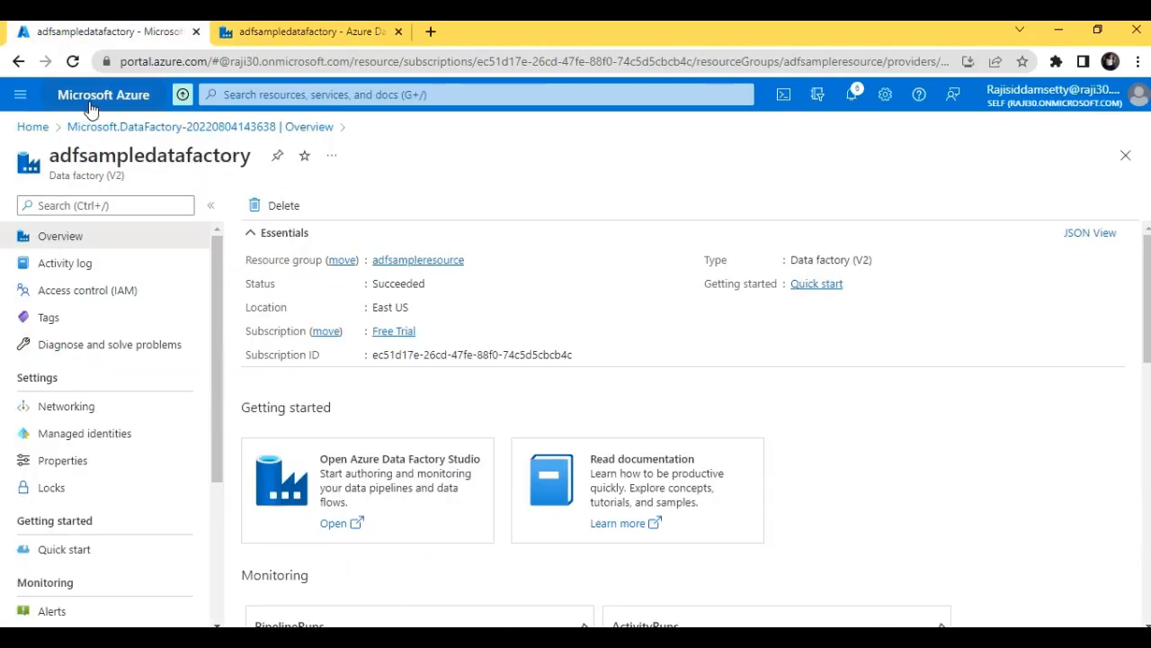
{"action": "left_click", "coordinate": [34, 127]}
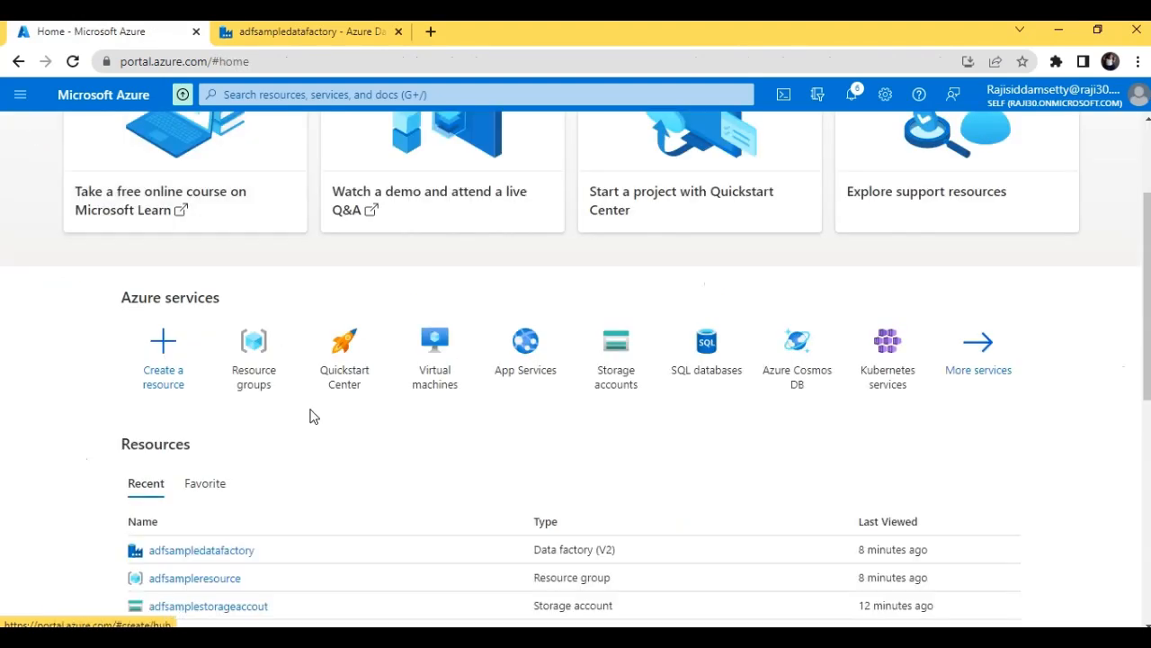
{"action": "left_click", "coordinate": [220, 612]}
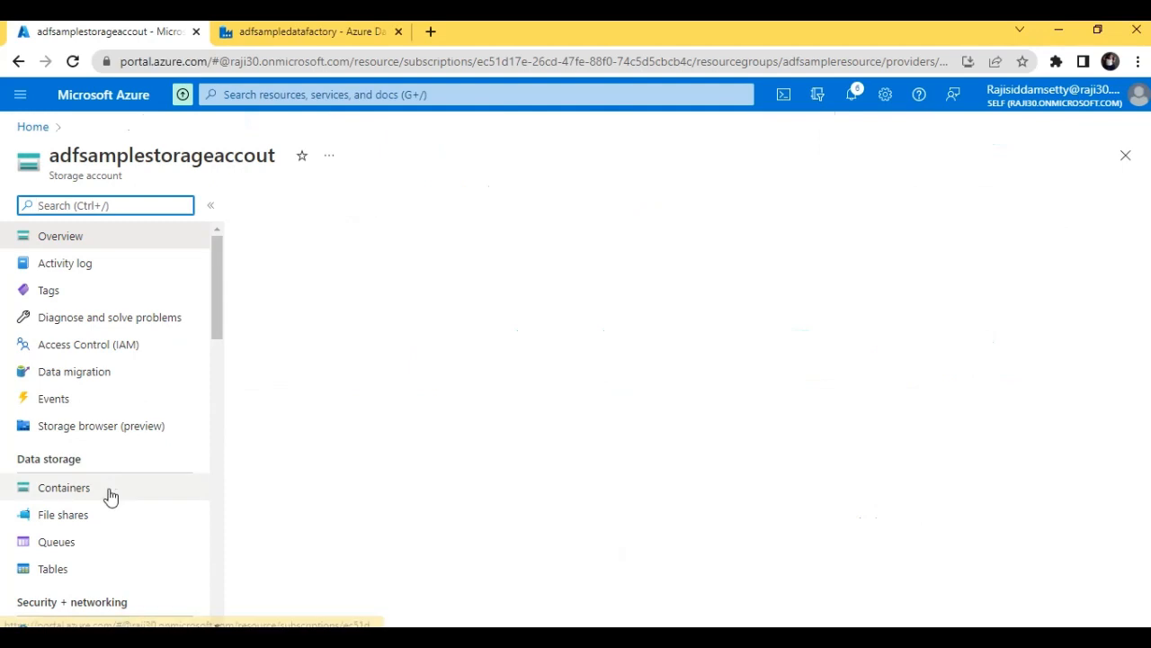
{"action": "left_click", "coordinate": [109, 494]}
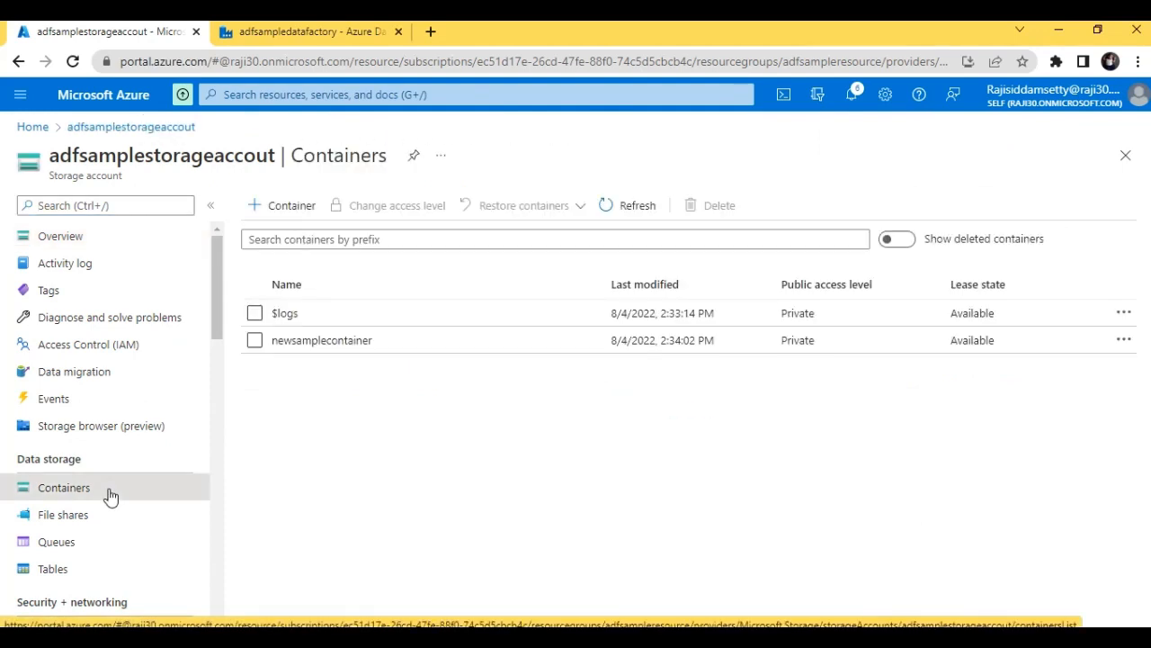
{"action": "left_click", "coordinate": [331, 339]}
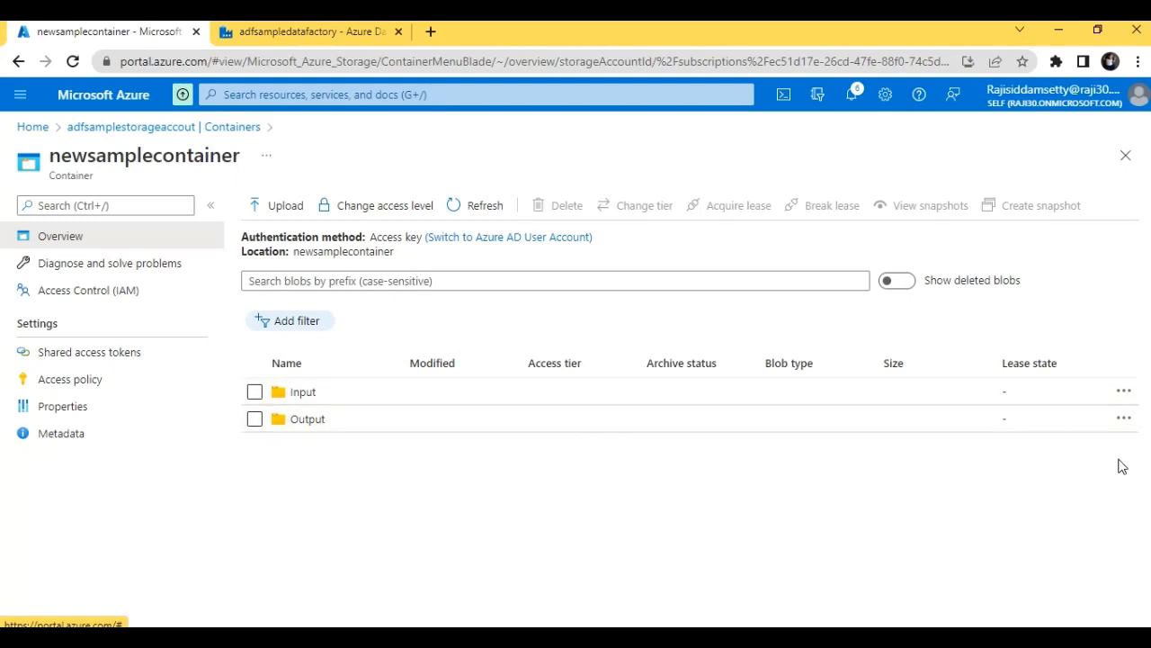
{"action": "left_click", "coordinate": [1124, 419]}
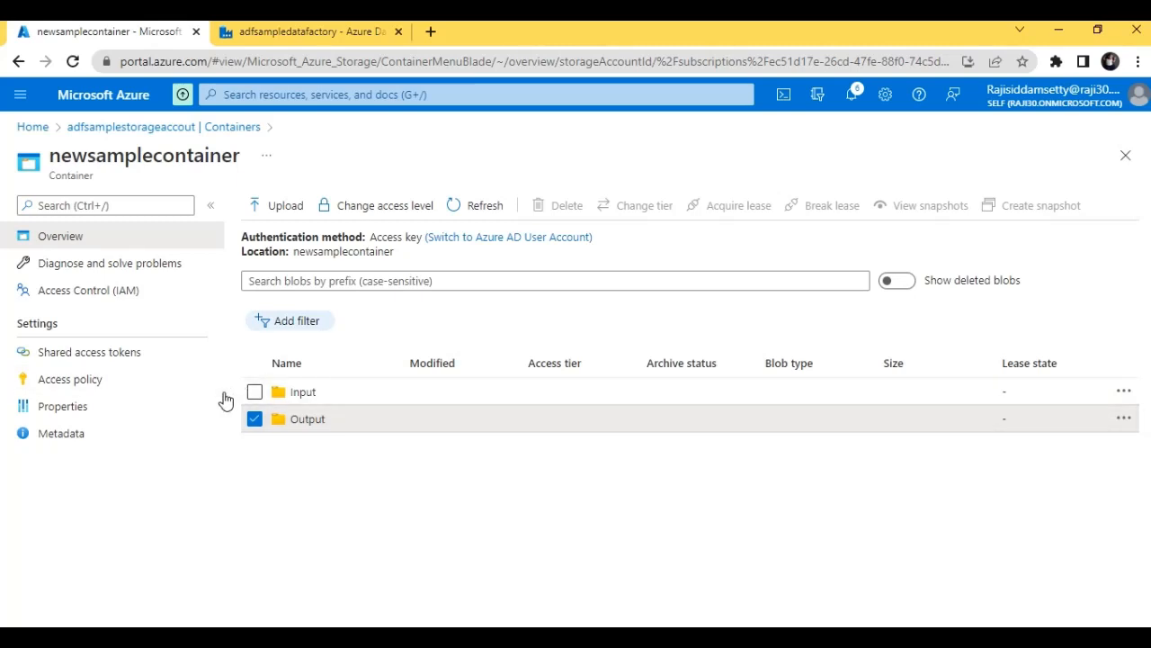
{"action": "left_click", "coordinate": [254, 419]}
{"action": "left_click", "coordinate": [304, 420]}
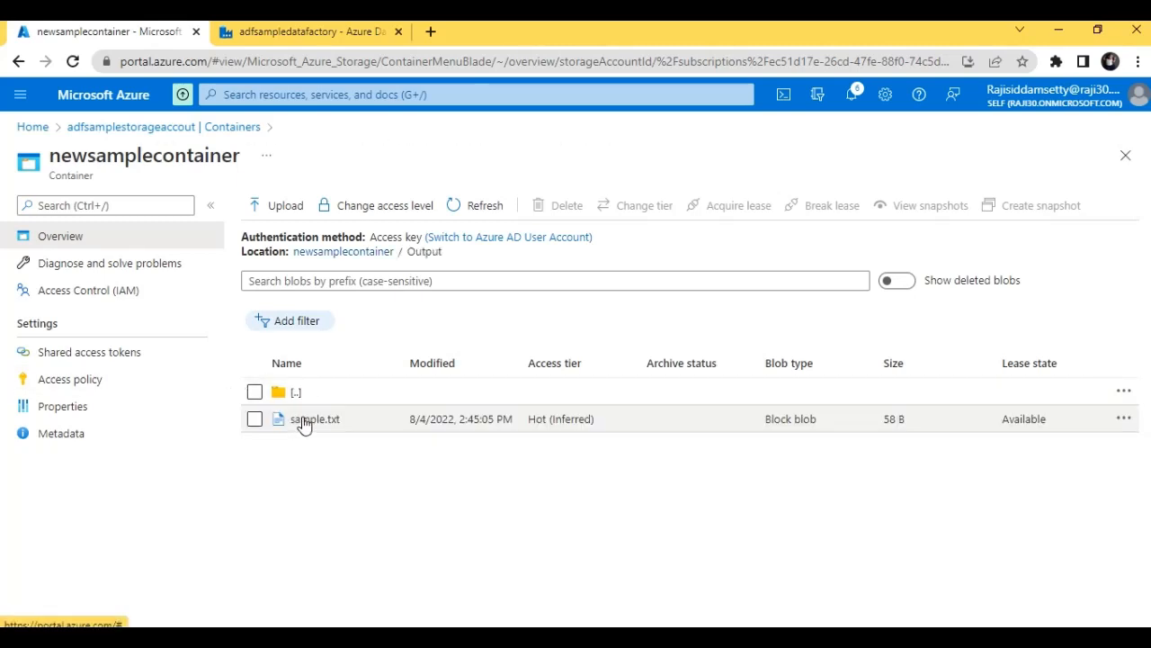
View the contents of sample.txt in the Output folder and close the file.
{"action": "left_click", "coordinate": [1124, 420]}
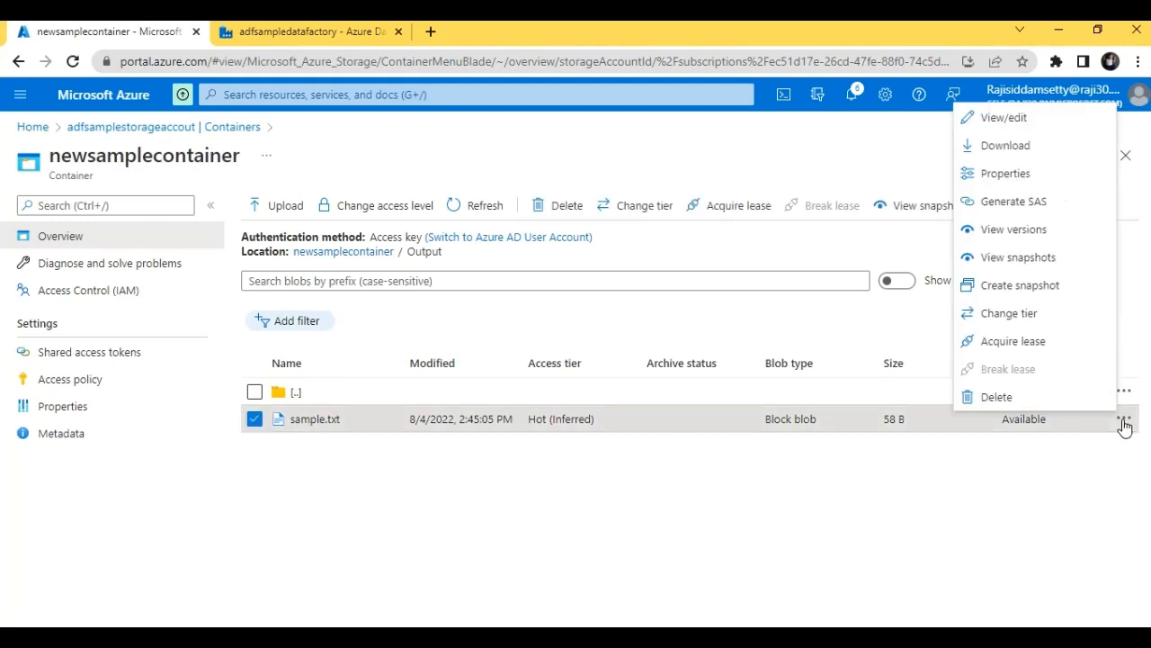
{"action": "left_click", "coordinate": [994, 126]}
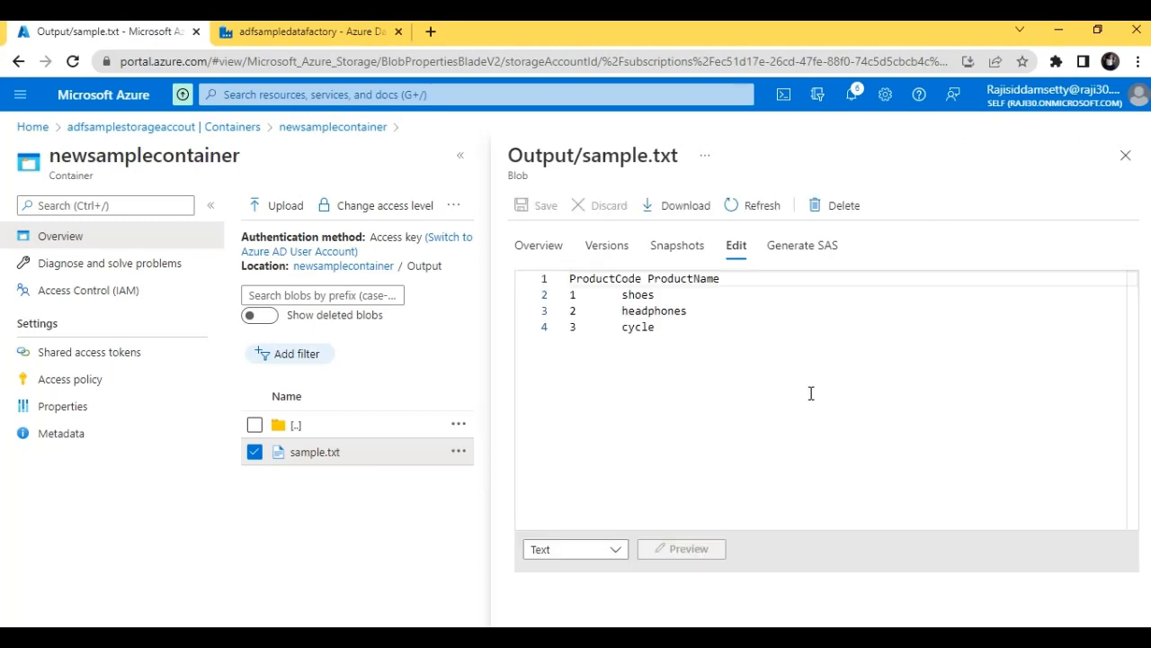
{"action": "left_click", "coordinate": [1124, 158]}
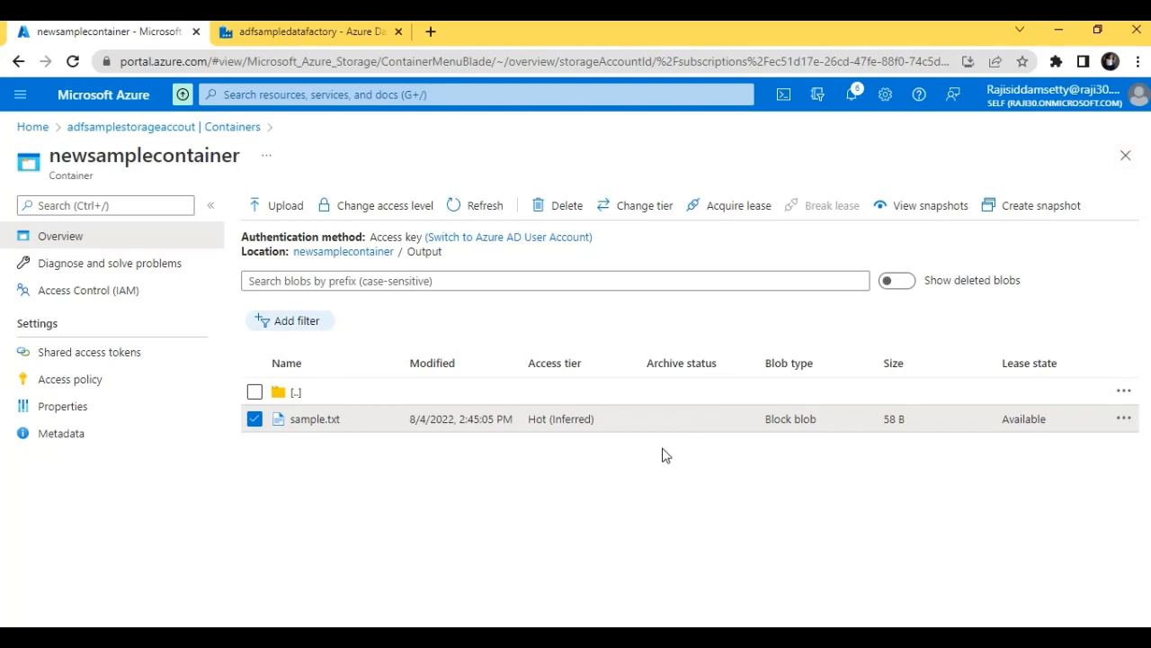
Switch back to pipeline1 in Azure Data Factory Studio.
{"action": "left_click", "coordinate": [345, 34]}
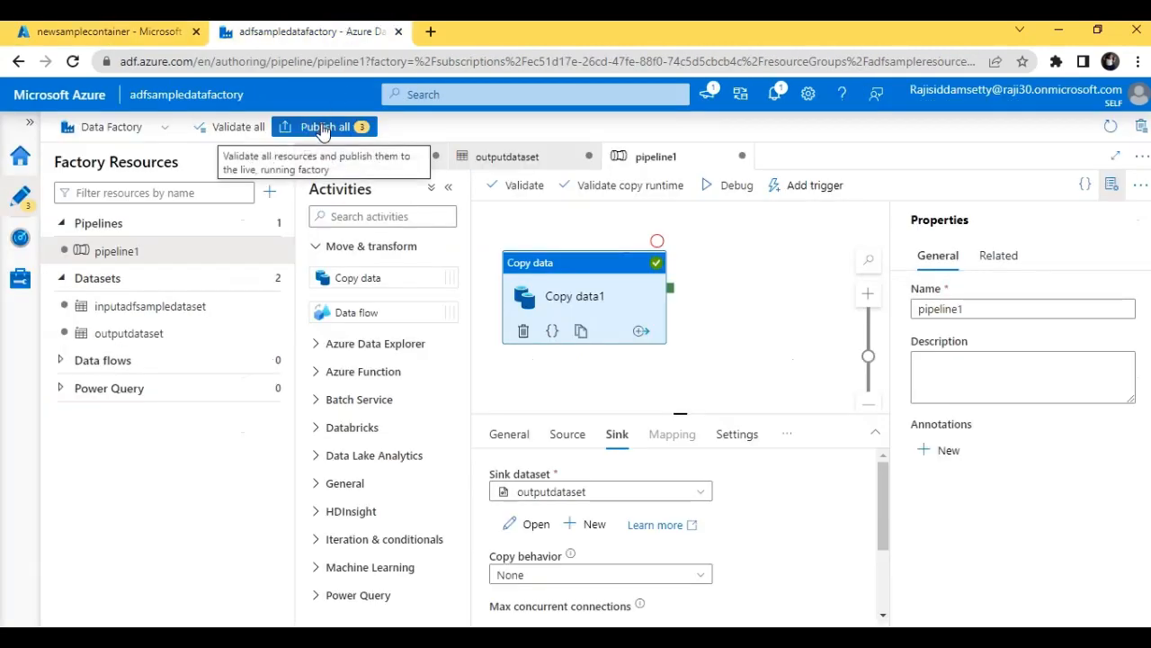